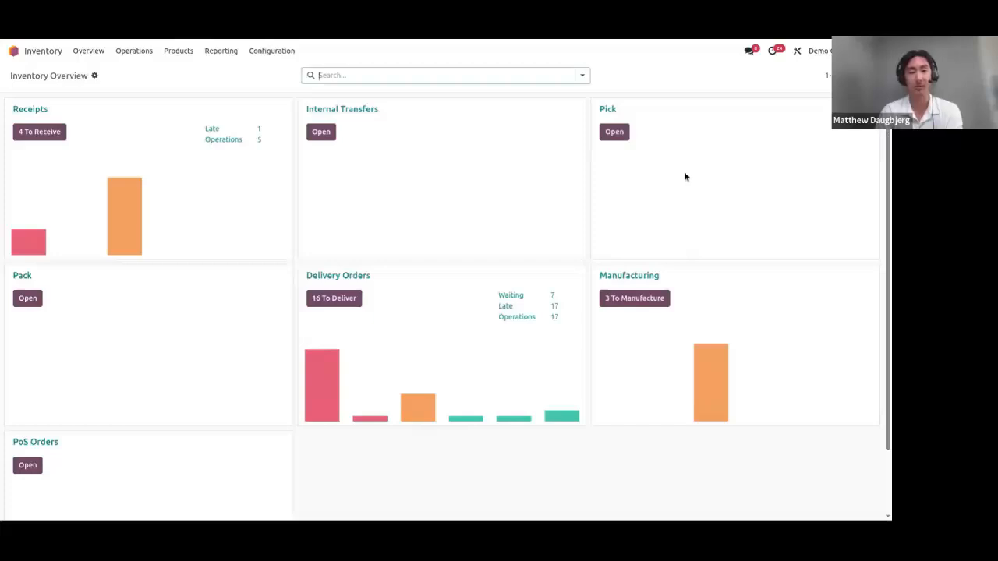
Examine the operation types on the Inventory overview and return to the app home screen.
{"action": "left_click", "coordinate": [43, 52]}
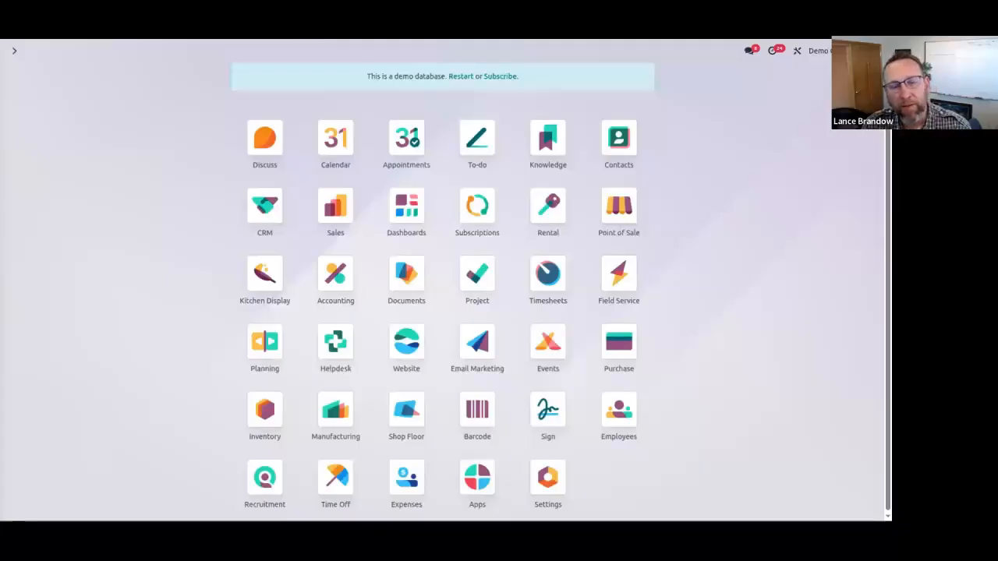
{"action": "left_click", "coordinate": [250, 397]}
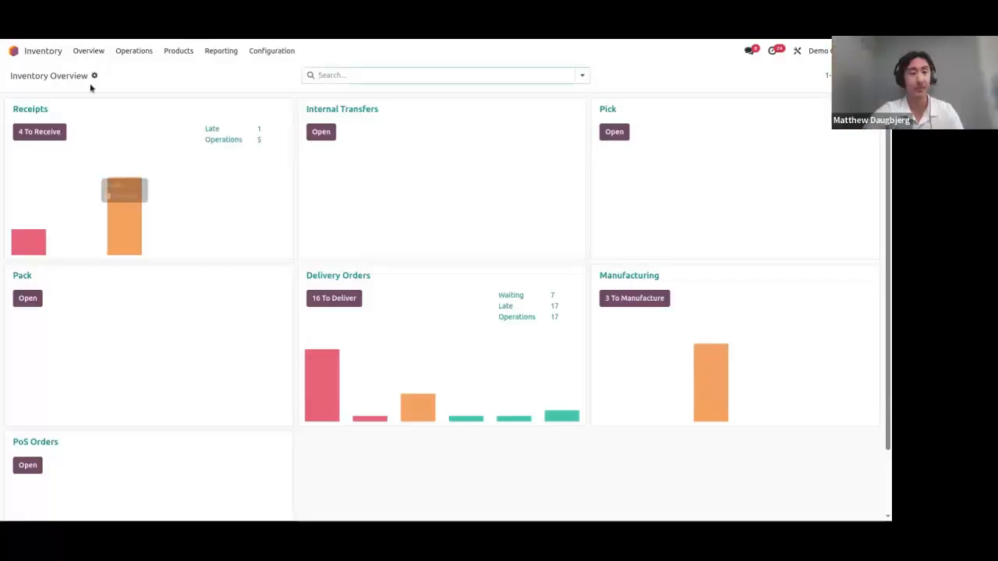
{"action": "left_click", "coordinate": [88, 51]}
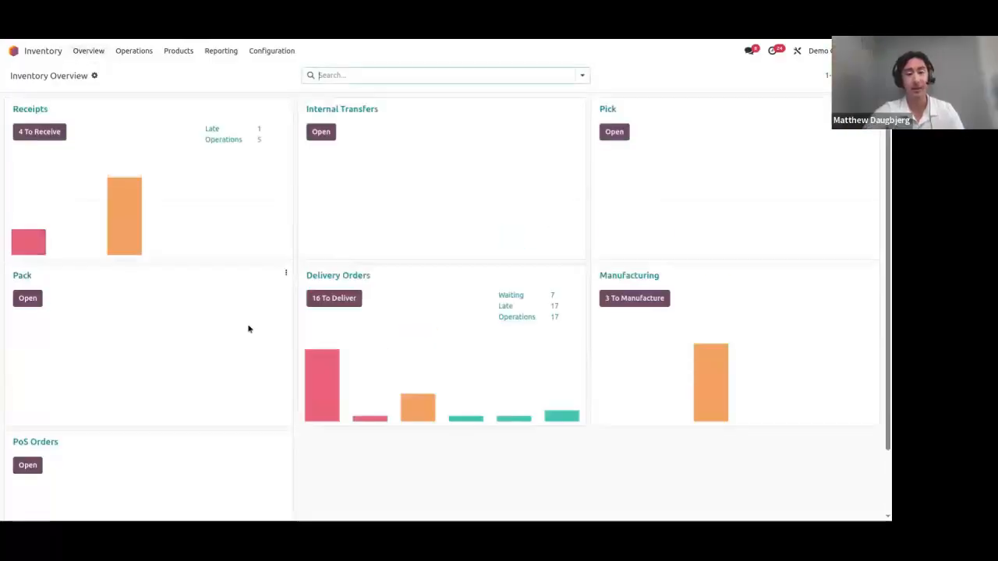
{"action": "left_click", "coordinate": [16, 52]}
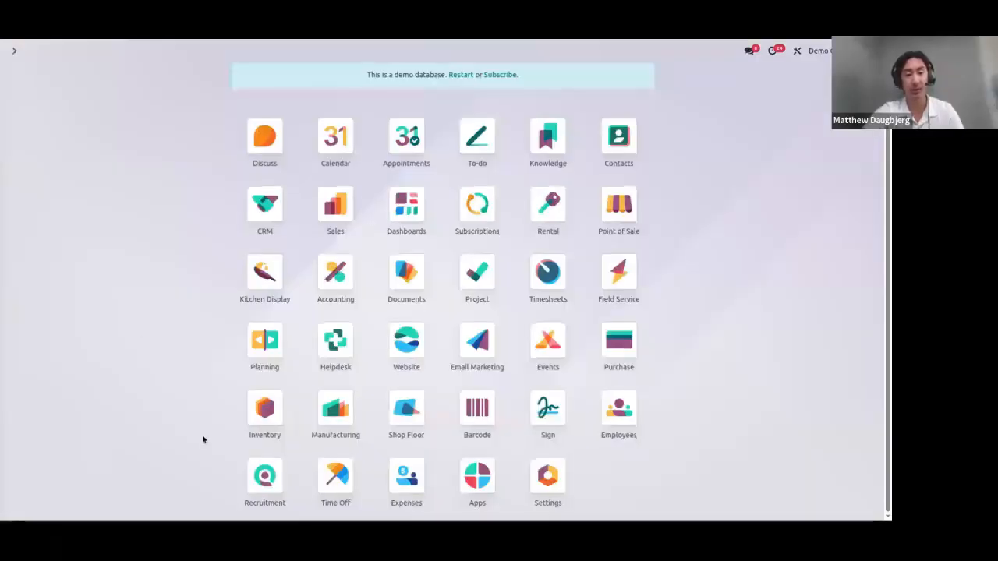
In Sales, browse the quotations, examine the Deco Addict order of $17,250.00, and return to the quotations list.
{"action": "left_click", "coordinate": [333, 205]}
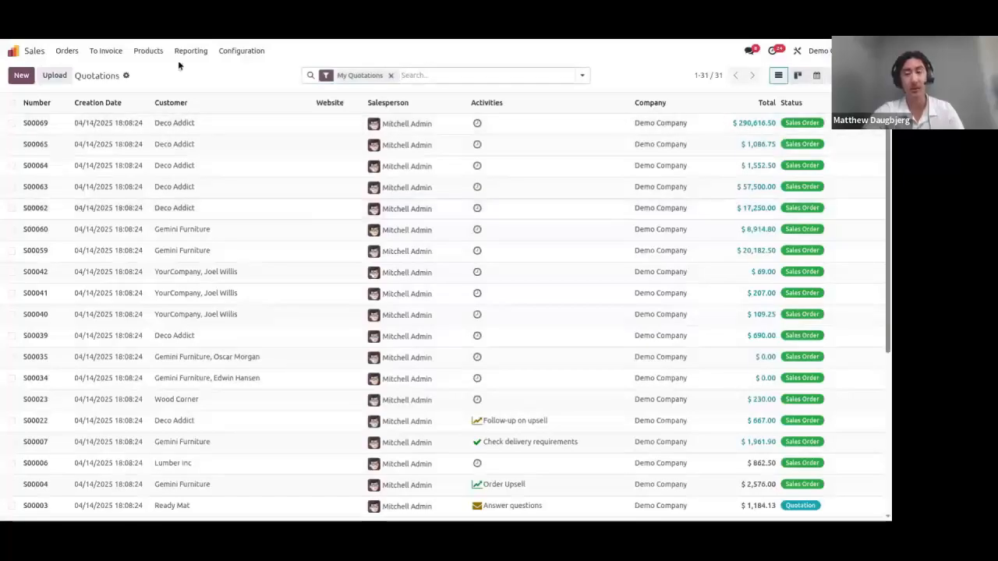
{"action": "scroll", "coordinate": [183, 311], "scroll_direction": "down", "scroll_amount": 5}
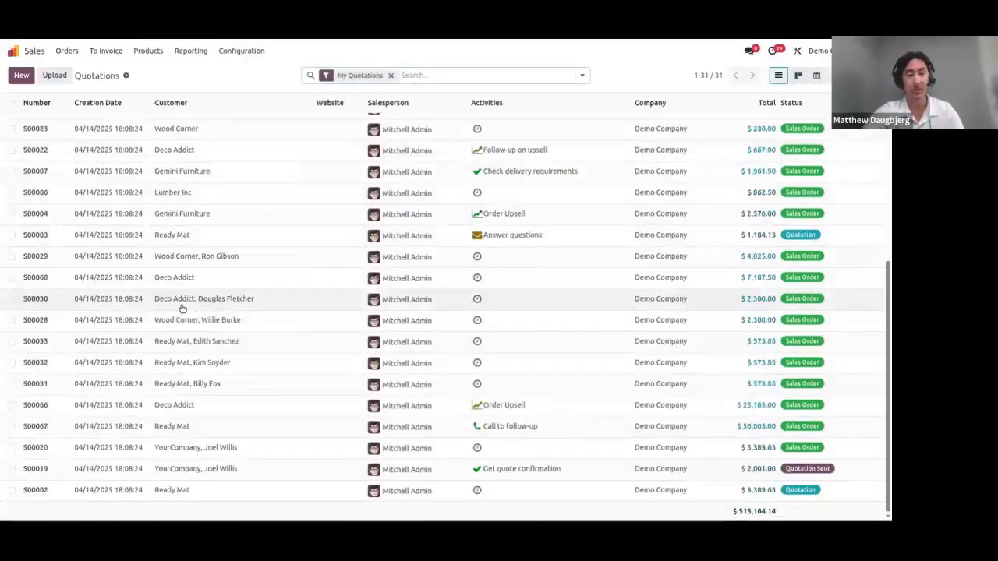
{"action": "scroll", "coordinate": [187, 304], "scroll_direction": "up", "scroll_amount": 5}
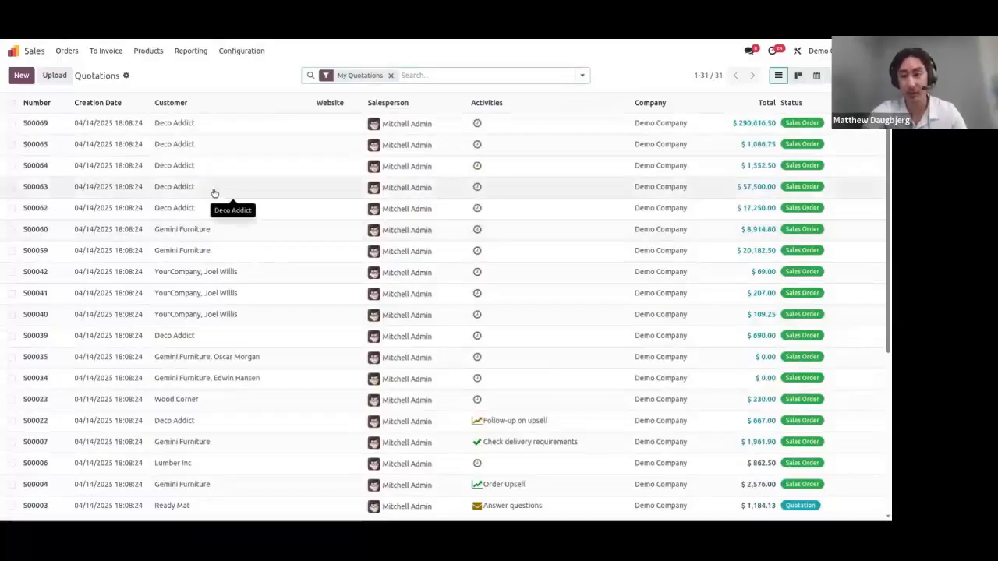
{"action": "left_click", "coordinate": [214, 193]}
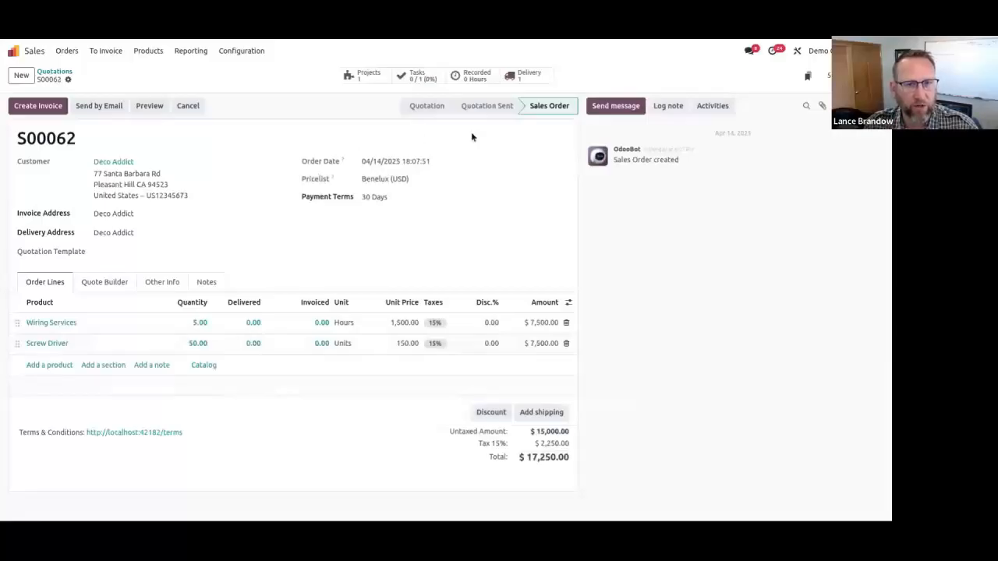
{"action": "left_click", "coordinate": [67, 51]}
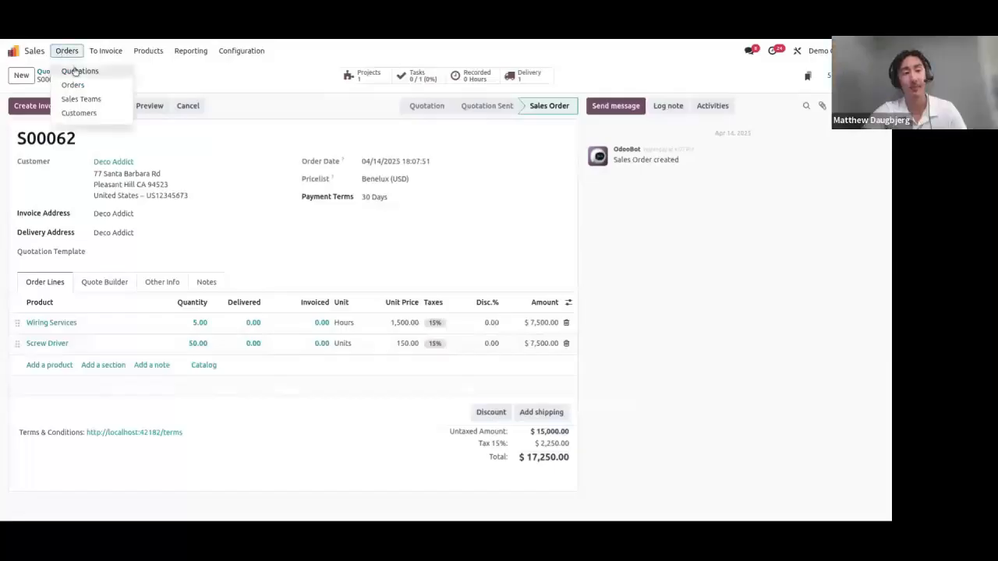
{"action": "left_click", "coordinate": [75, 71]}
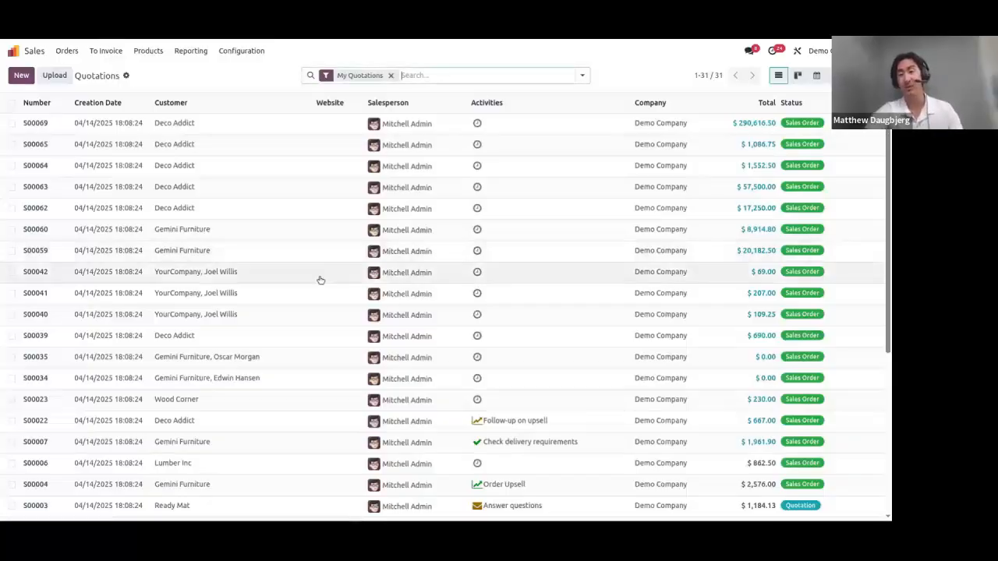
{"action": "scroll", "coordinate": [319, 279], "scroll_direction": "down", "scroll_amount": 5}
{"action": "scroll", "coordinate": [297, 257], "scroll_direction": "up", "scroll_amount": 5}
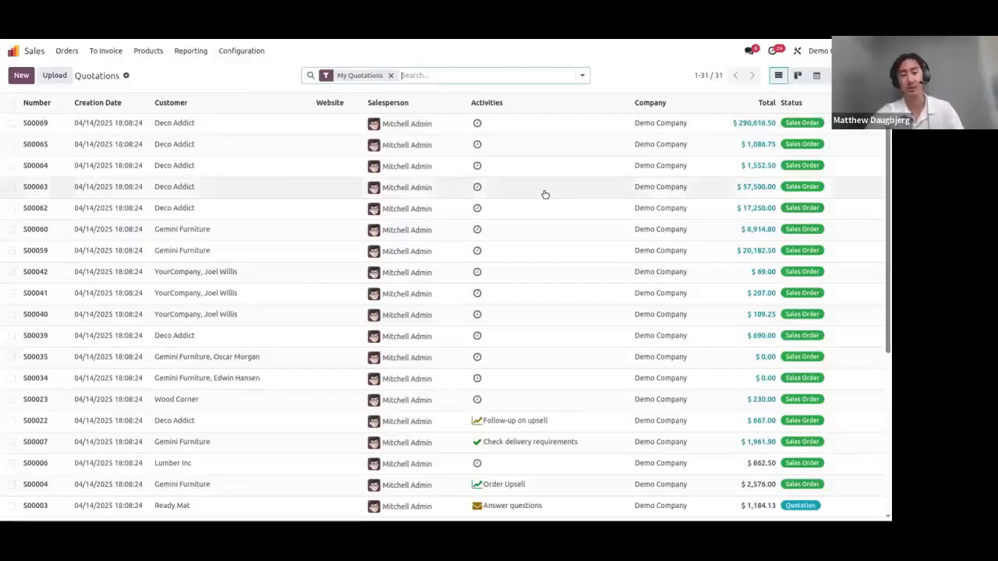
{"action": "scroll", "coordinate": [269, 216], "scroll_direction": "down", "scroll_amount": 3}
{"action": "scroll", "coordinate": [269, 216], "scroll_direction": "up", "scroll_amount": 3}
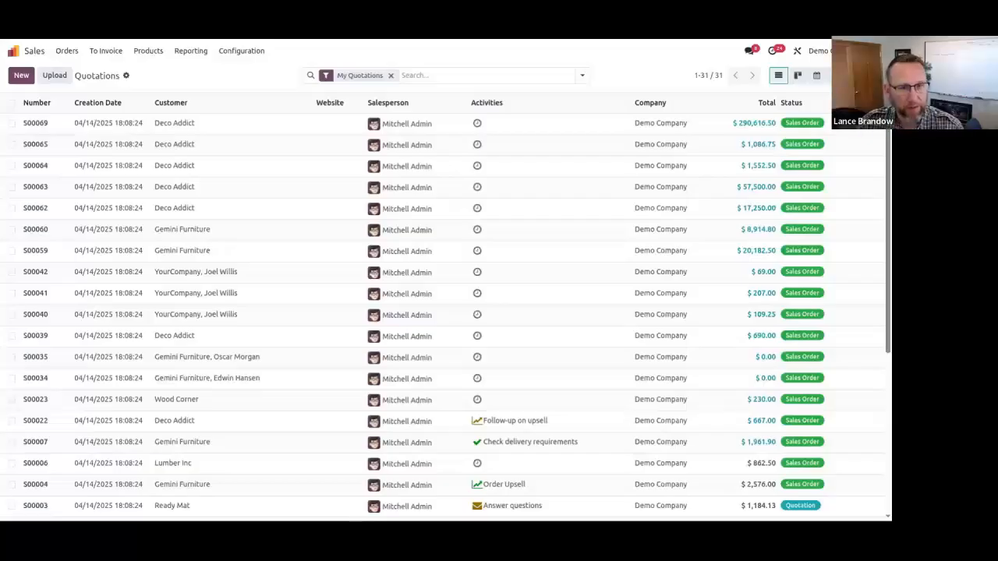
{"action": "left_click", "coordinate": [458, 82]}
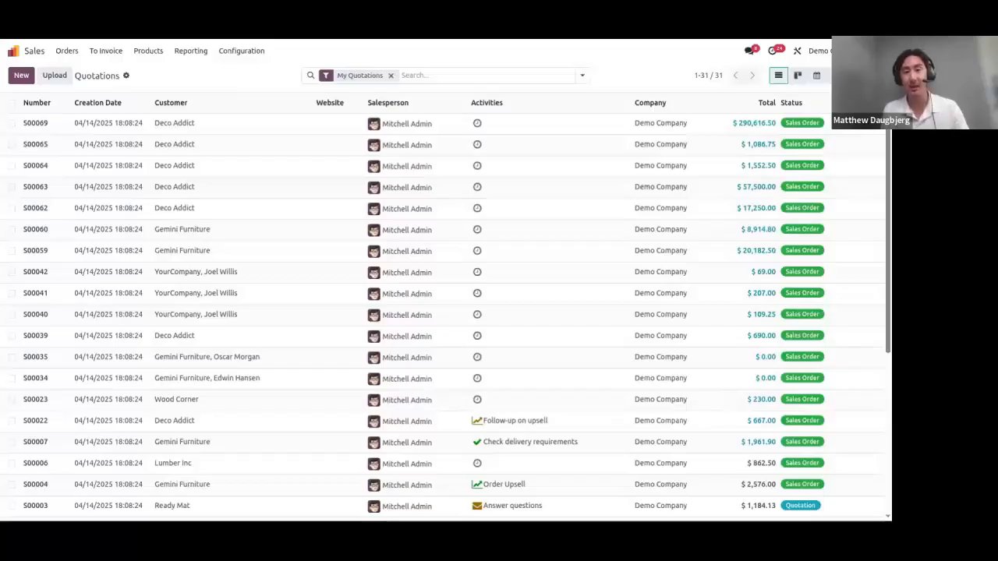
Revisit the Inventory overview and go back to the app home screen.
{"action": "left_click", "coordinate": [14, 50]}
{"action": "left_click", "coordinate": [262, 406]}
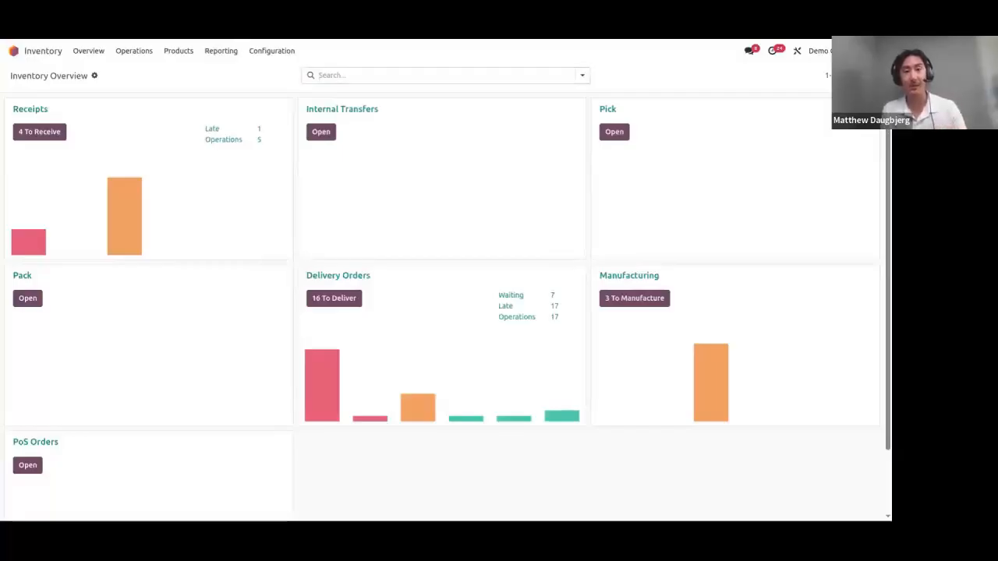
{"action": "left_click", "coordinate": [36, 51]}
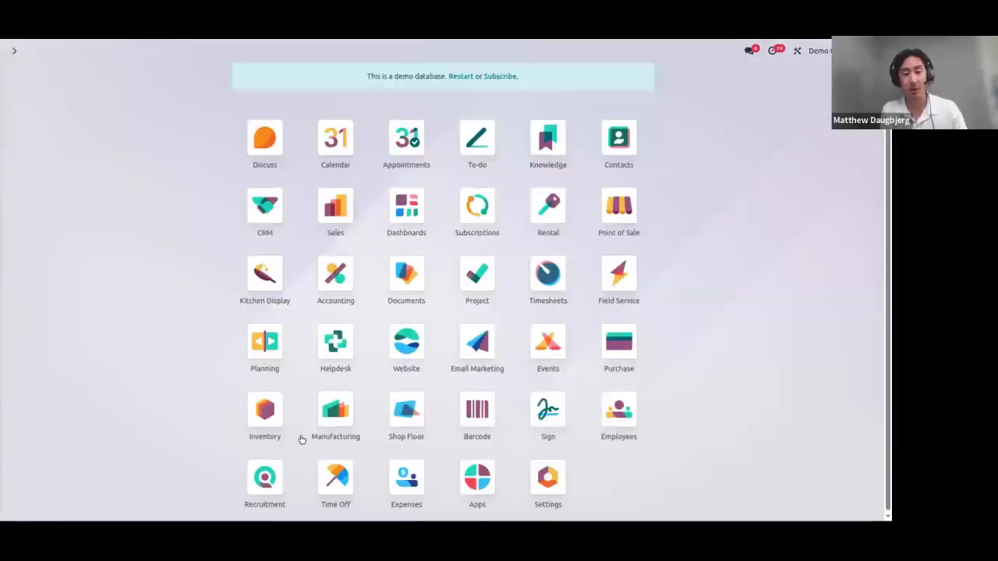
In the Sales quotations list, examine the Ready Mat quotation of $1,184.13 and return to the list.
{"action": "left_click", "coordinate": [332, 225]}
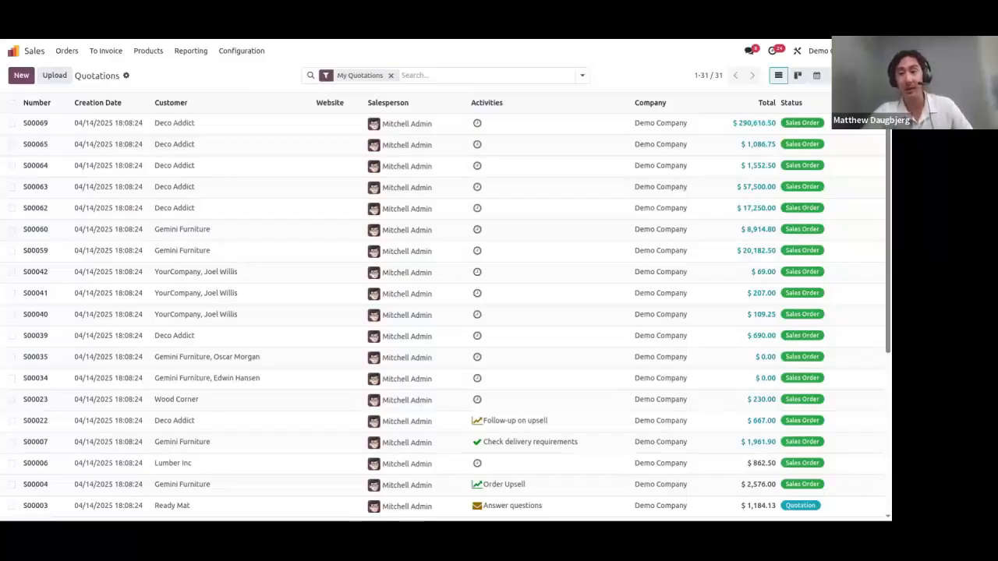
{"action": "scroll", "coordinate": [281, 260], "scroll_direction": "down", "scroll_amount": 3}
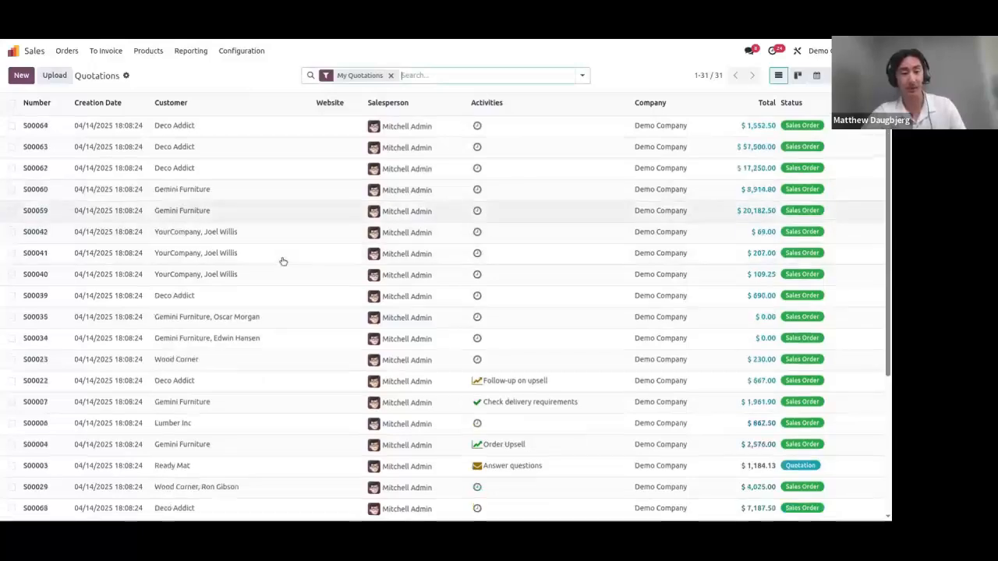
{"action": "scroll", "coordinate": [281, 261], "scroll_direction": "down", "scroll_amount": 3}
{"action": "scroll", "coordinate": [280, 261], "scroll_direction": "up", "scroll_amount": 6}
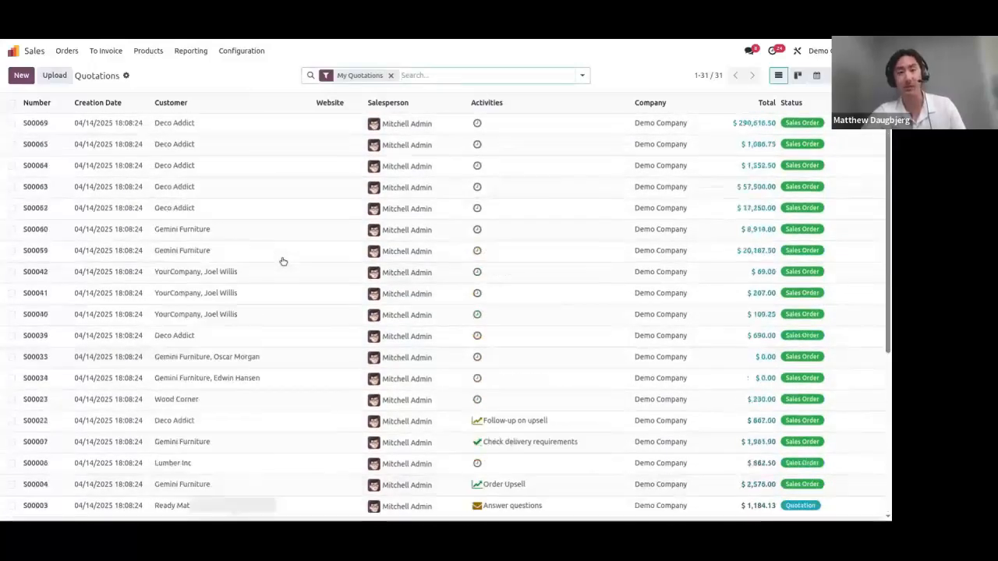
{"action": "scroll", "coordinate": [256, 239], "scroll_direction": "down", "scroll_amount": 3}
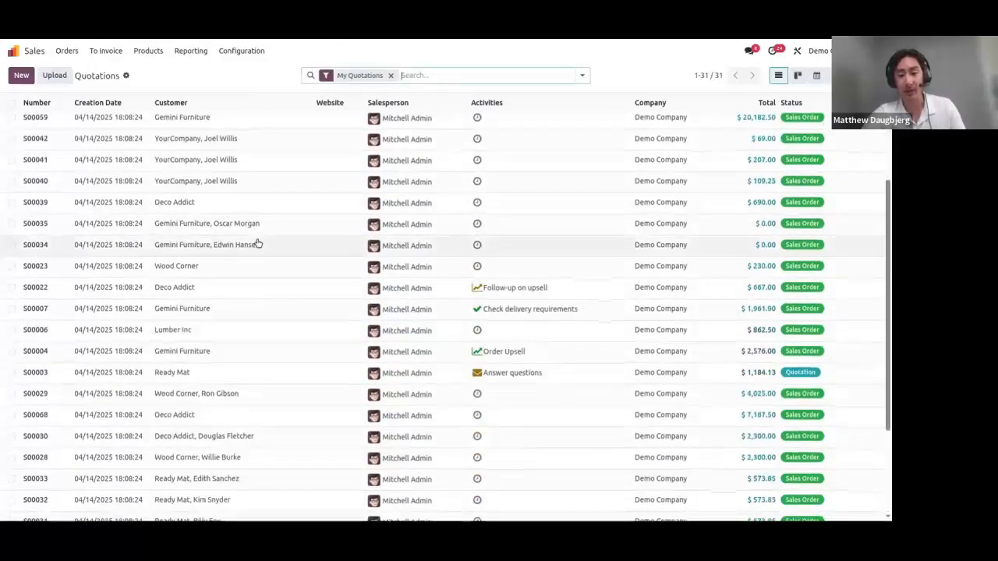
{"action": "left_click", "coordinate": [252, 373]}
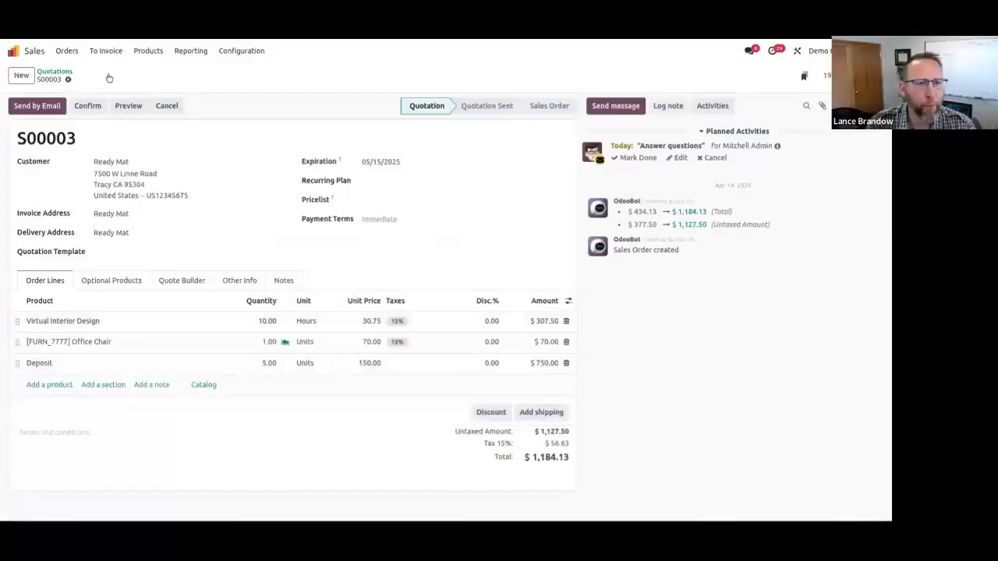
{"action": "left_click", "coordinate": [54, 71]}
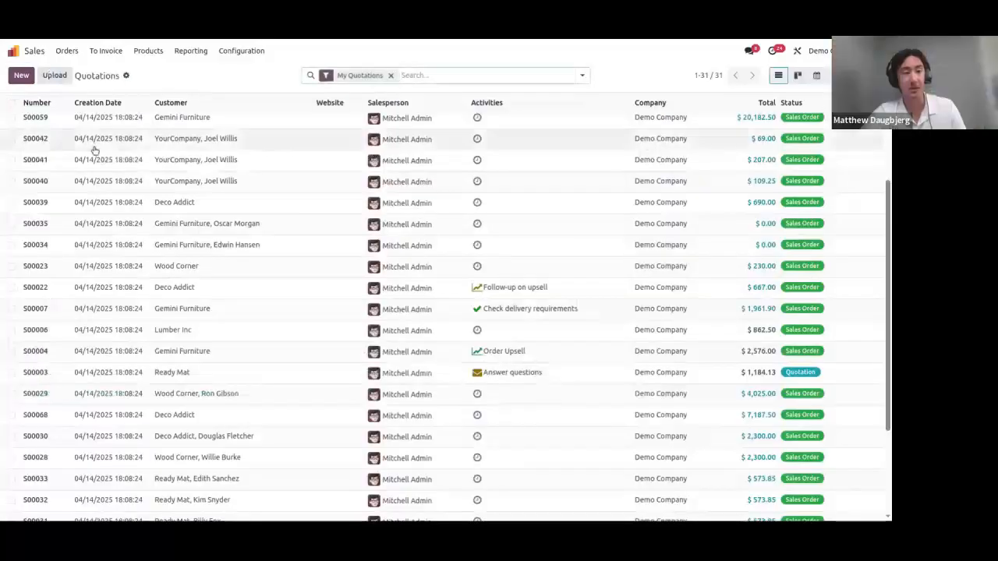
Create a new sales quotation with Deco Addict as the customer.
{"action": "left_click", "coordinate": [14, 79]}
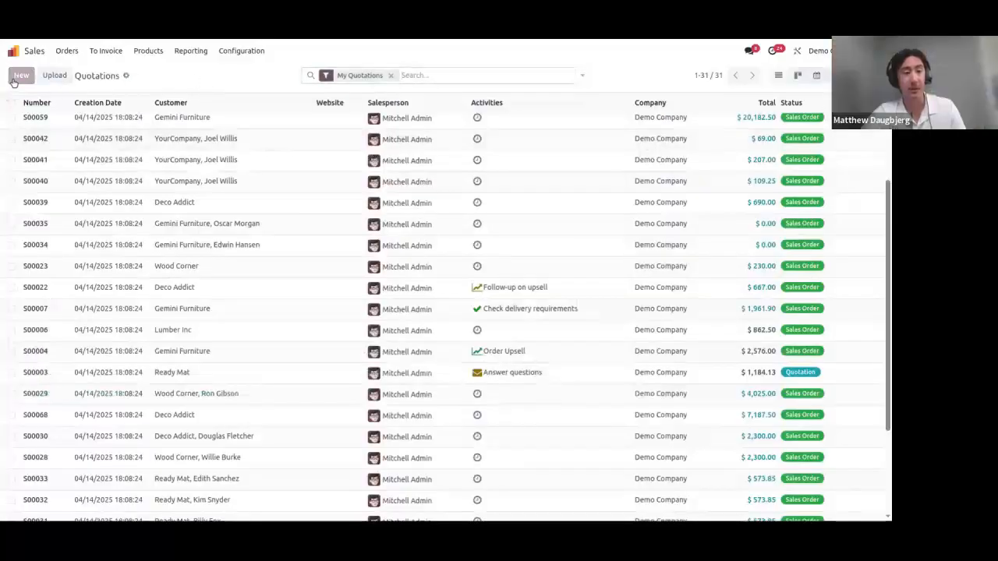
{"action": "left_click", "coordinate": [156, 163]}
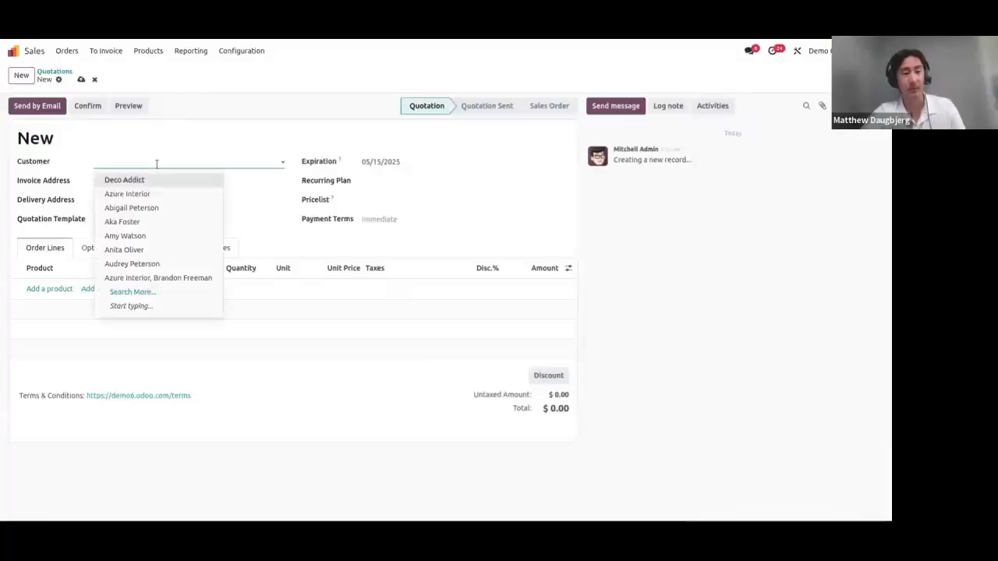
{"action": "left_click", "coordinate": [147, 182]}
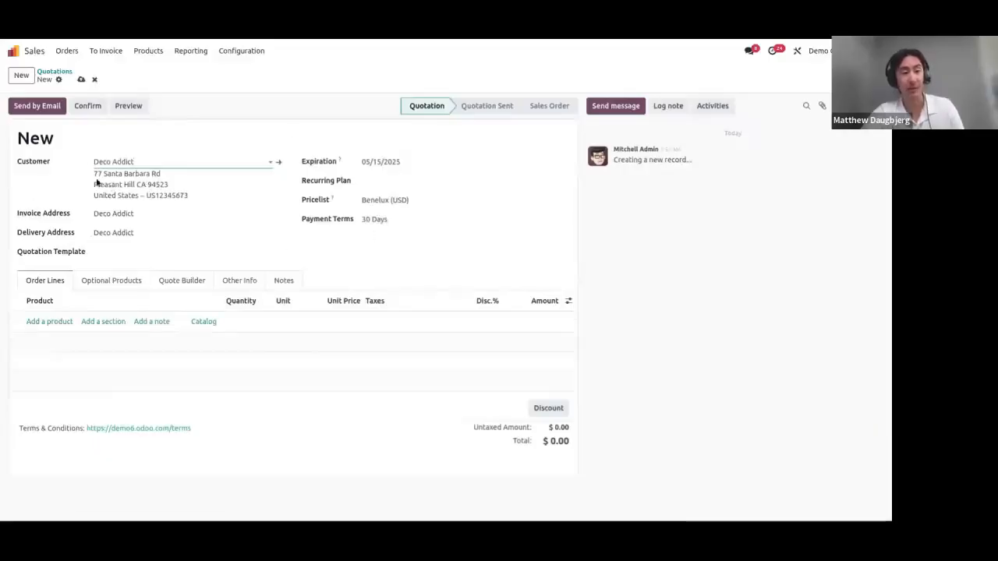
{"action": "left_click", "coordinate": [142, 162]}
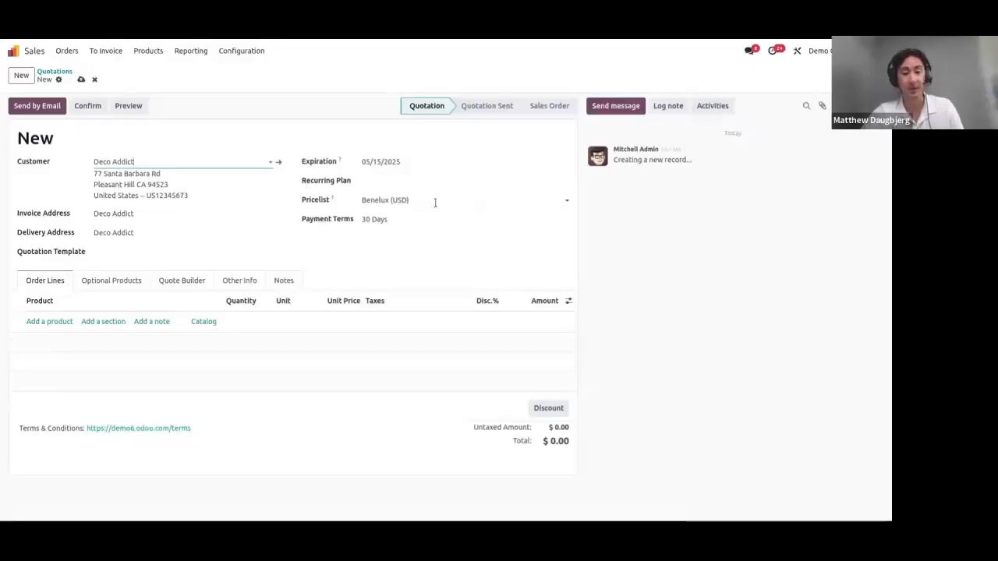
Add an order line for the Chair floor protection product with a quantity of 5.
{"action": "left_click", "coordinate": [43, 323]}
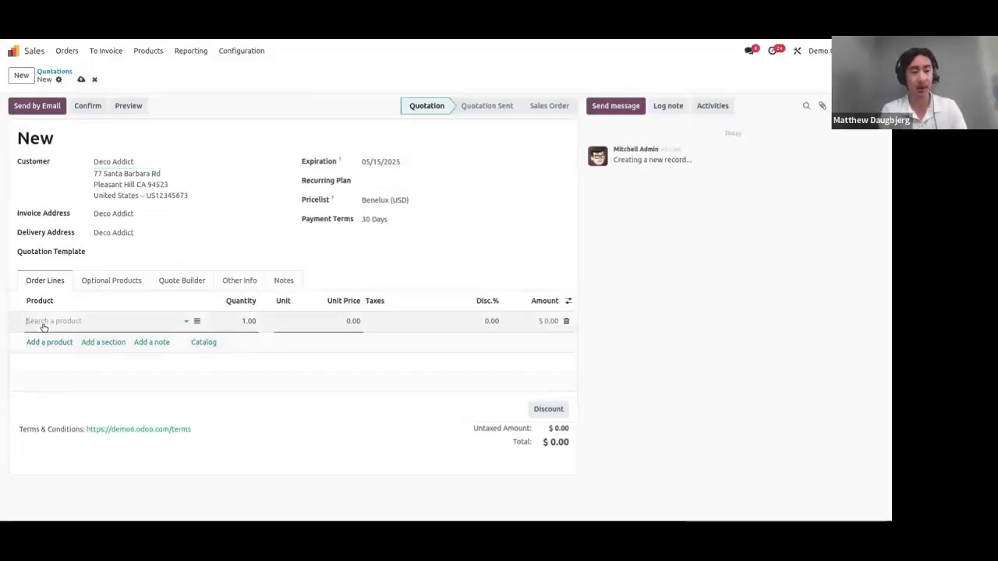
{"action": "type", "text": "chair"}
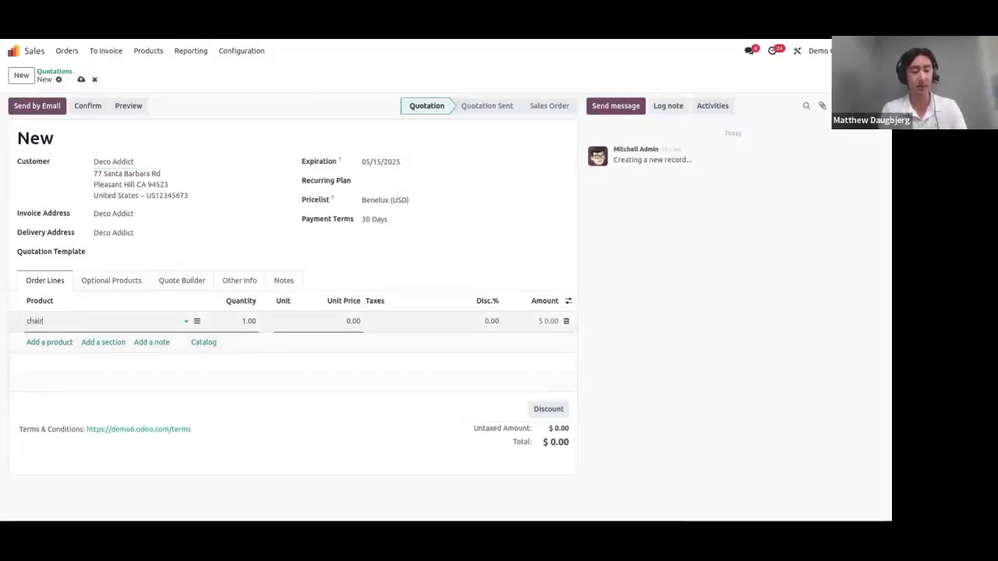
{"action": "left_click", "coordinate": [83, 342]}
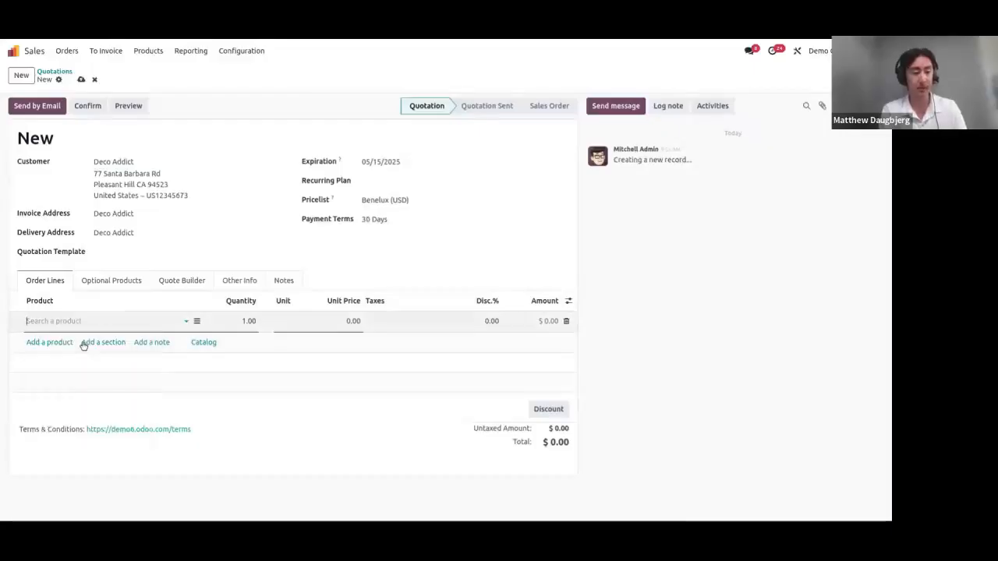
{"action": "left_click", "coordinate": [232, 330]}
{"action": "type", "text": "5"}
{"action": "left_click", "coordinate": [233, 432]}
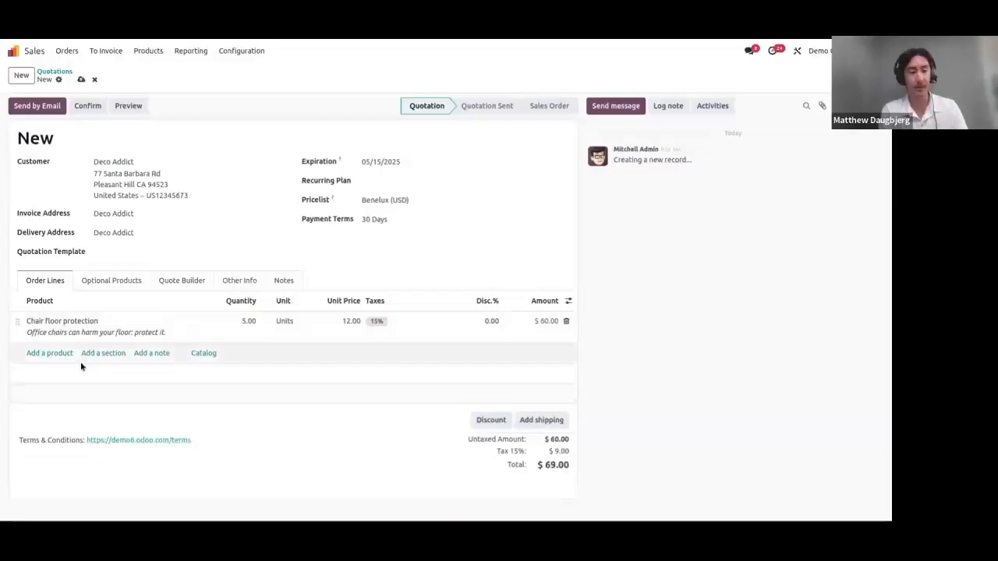
Add the product [FURN_9666] Table as a second order line and save the quotation.
{"action": "left_click", "coordinate": [49, 355]}
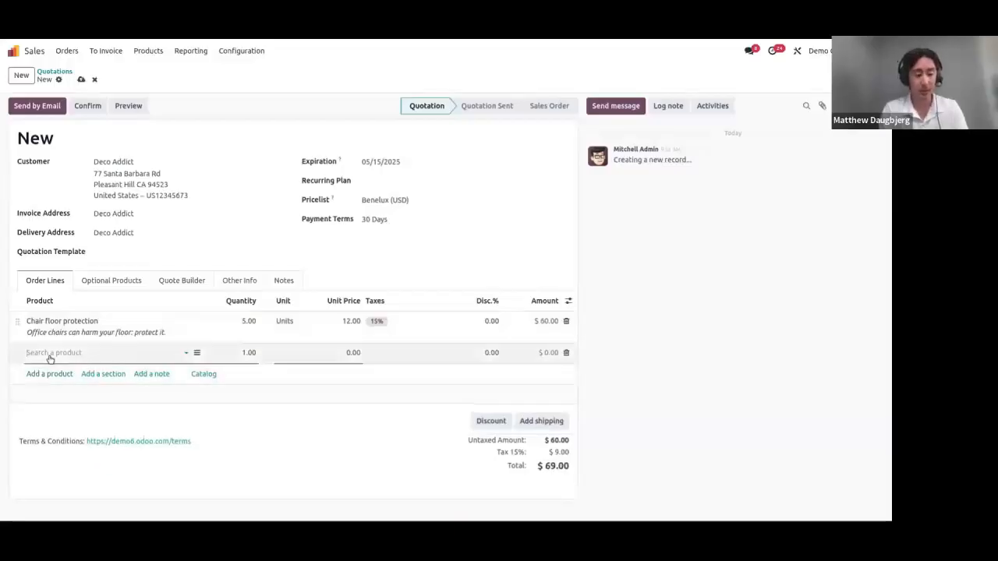
{"action": "type", "text": "table"}
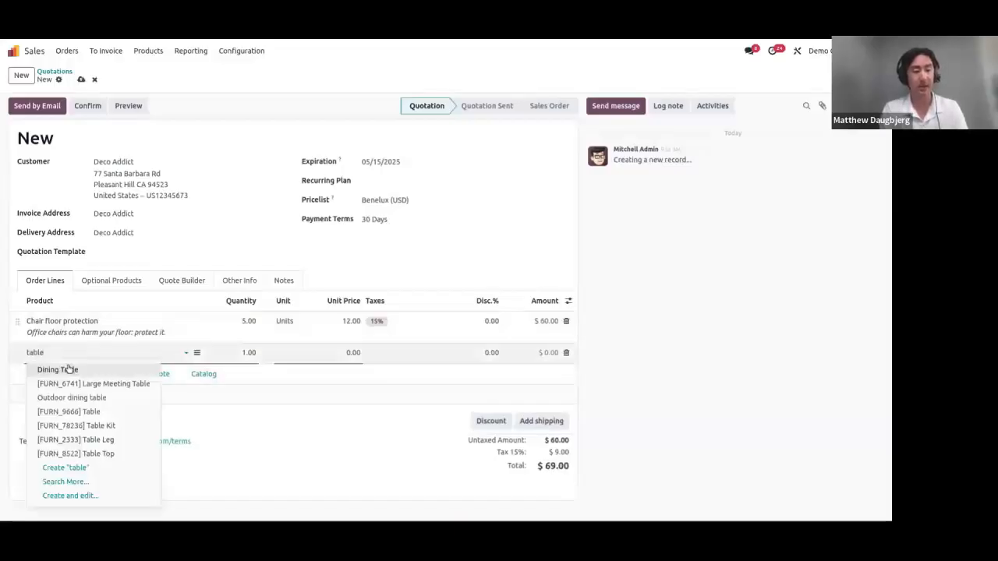
{"action": "left_click", "coordinate": [78, 411]}
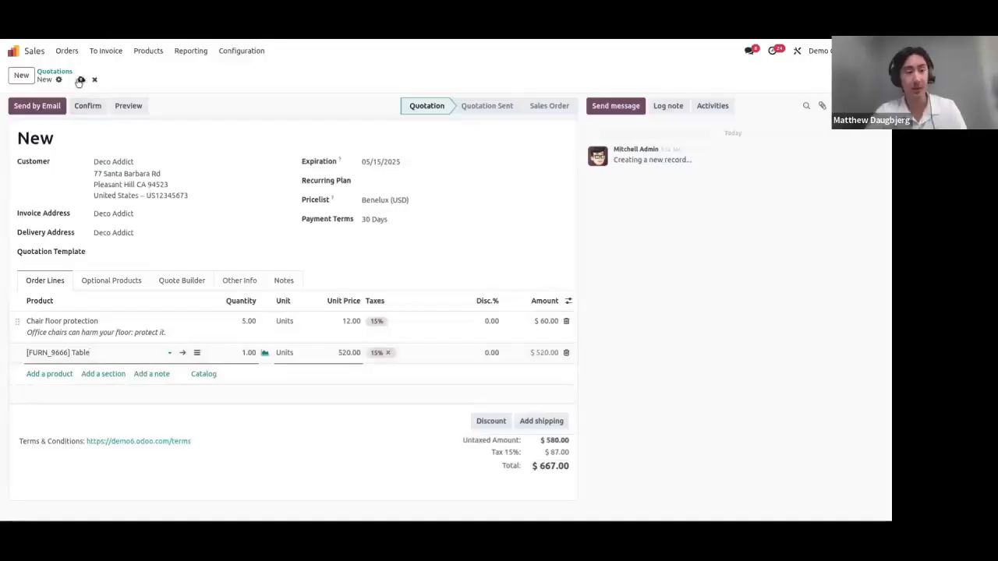
{"action": "left_click", "coordinate": [80, 79]}
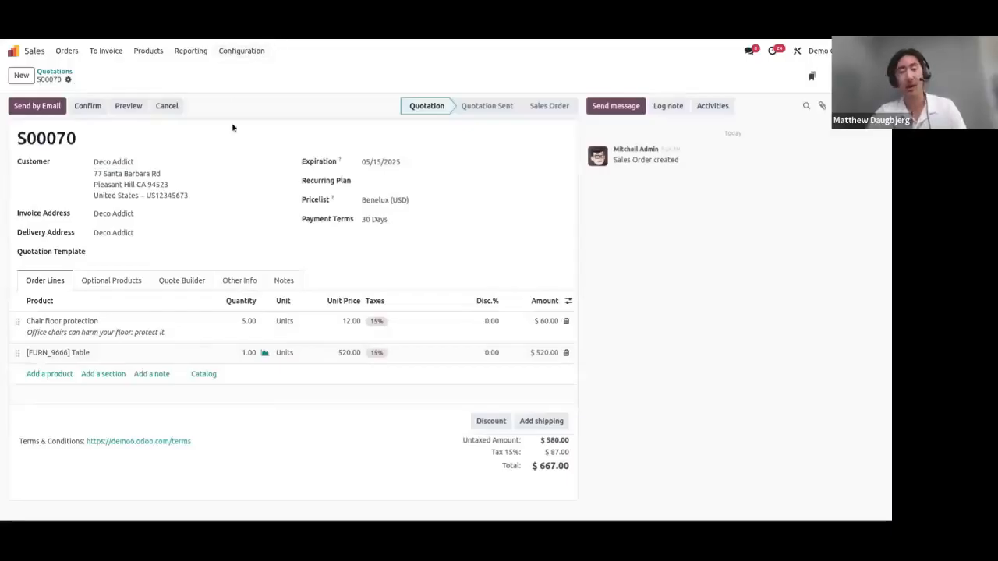
Confirm the Deco Addict quotation as a sales order and post a customer invoice for it.
{"action": "left_click", "coordinate": [85, 110]}
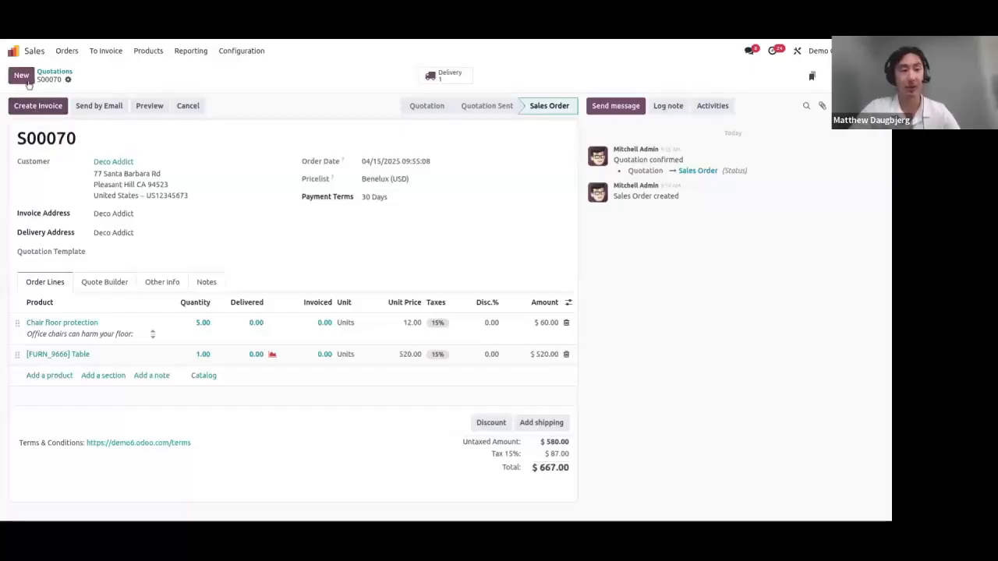
{"action": "left_click", "coordinate": [39, 106]}
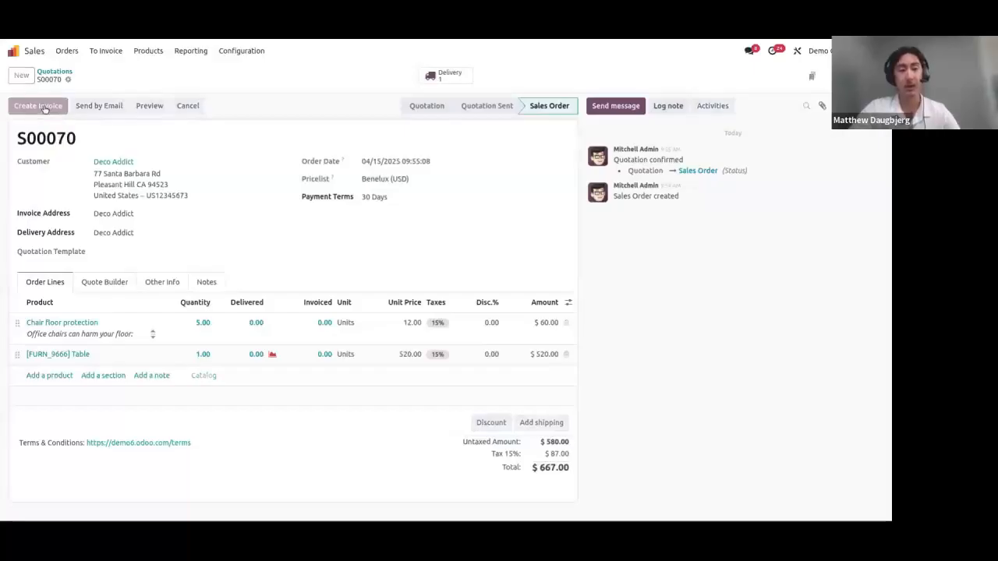
{"action": "left_click", "coordinate": [224, 330]}
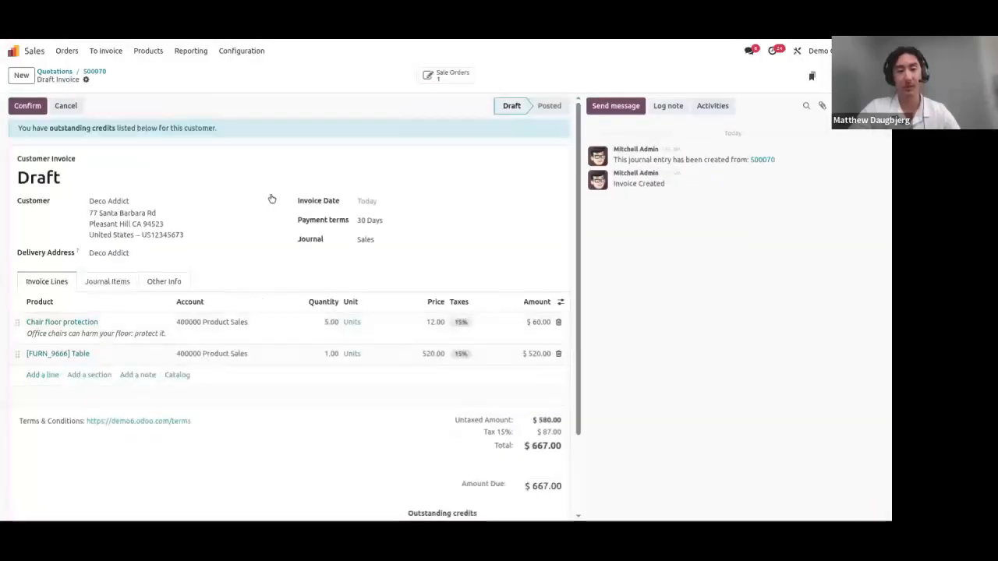
{"action": "left_click", "coordinate": [26, 106]}
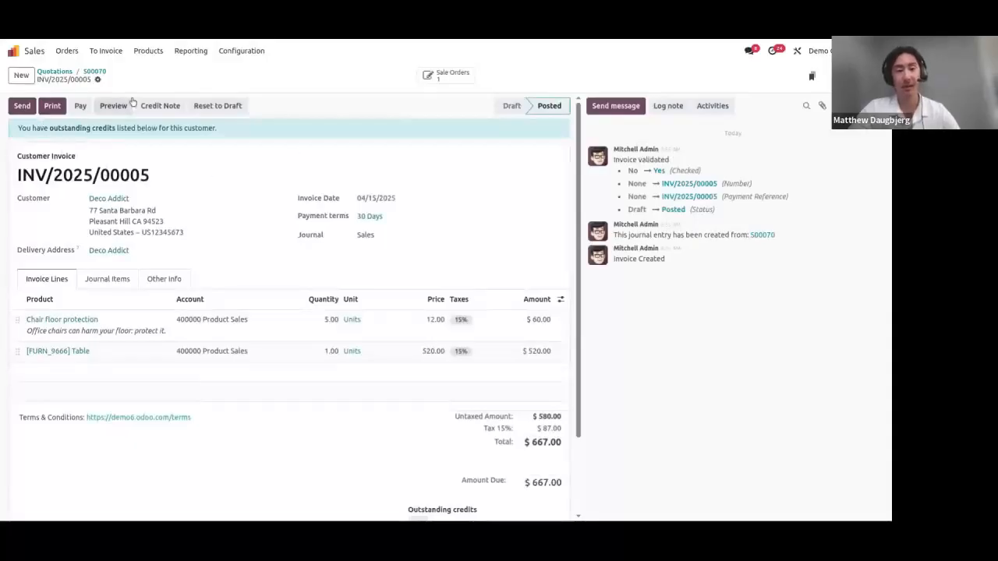
Go back to the sales order from the invoice, review its linked delivery transfer and return to the order.
{"action": "left_click", "coordinate": [457, 78]}
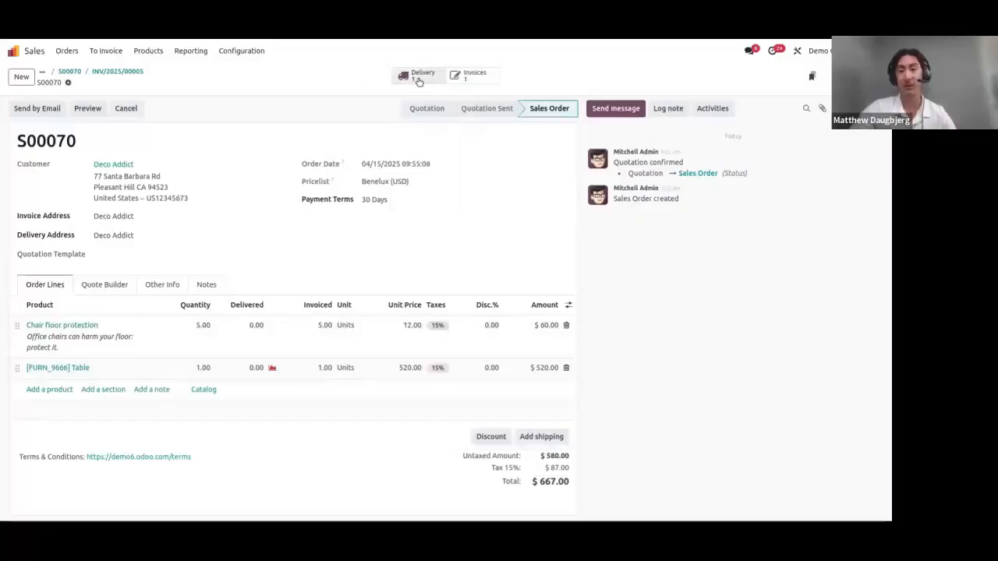
{"action": "left_click", "coordinate": [419, 80]}
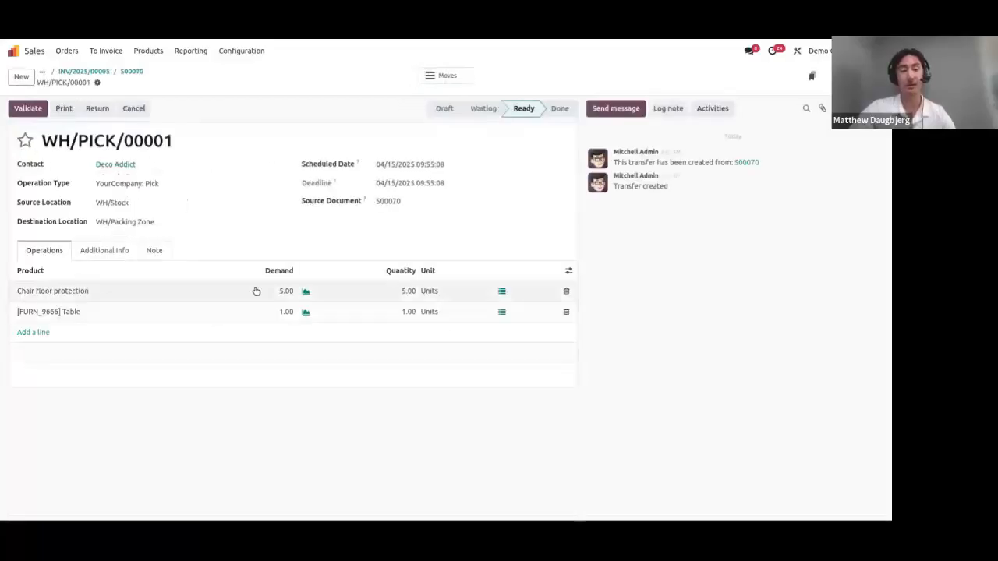
{"action": "left_click", "coordinate": [126, 71]}
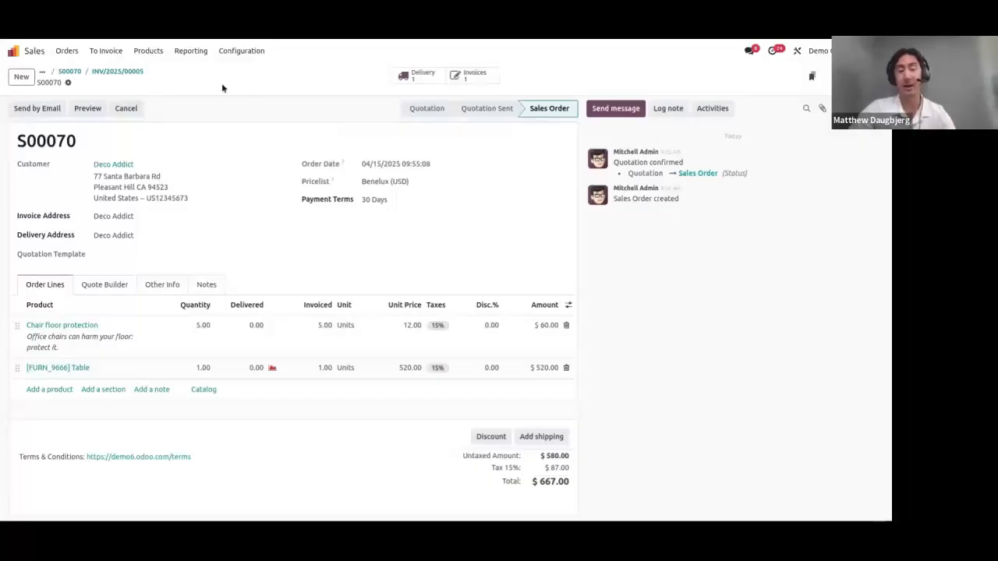
Switch to the Inventory app and open the list of Pick transfers.
{"action": "left_click", "coordinate": [26, 52]}
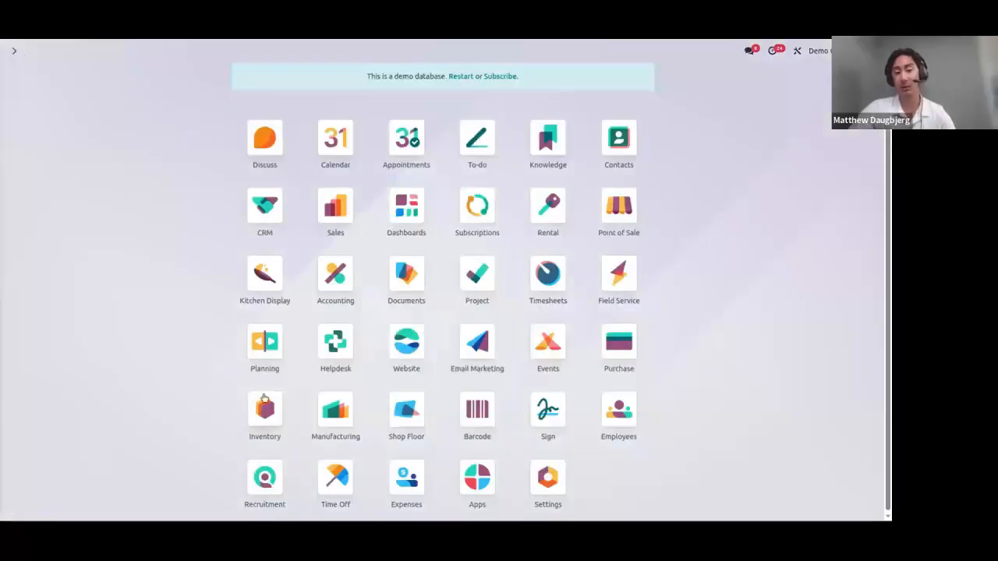
{"action": "left_click", "coordinate": [264, 399]}
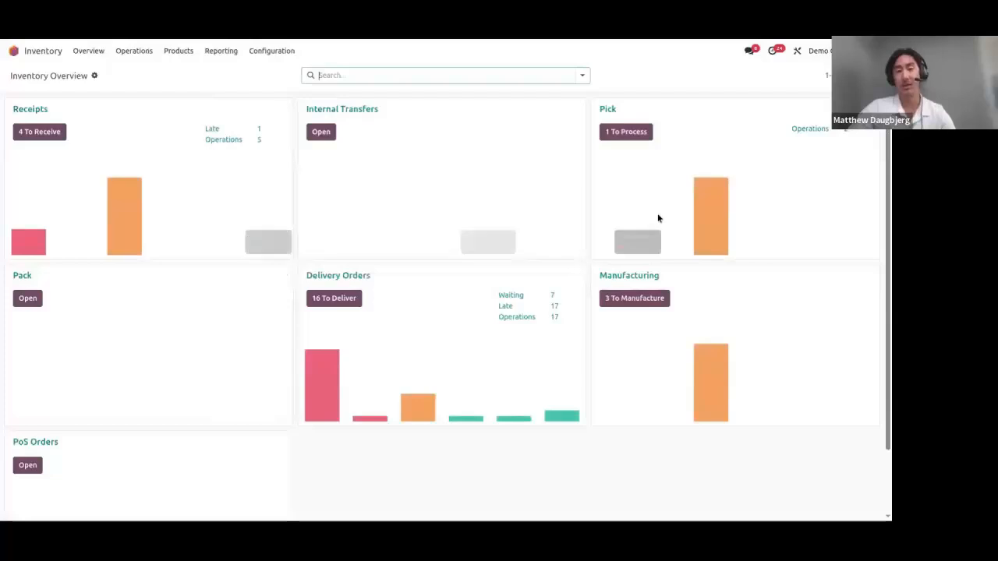
{"action": "mouse_move", "coordinate": [711, 212]}
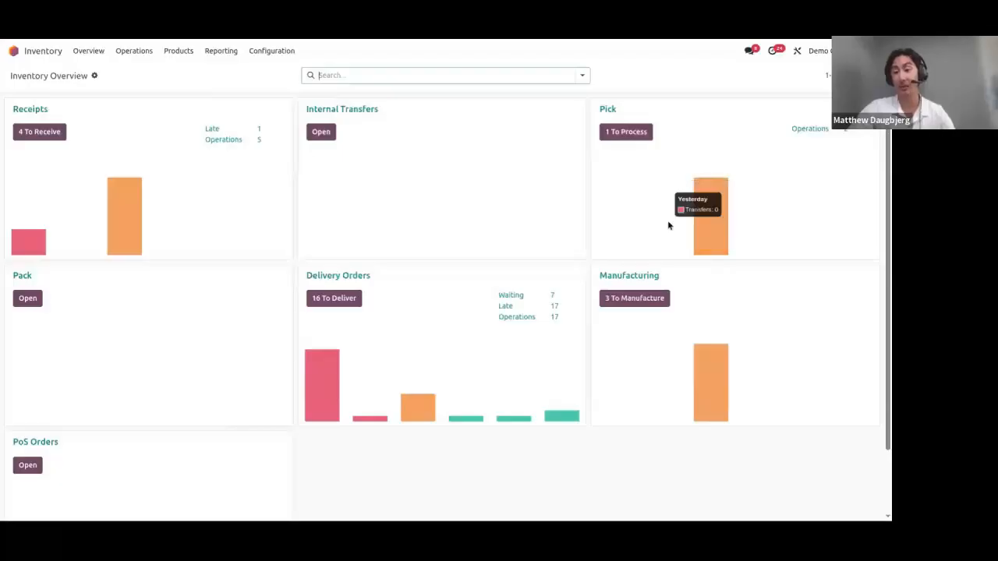
{"action": "left_click", "coordinate": [609, 111]}
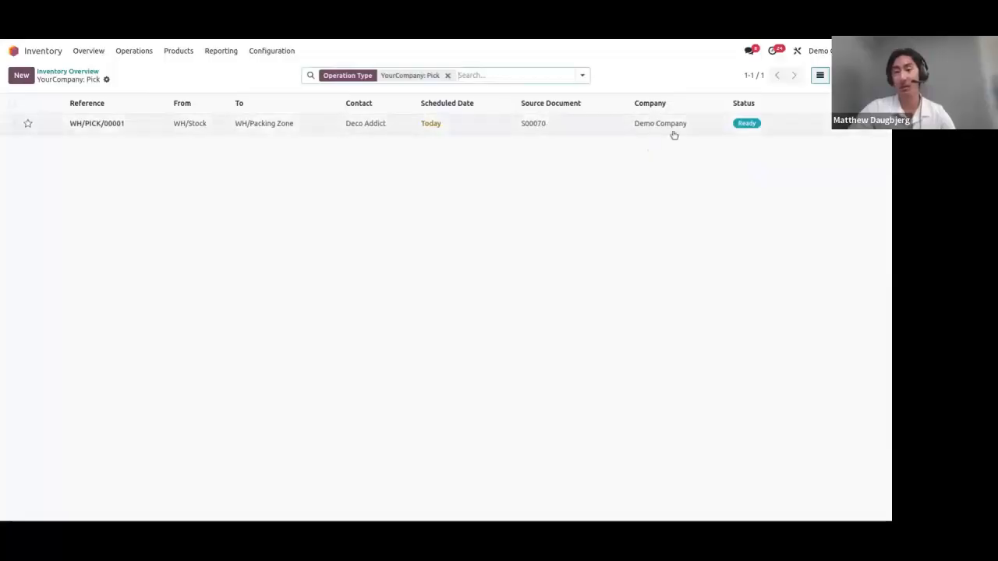
Show the Deadline and Carrier columns in the Pick transfers list.
{"action": "left_click", "coordinate": [820, 75]}
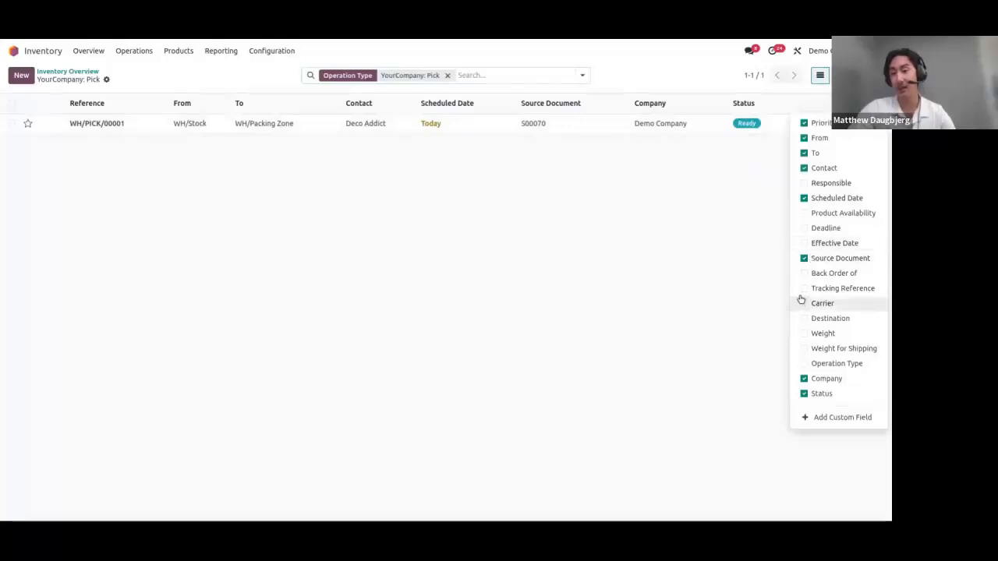
{"action": "left_click", "coordinate": [805, 227]}
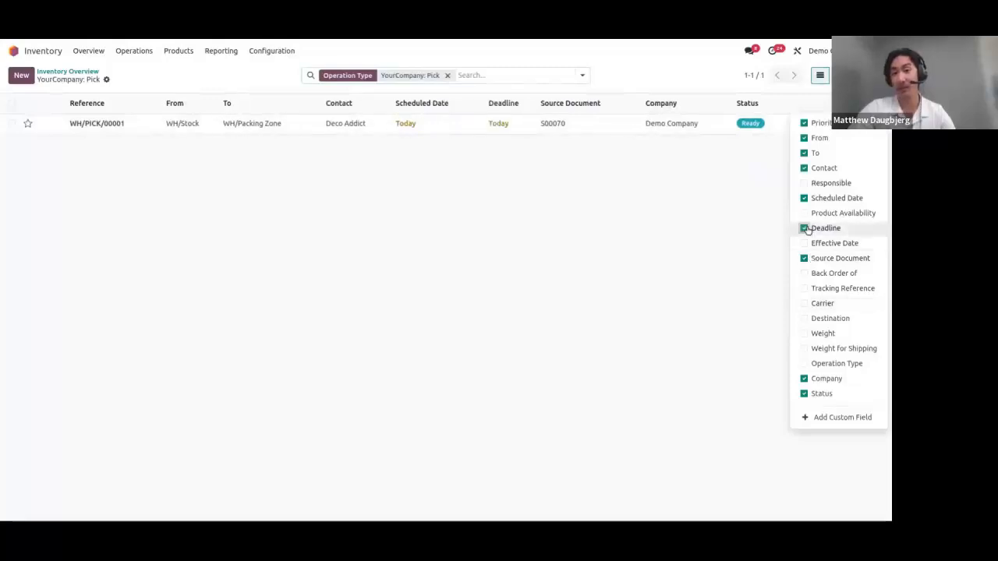
{"action": "left_click", "coordinate": [803, 305]}
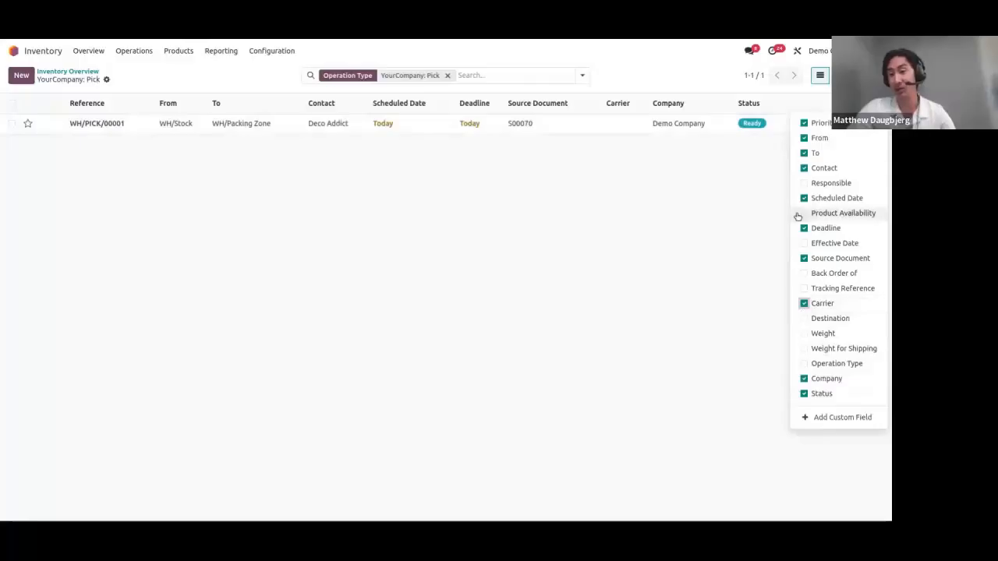
{"action": "left_click", "coordinate": [606, 357]}
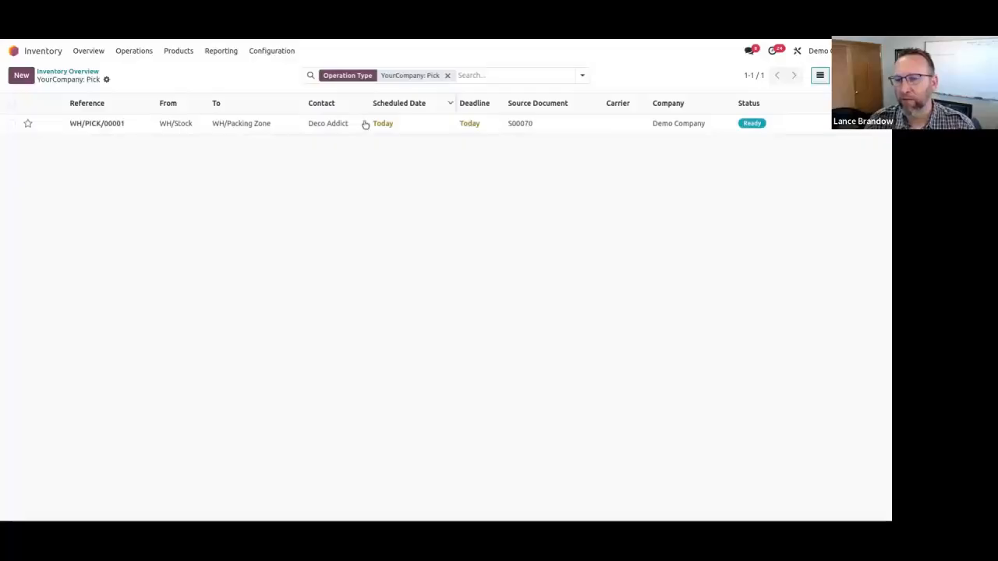
Review the Delivery Orders list from the Inventory Overview and return to the overview.
{"action": "left_click", "coordinate": [78, 73]}
{"action": "scroll", "coordinate": [343, 494], "scroll_direction": "down", "scroll_amount": 1}
{"action": "scroll", "coordinate": [343, 499], "scroll_direction": "up", "scroll_amount": 1}
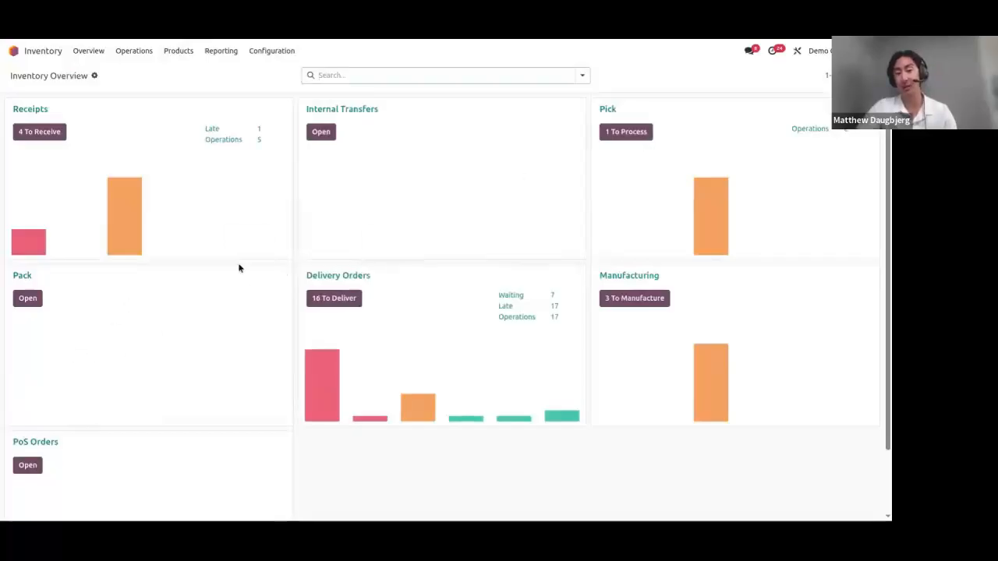
{"action": "left_click", "coordinate": [336, 277]}
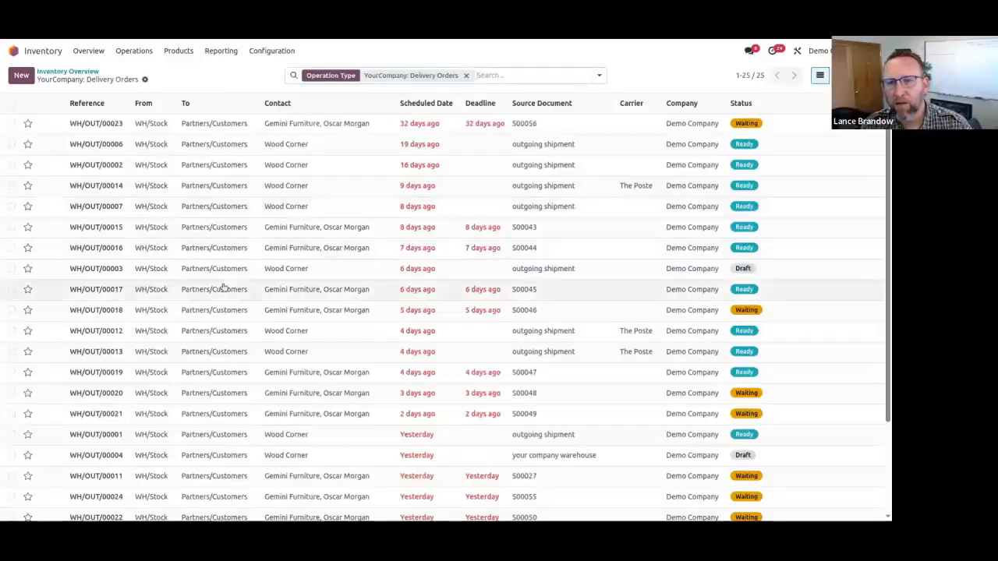
{"action": "scroll", "coordinate": [222, 286], "scroll_direction": "down", "scroll_amount": 3}
{"action": "scroll", "coordinate": [223, 287], "scroll_direction": "up", "scroll_amount": 3}
{"action": "left_click", "coordinate": [58, 71]}
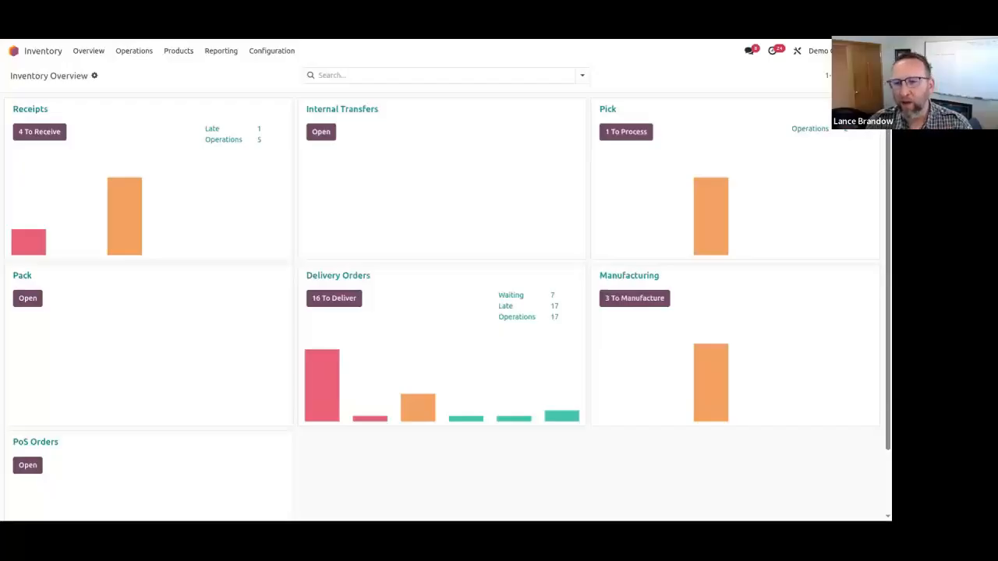
{"action": "left_click", "coordinate": [319, 75]}
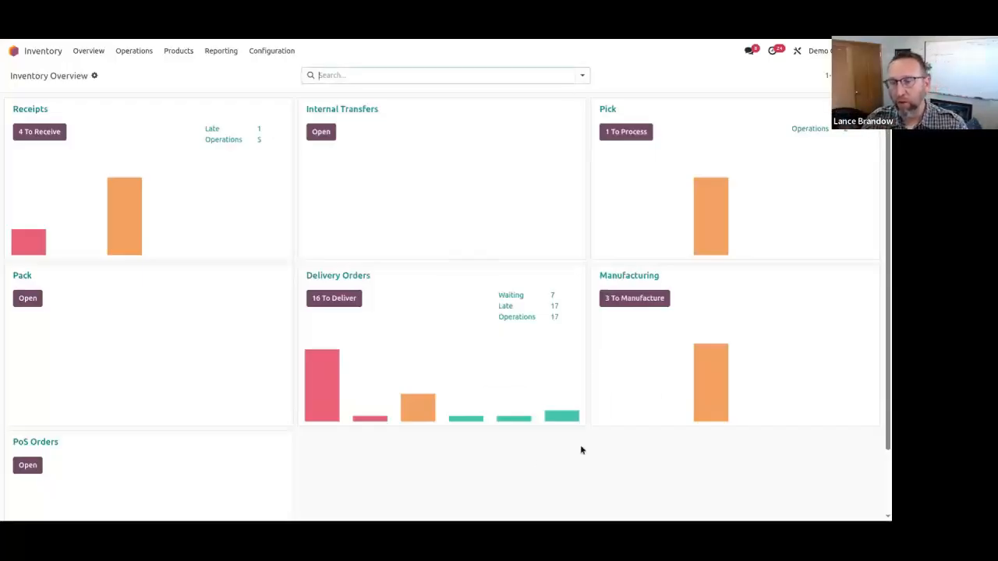
{"action": "mouse_move", "coordinate": [438, 407]}
{"action": "mouse_move", "coordinate": [338, 404]}
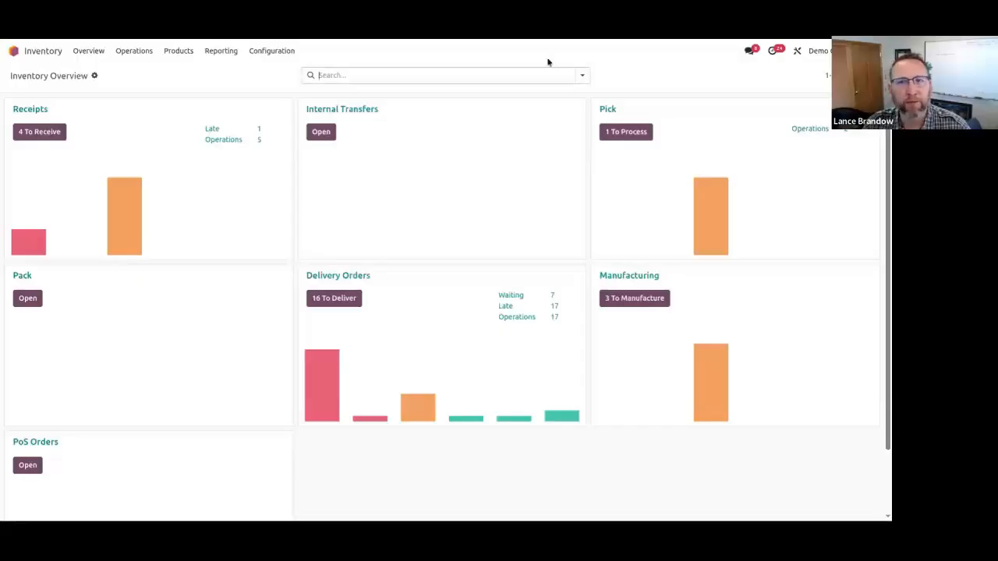
Open the Deco Addict pick transfer, check the forecasted report for [FURN_9666] Table and return to the transfer.
{"action": "left_click", "coordinate": [605, 110]}
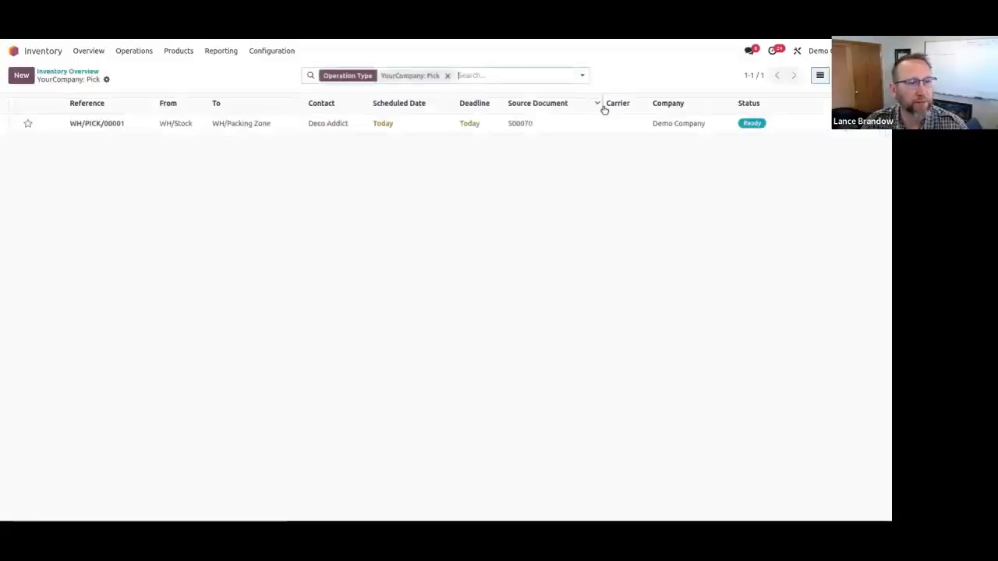
{"action": "left_click", "coordinate": [290, 133]}
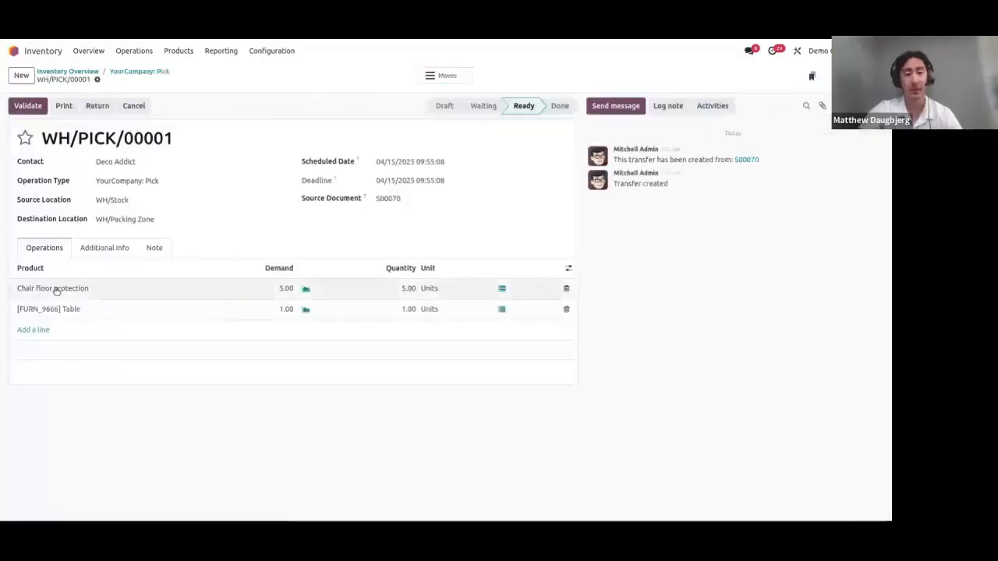
{"action": "left_click", "coordinate": [307, 313]}
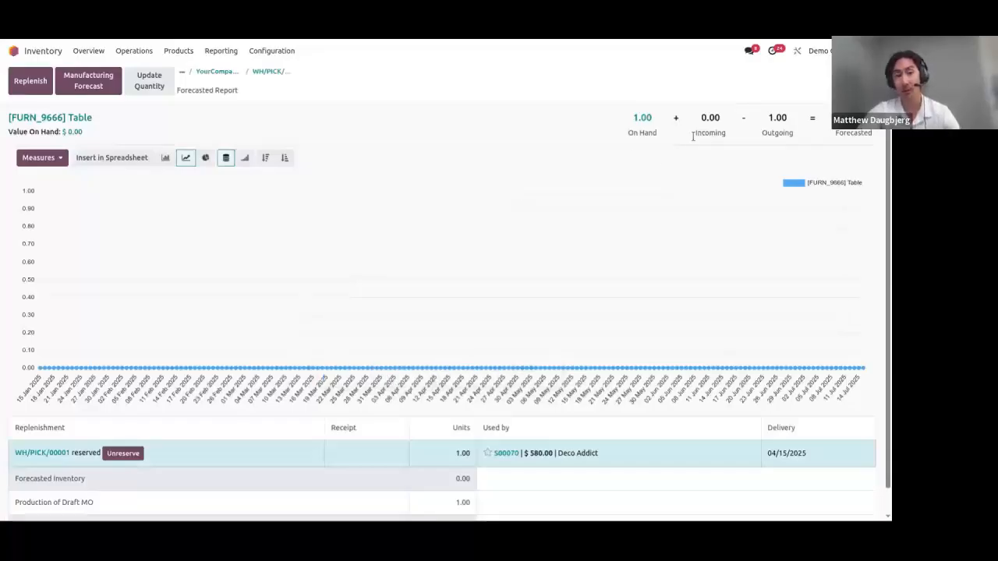
{"action": "left_click", "coordinate": [271, 72]}
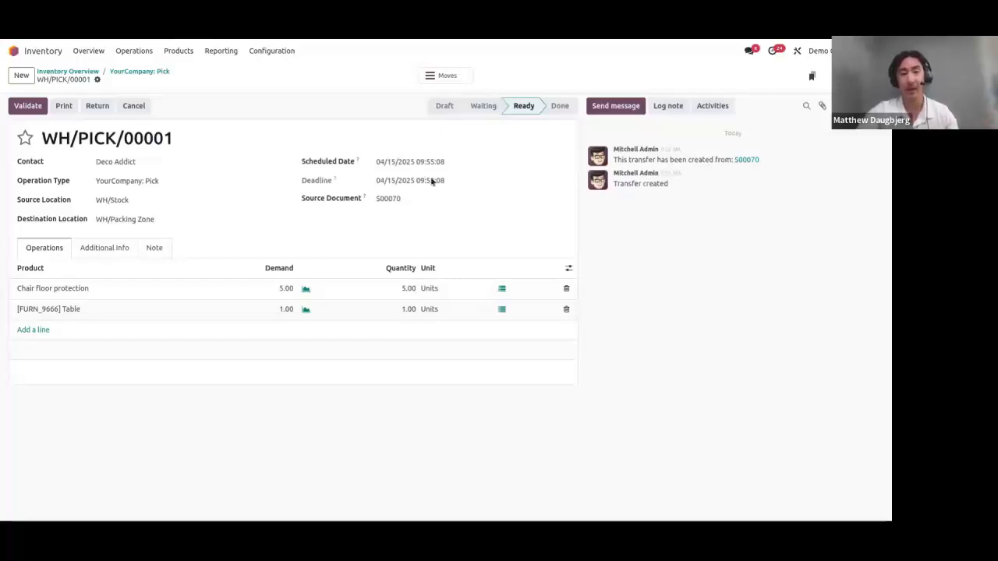
Print the pick transfer's Picking Operations document, keeping the Light document layout.
{"action": "left_click", "coordinate": [64, 106]}
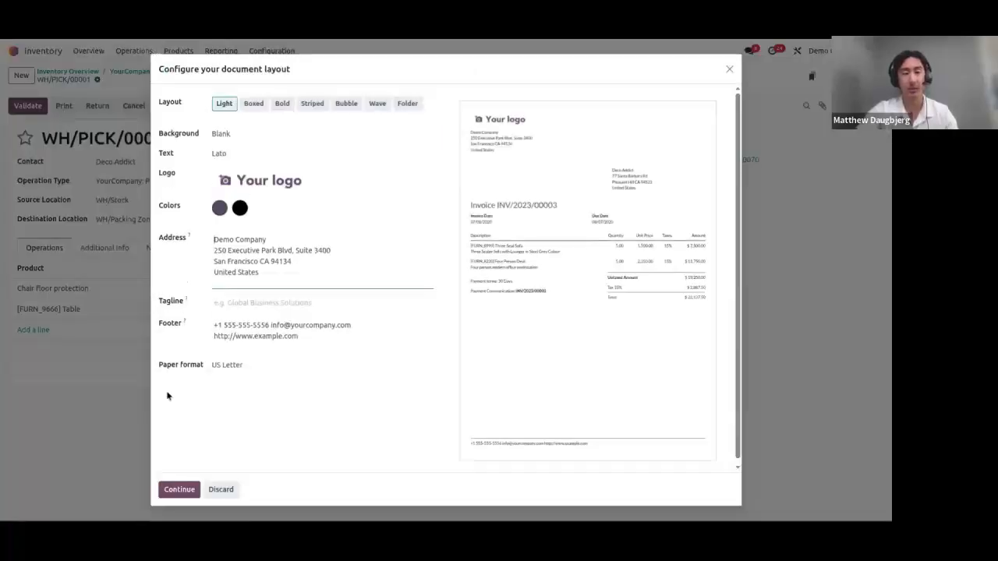
{"action": "left_click", "coordinate": [180, 489]}
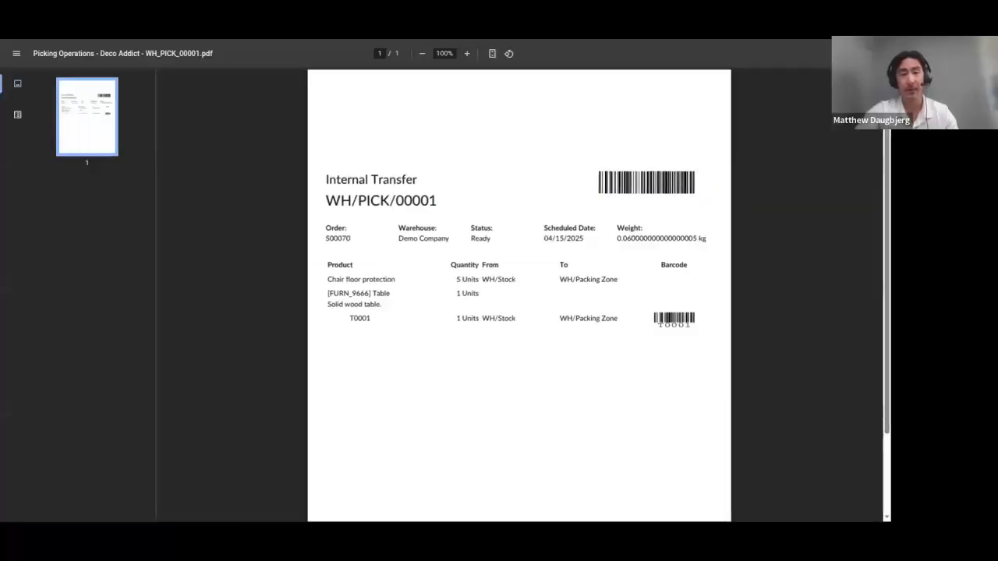
Examine the picking document's reference, warehouse, scheduled date, weight and product destinations, and close the document.
{"action": "scroll", "coordinate": [411, 287], "scroll_direction": "down", "scroll_amount": 3}
{"action": "scroll", "coordinate": [411, 286], "scroll_direction": "up", "scroll_amount": 3}
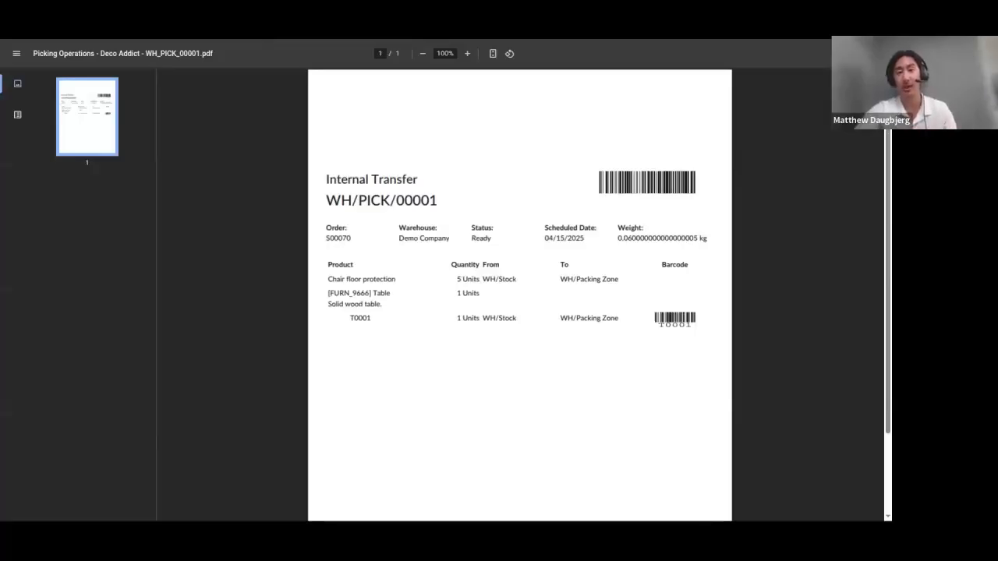
{"action": "scroll", "coordinate": [396, 219], "scroll_direction": "down", "scroll_amount": 2}
{"action": "scroll", "coordinate": [396, 218], "scroll_direction": "up", "scroll_amount": 2}
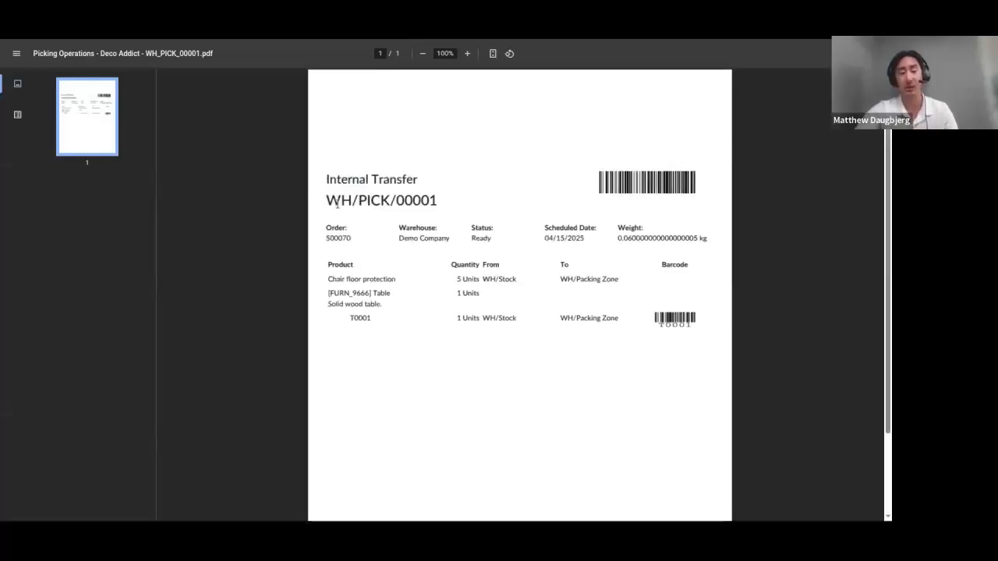
{"action": "double_click", "coordinate": [336, 203]}
{"action": "triple_click", "coordinate": [338, 203]}
{"action": "left_click", "coordinate": [338, 203]}
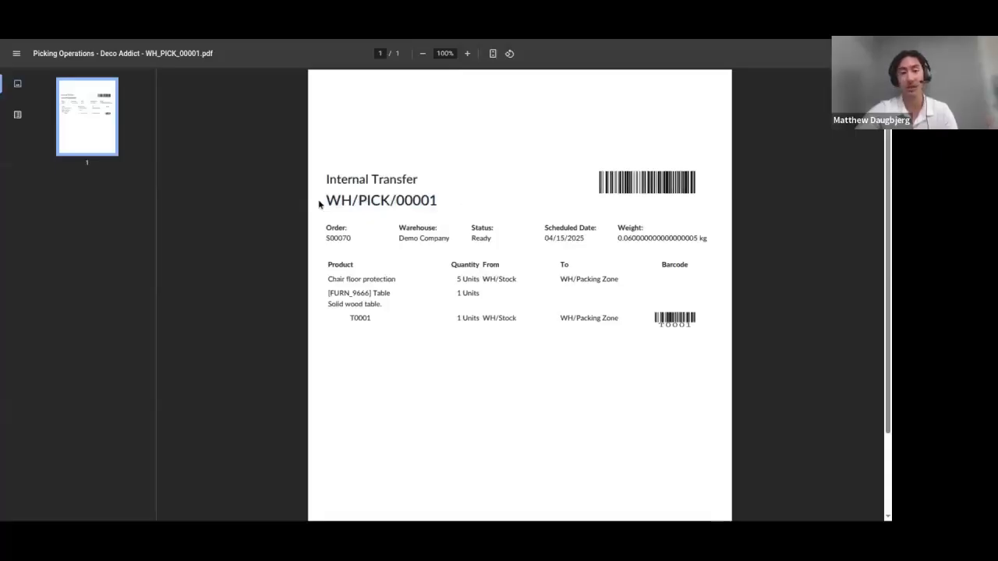
{"action": "scroll", "coordinate": [414, 245], "scroll_direction": "down", "scroll_amount": 2}
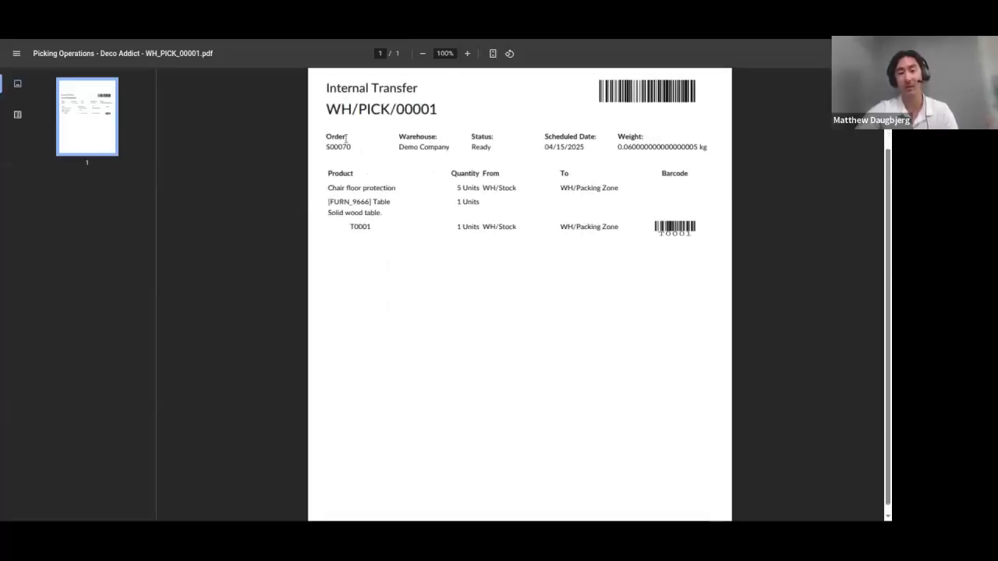
{"action": "scroll", "coordinate": [368, 218], "scroll_direction": "up", "scroll_amount": 2}
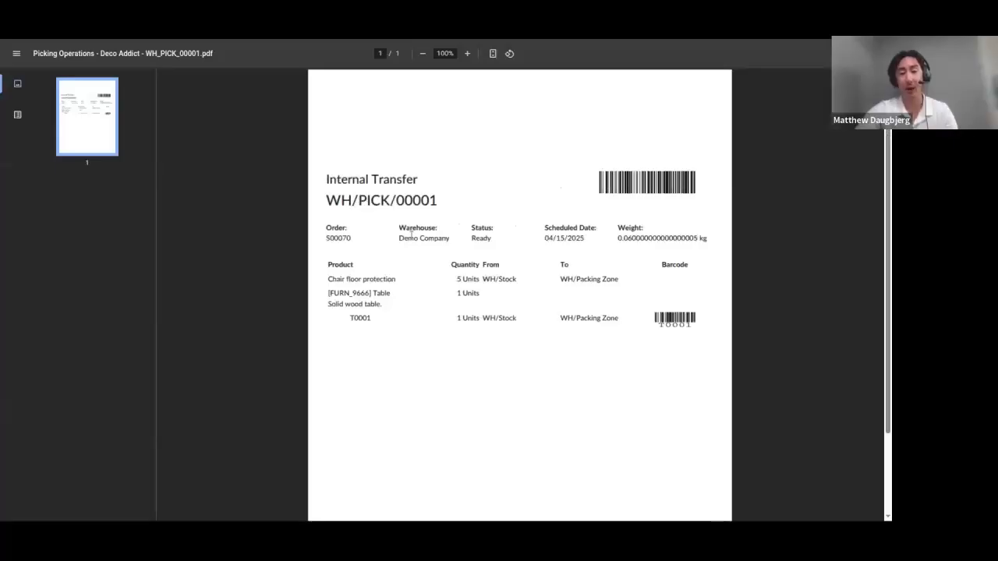
{"action": "double_click", "coordinate": [411, 233]}
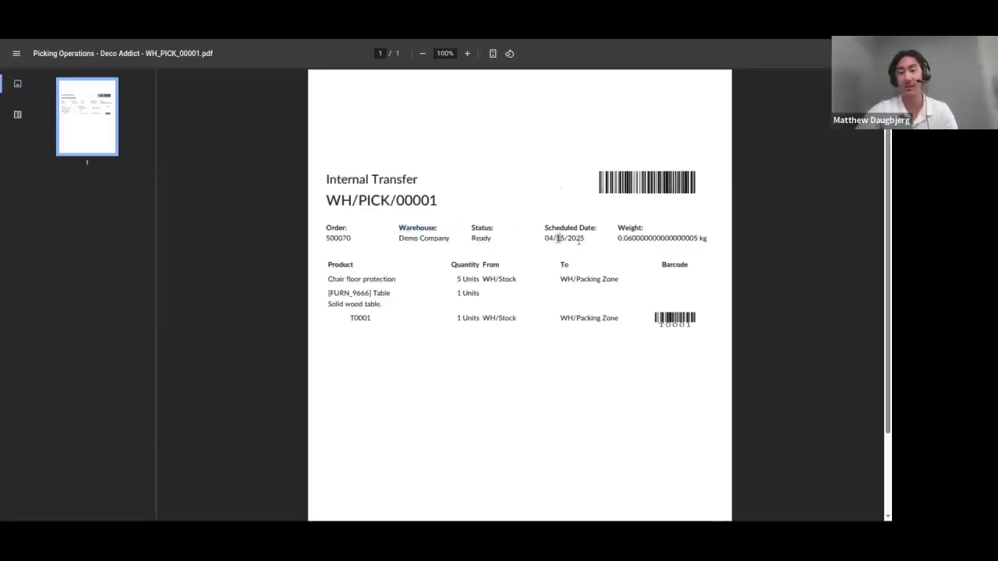
{"action": "left_click", "coordinate": [637, 245]}
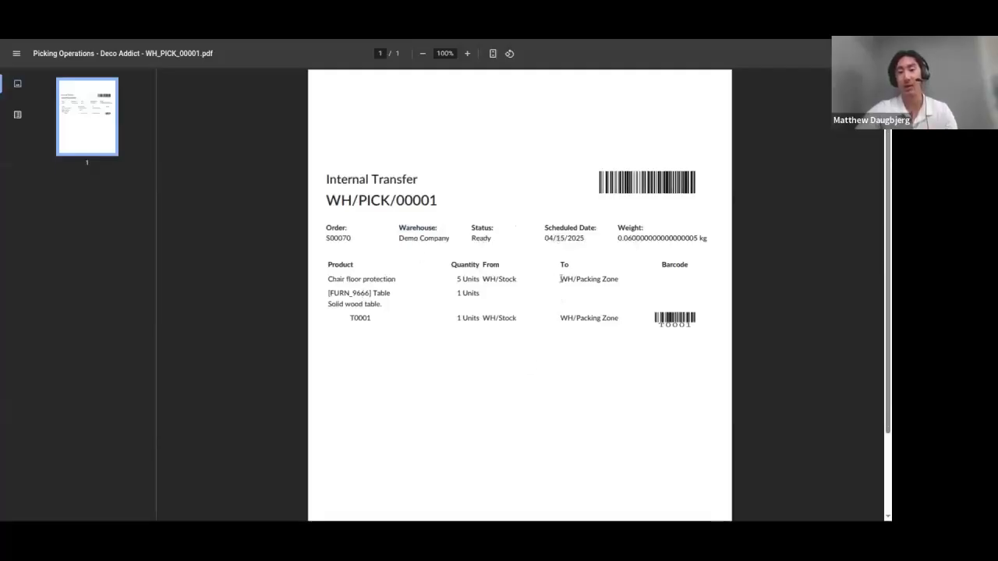
{"action": "double_click", "coordinate": [589, 279]}
{"action": "left_click", "coordinate": [590, 279]}
{"action": "left_click", "coordinate": [590, 279]}
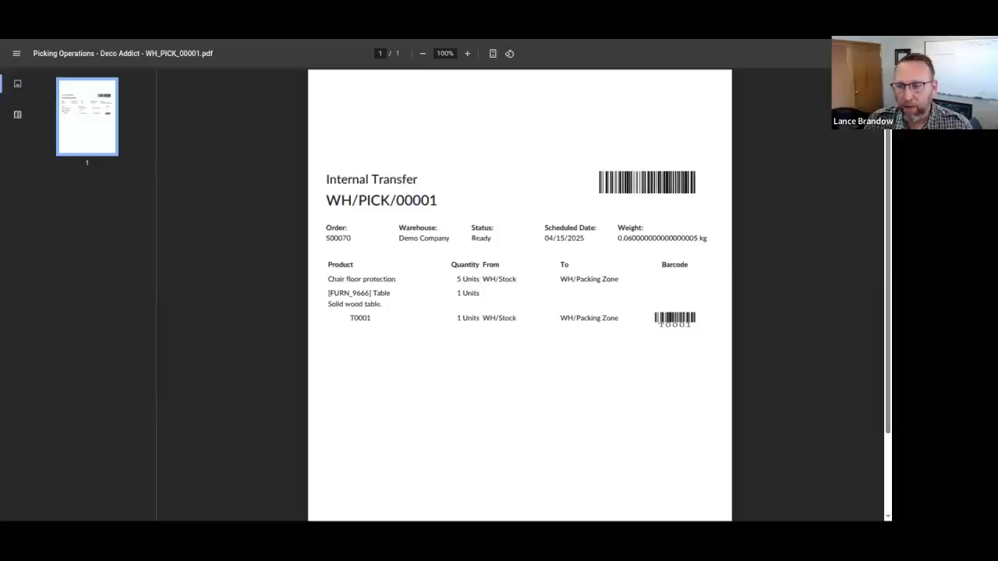
{"action": "key", "text": "ctrl+w"}
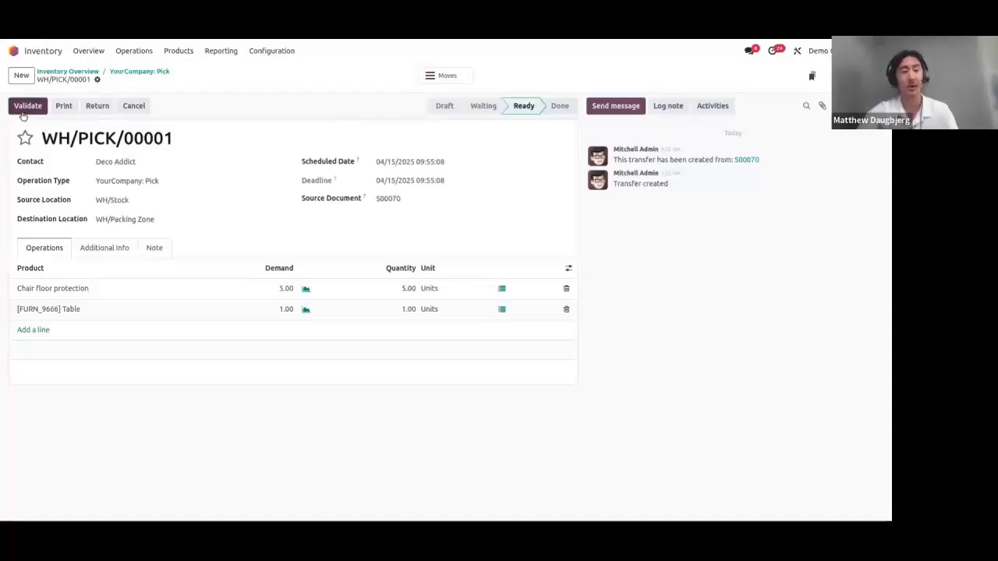
Validate the Deco Addict pick transfer, view its next transfer and return to the pick transfer.
{"action": "left_click", "coordinate": [23, 108]}
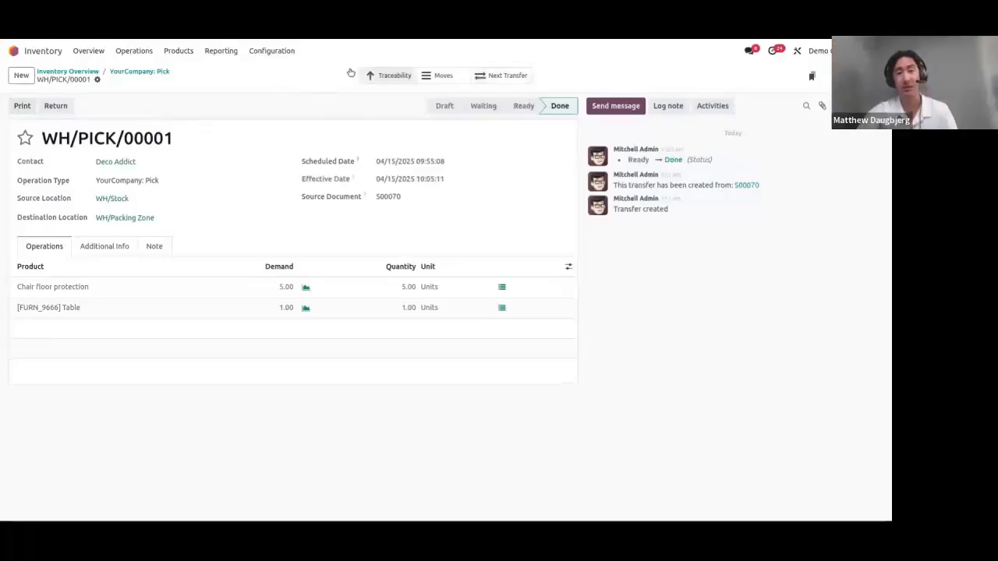
{"action": "left_click", "coordinate": [500, 76]}
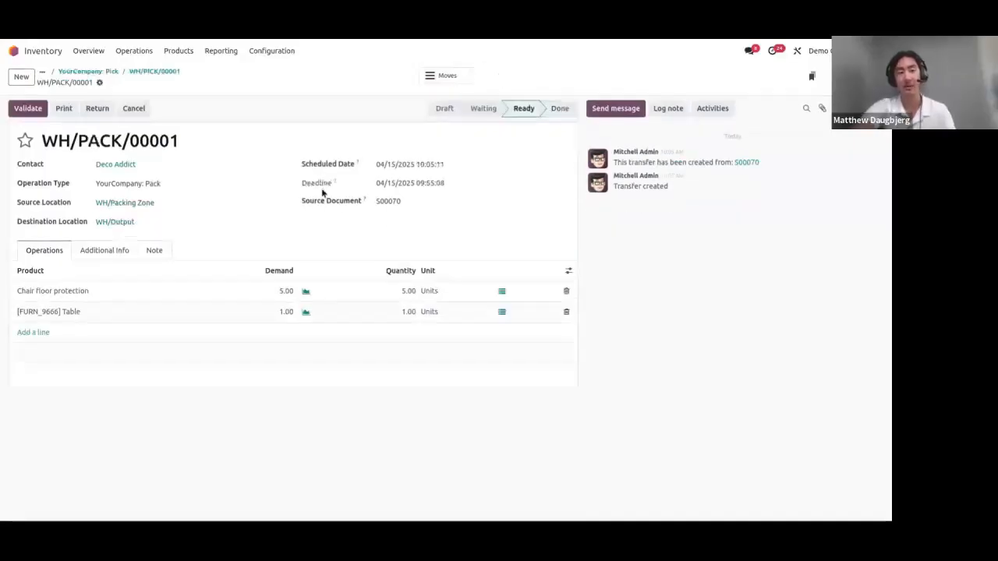
{"action": "left_click", "coordinate": [162, 71]}
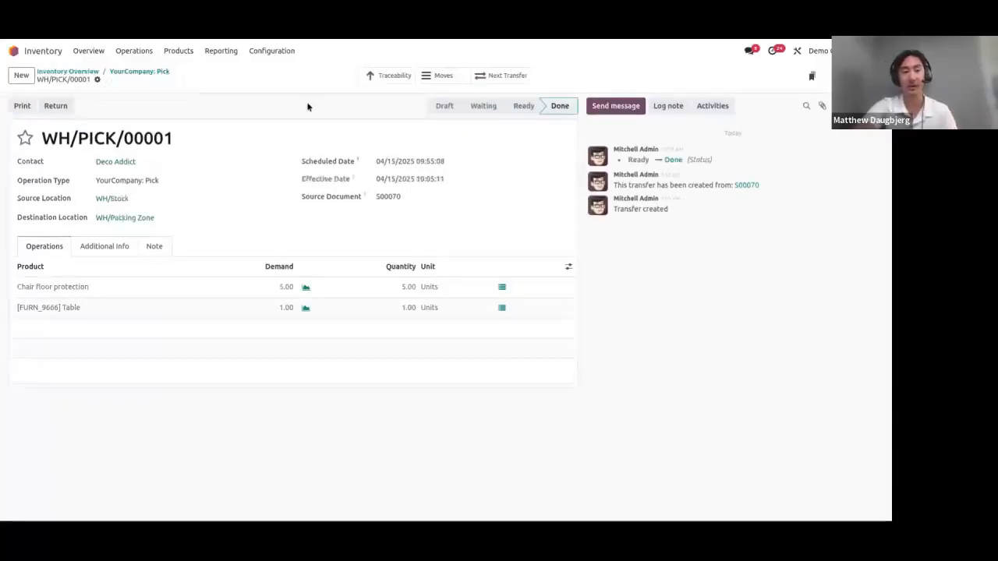
Review the Deco Addict pack transfer from the Inventory Overview's Pack operations and return to the Pack list.
{"action": "left_click", "coordinate": [138, 74]}
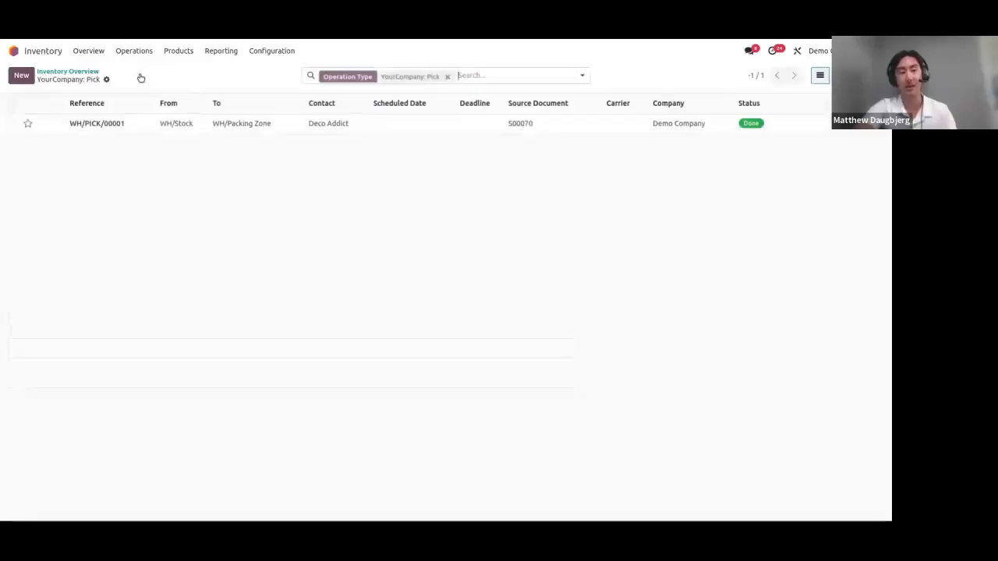
{"action": "left_click", "coordinate": [87, 73]}
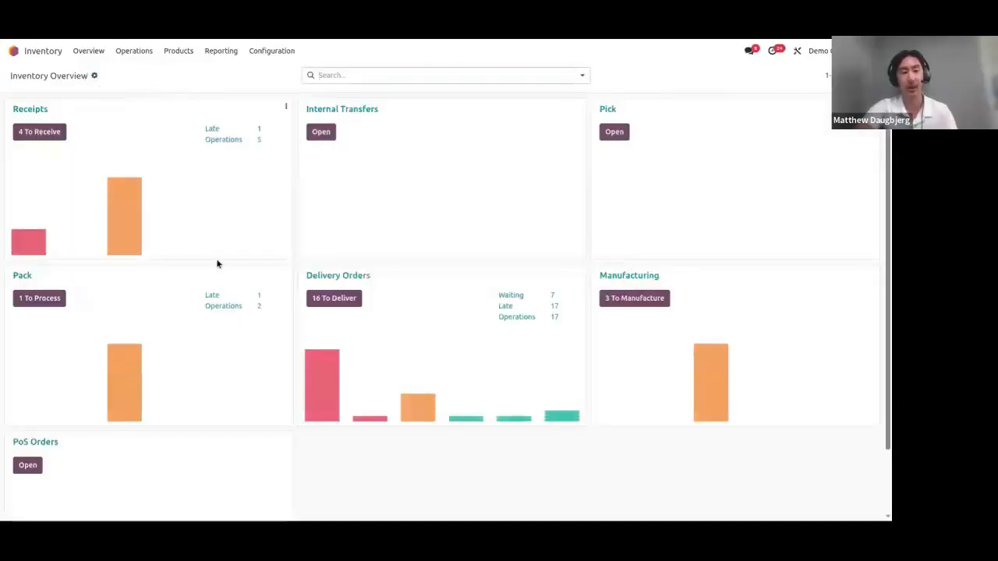
{"action": "left_click", "coordinate": [23, 277]}
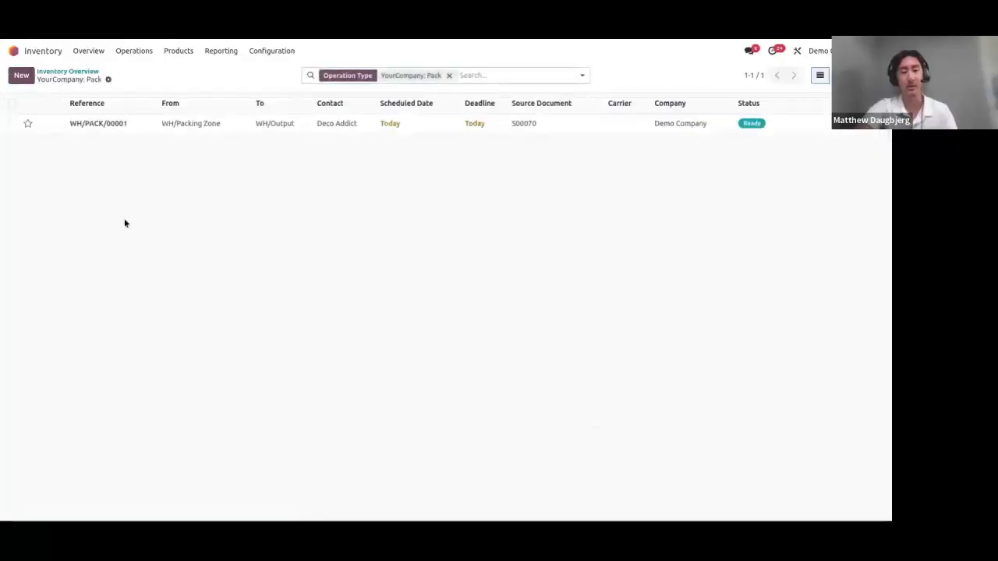
{"action": "left_click", "coordinate": [141, 131]}
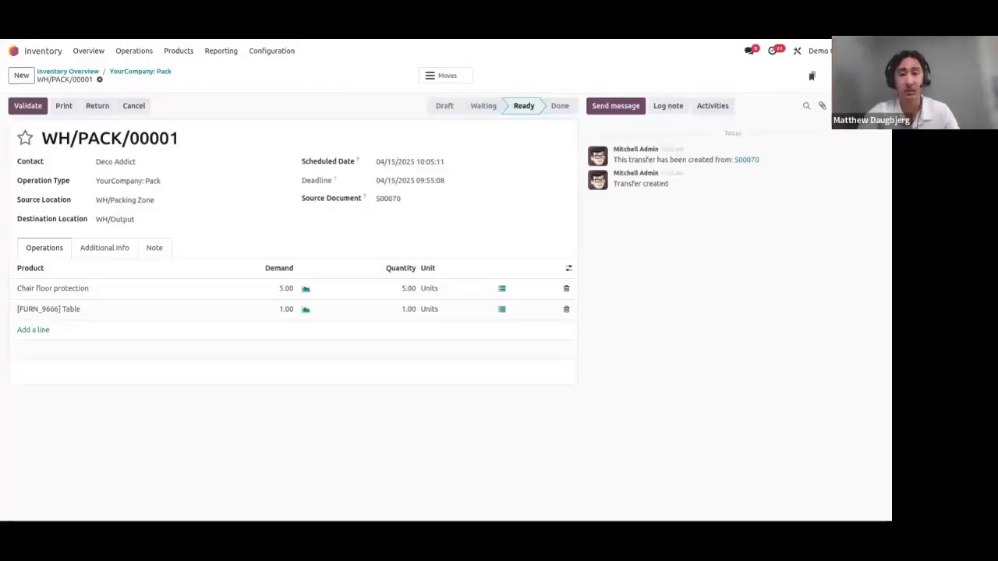
{"action": "left_click", "coordinate": [152, 72]}
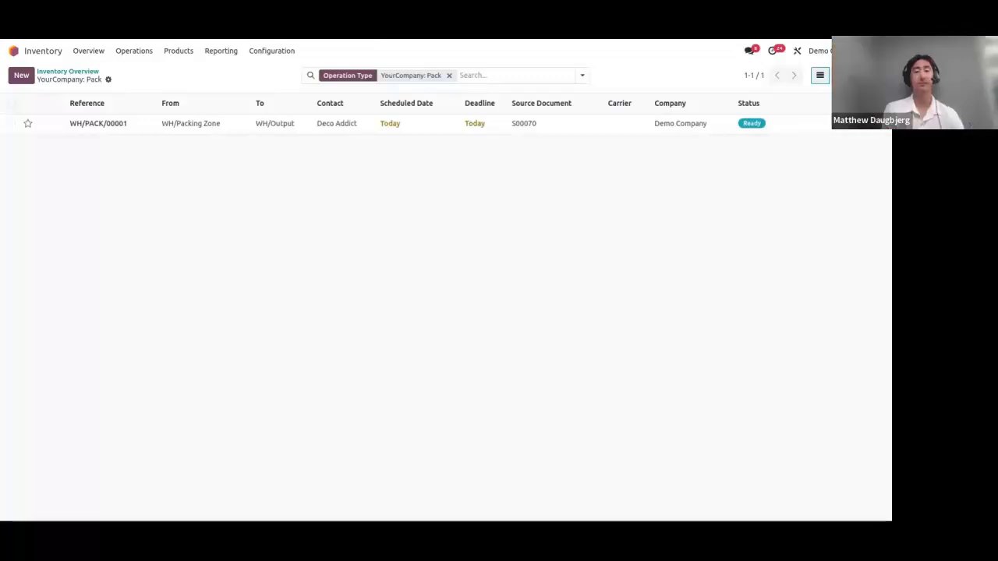
{"action": "left_click", "coordinate": [472, 76]}
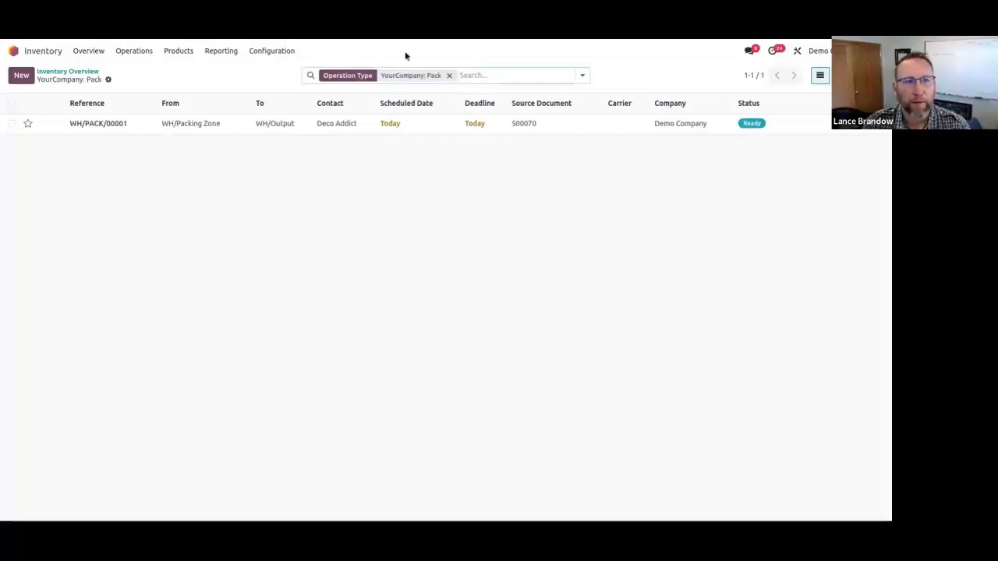
Enable the Packages option in the Inventory settings and save the settings.
{"action": "left_click", "coordinate": [268, 50]}
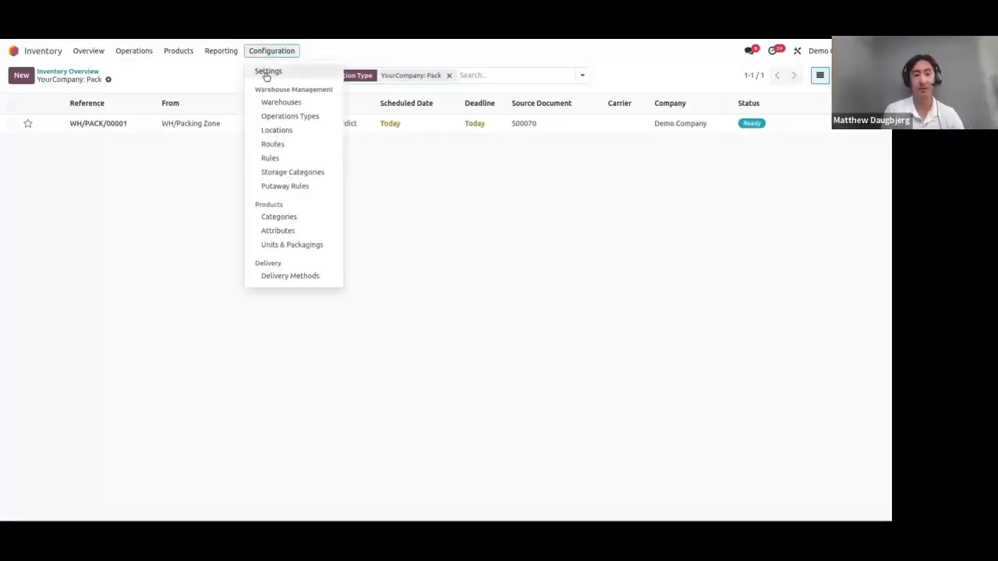
{"action": "left_click", "coordinate": [268, 72]}
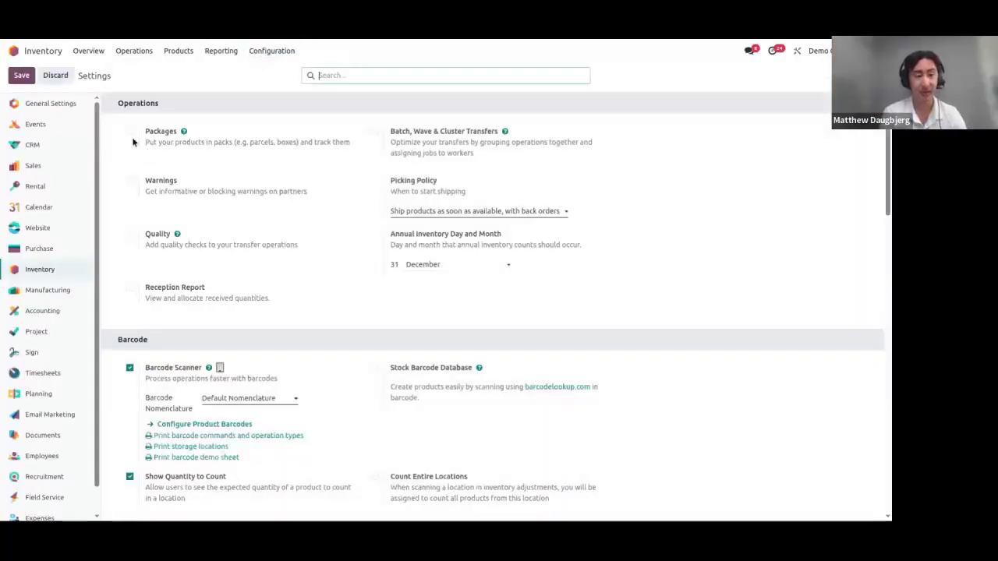
{"action": "left_click", "coordinate": [129, 132]}
{"action": "left_click", "coordinate": [20, 77]}
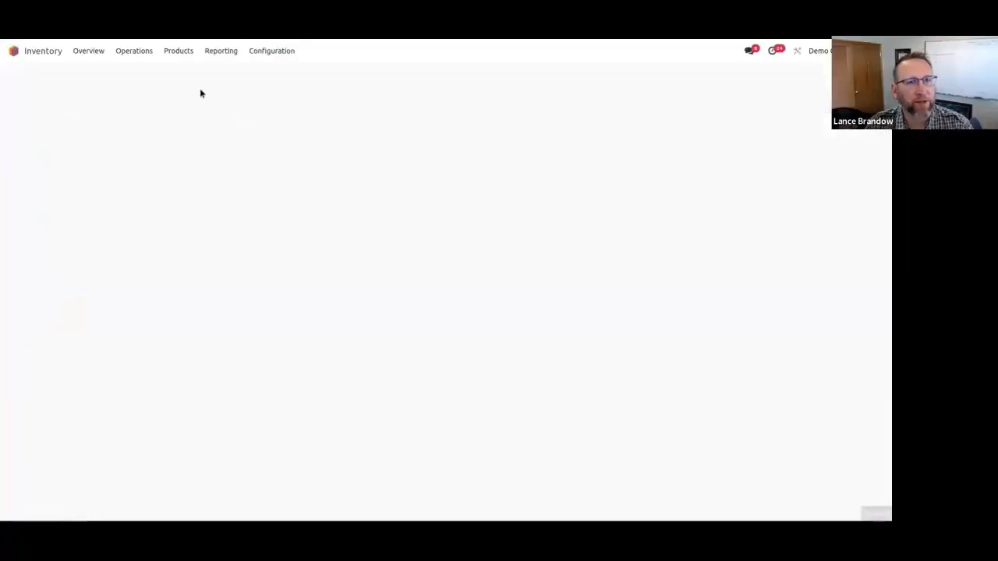
Open the Deco Addict pack transfer from the Pack operations and put its products in a pack.
{"action": "left_click", "coordinate": [92, 51]}
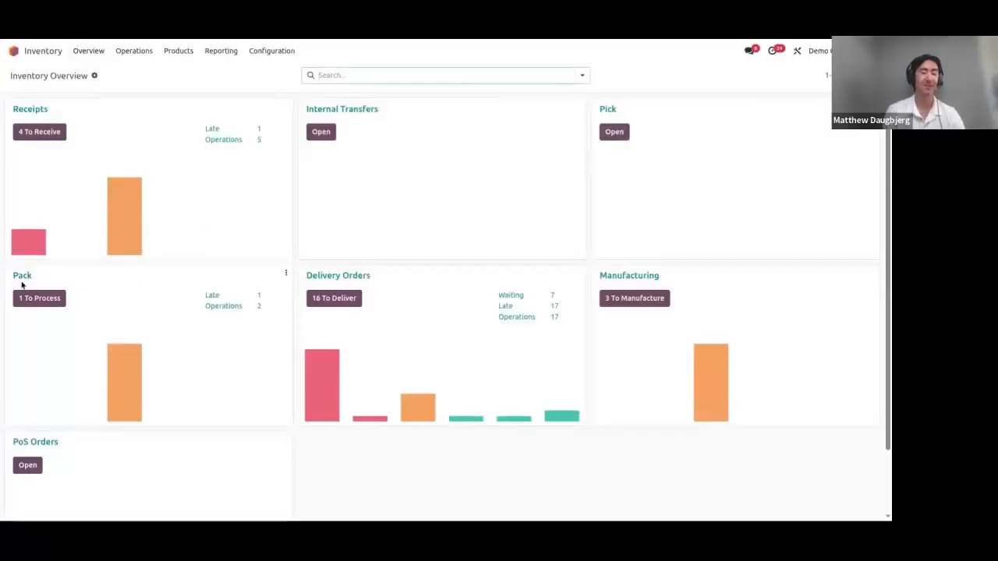
{"action": "left_click", "coordinate": [21, 276]}
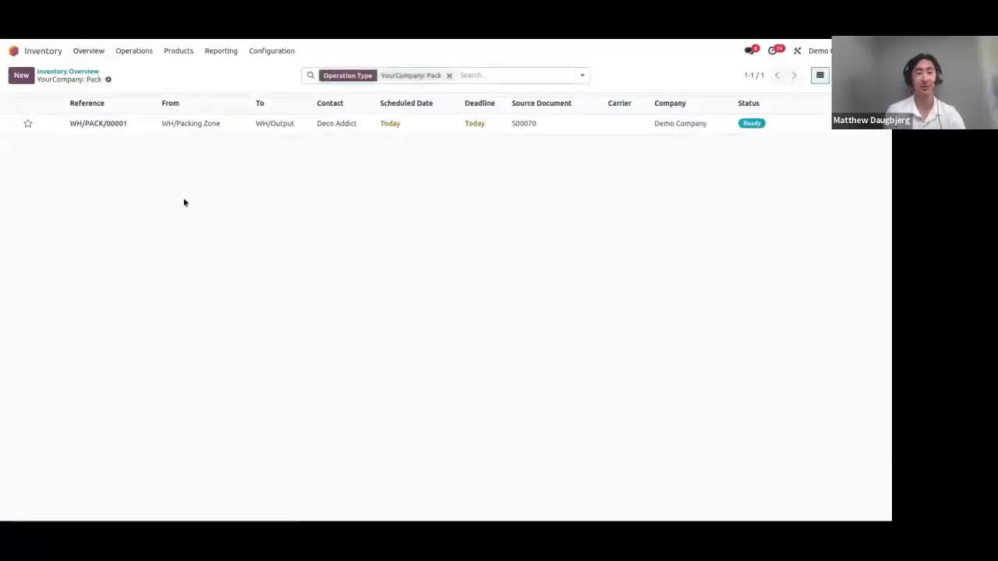
{"action": "left_click", "coordinate": [145, 124]}
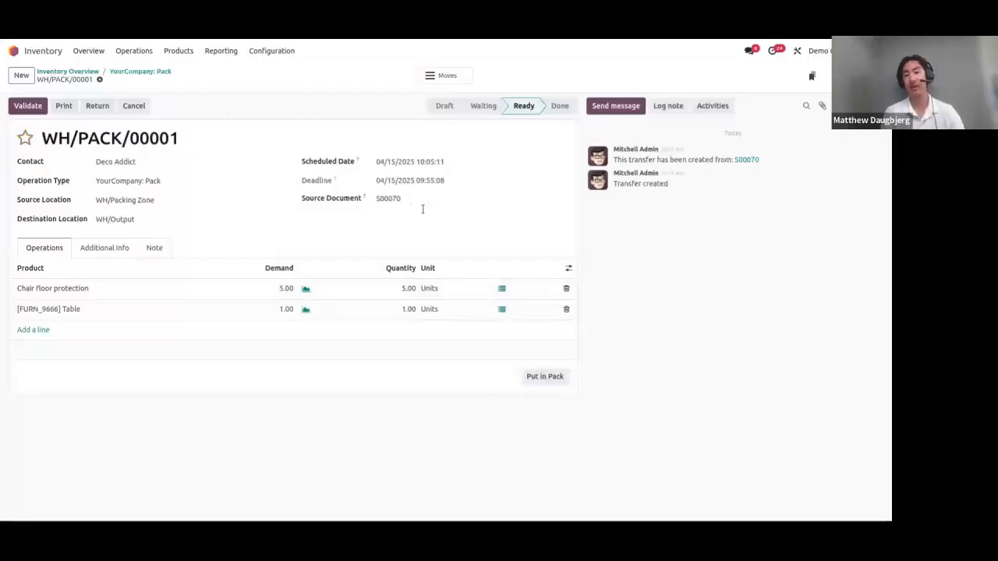
{"action": "left_click", "coordinate": [535, 376]}
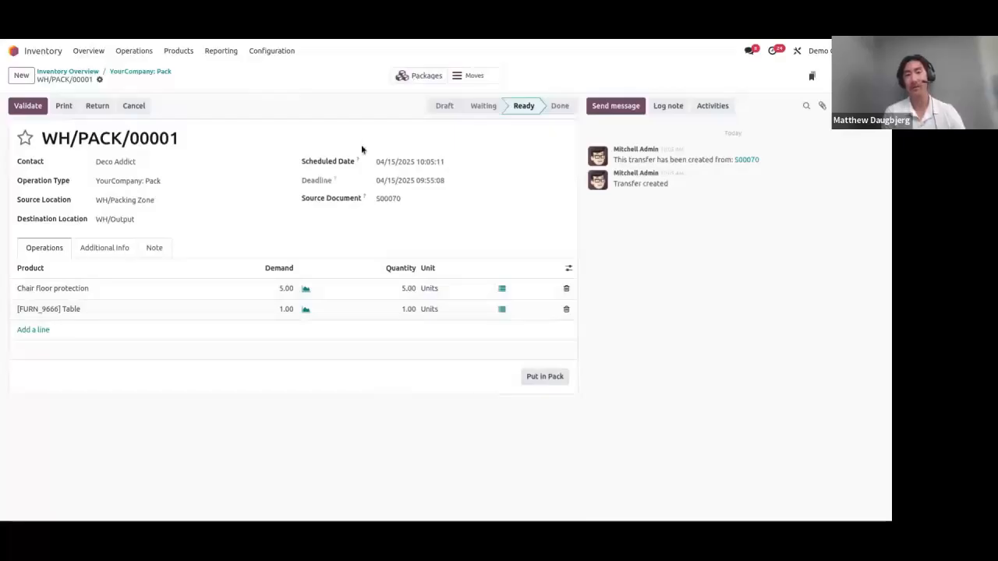
Open the pack transfer's new package, set its package type to Pallet and save it.
{"action": "left_click", "coordinate": [411, 81]}
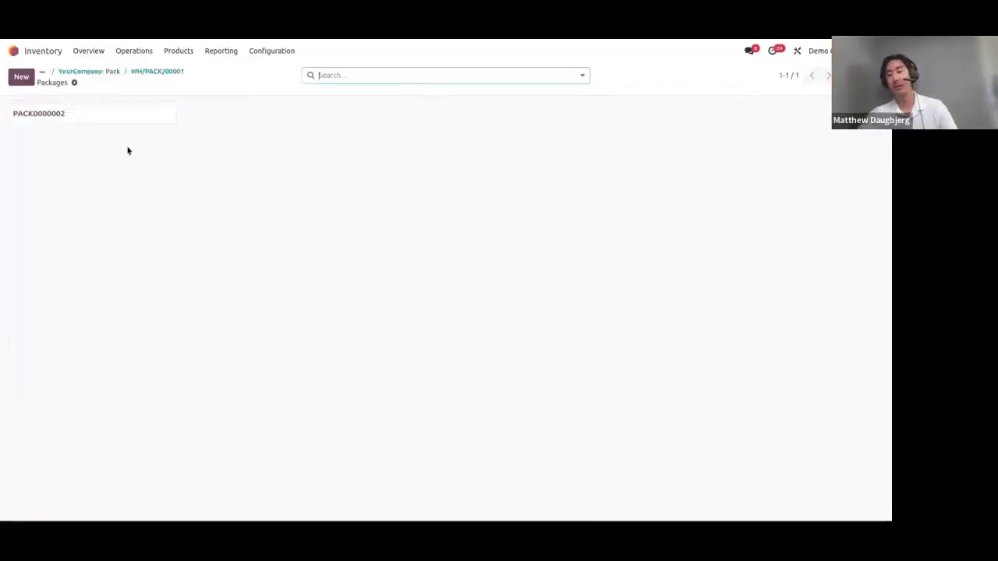
{"action": "left_click", "coordinate": [87, 115]}
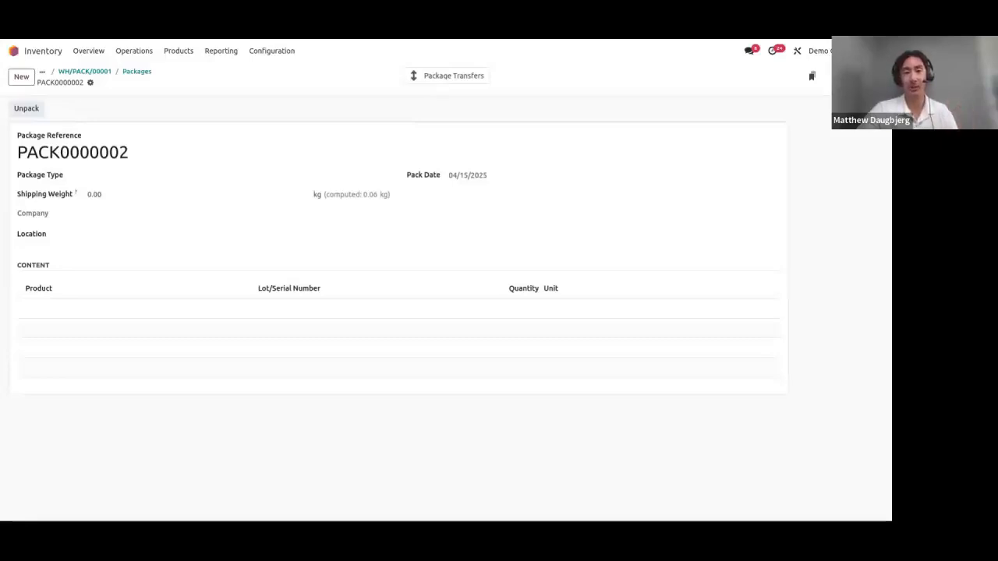
{"action": "left_click", "coordinate": [132, 176]}
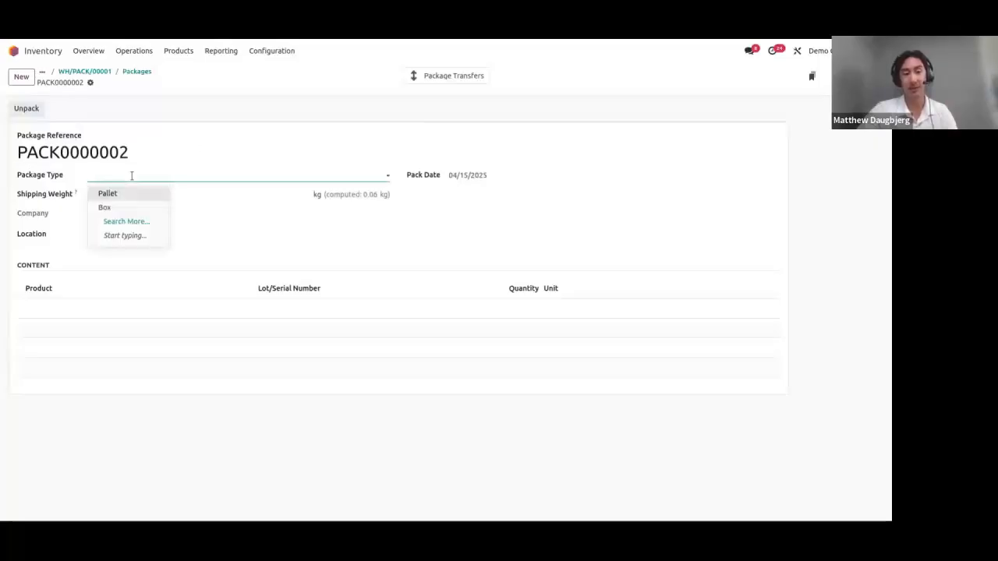
{"action": "left_click", "coordinate": [102, 195]}
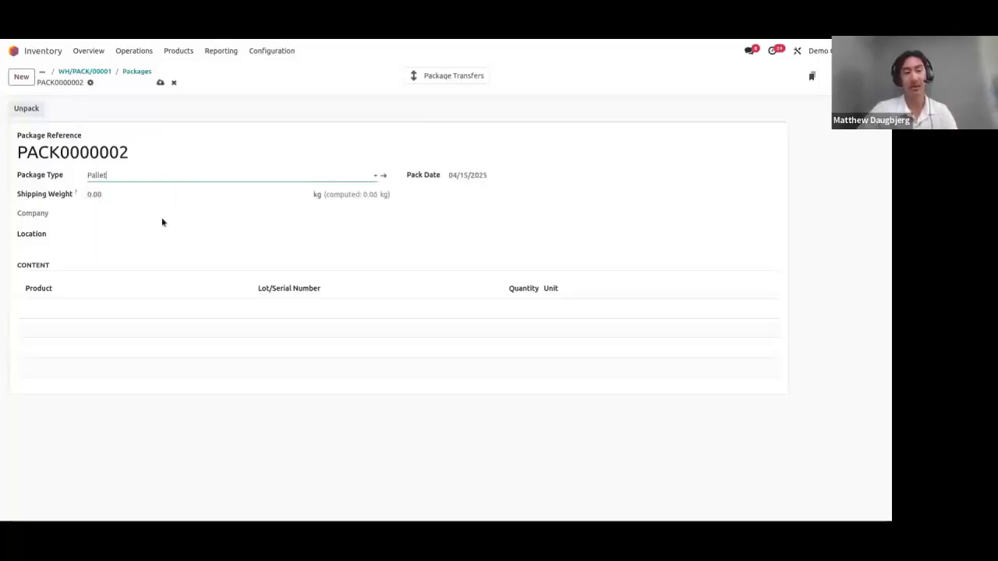
{"action": "left_click", "coordinate": [160, 84]}
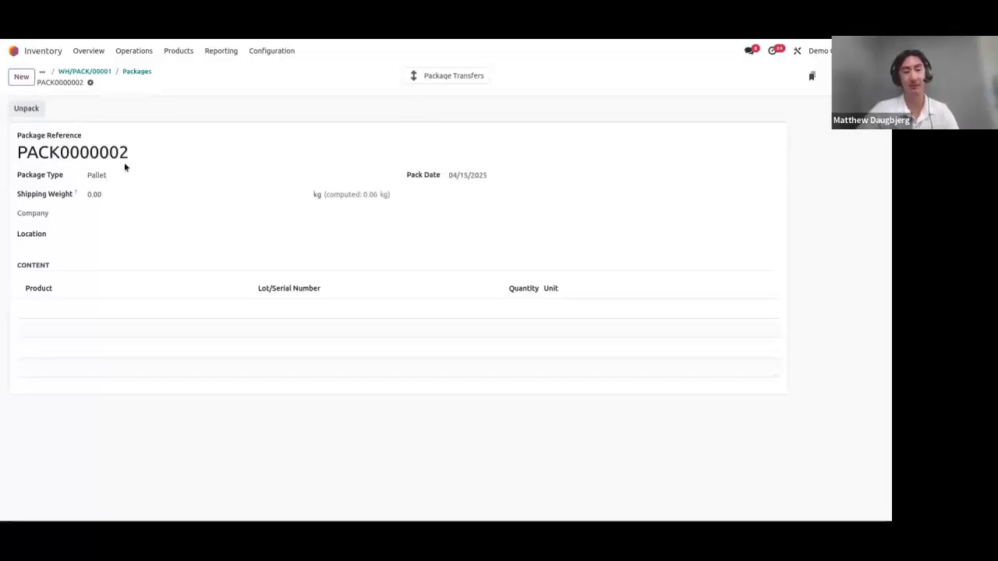
Return to the Deco Addict pack transfer and validate it.
{"action": "left_click", "coordinate": [136, 72]}
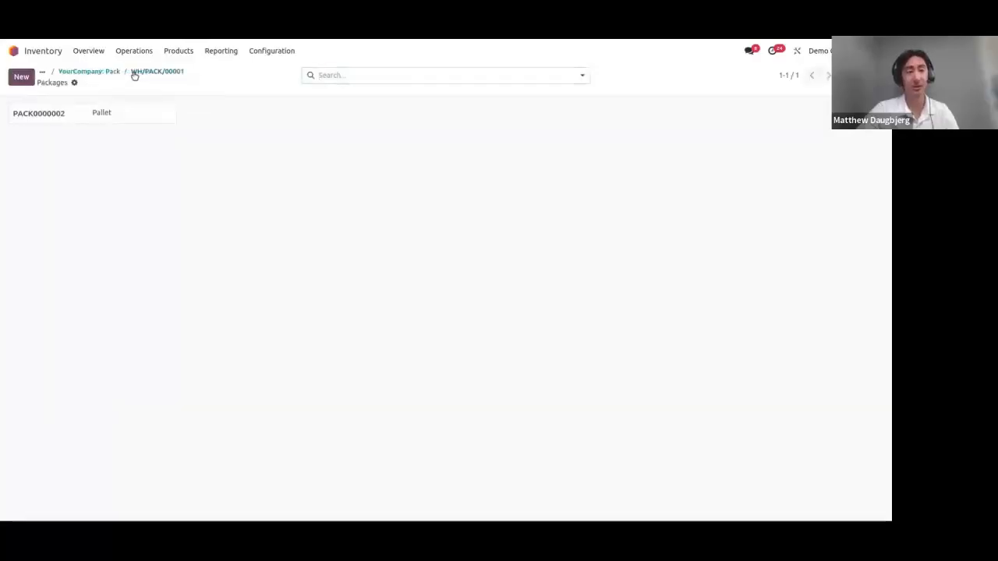
{"action": "left_click", "coordinate": [134, 73]}
{"action": "left_click", "coordinate": [23, 106]}
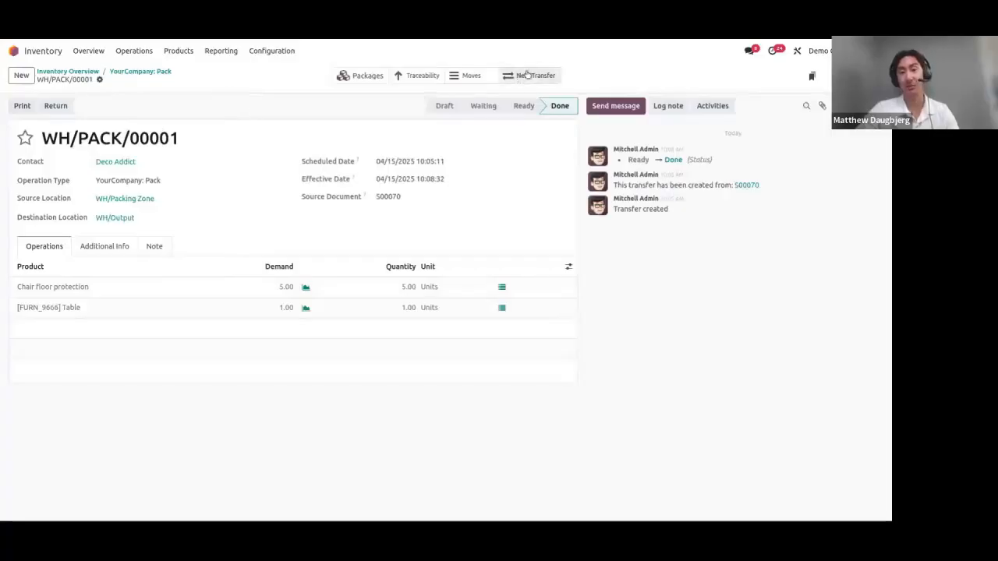
Check the package's location and contents from the validated pack transfer and return to the transfer.
{"action": "left_click", "coordinate": [360, 76]}
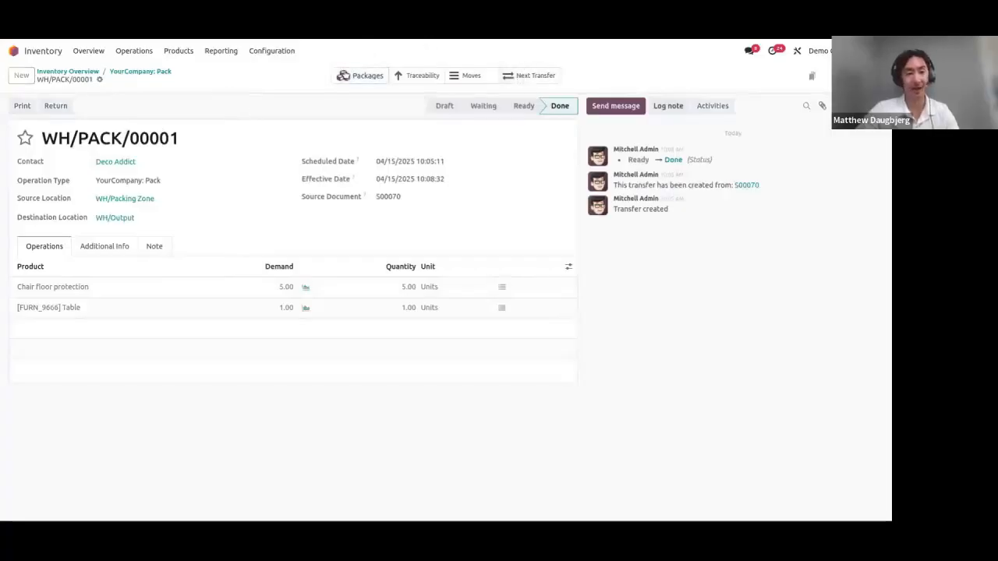
{"action": "left_click", "coordinate": [108, 115]}
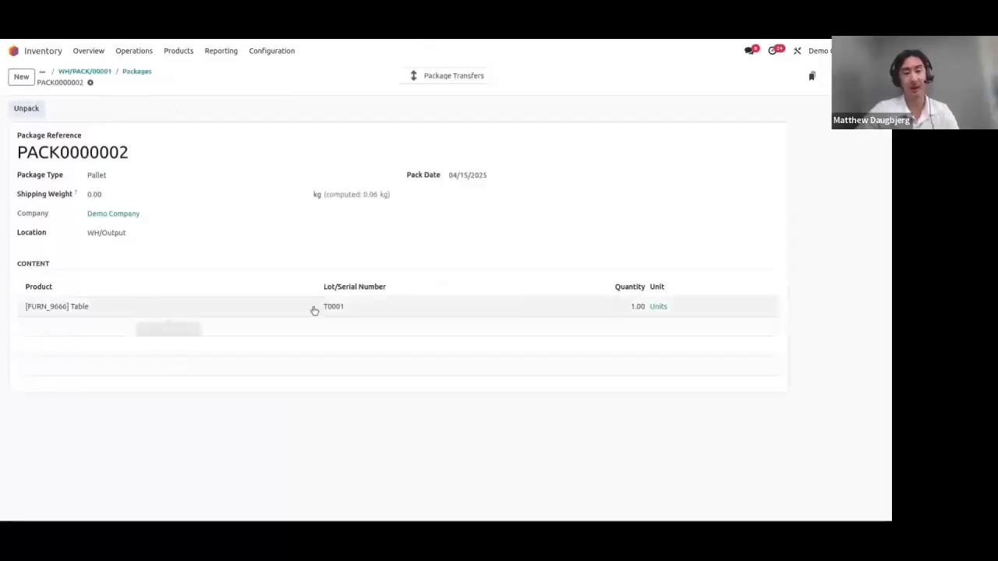
{"action": "left_click", "coordinate": [131, 77]}
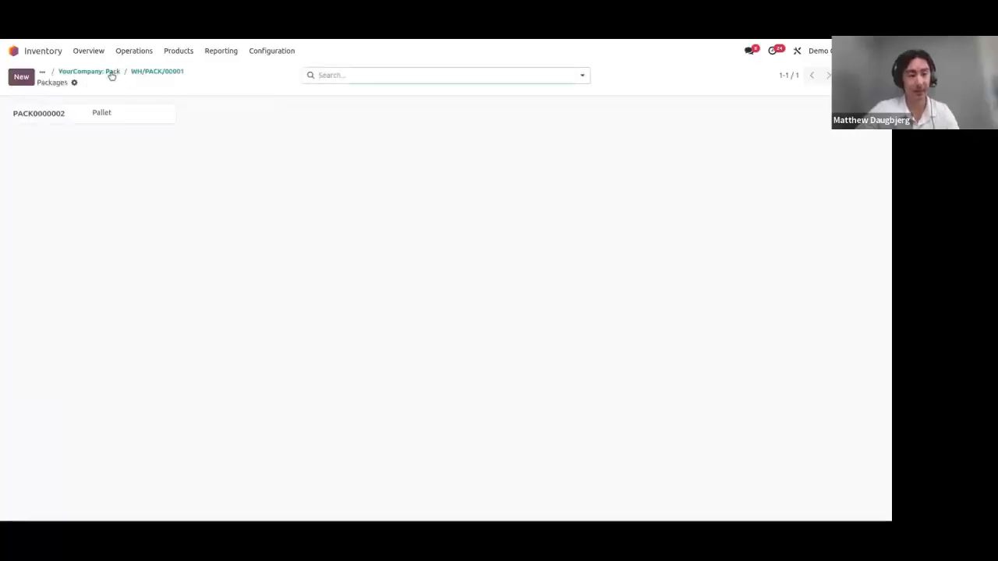
{"action": "left_click", "coordinate": [162, 74]}
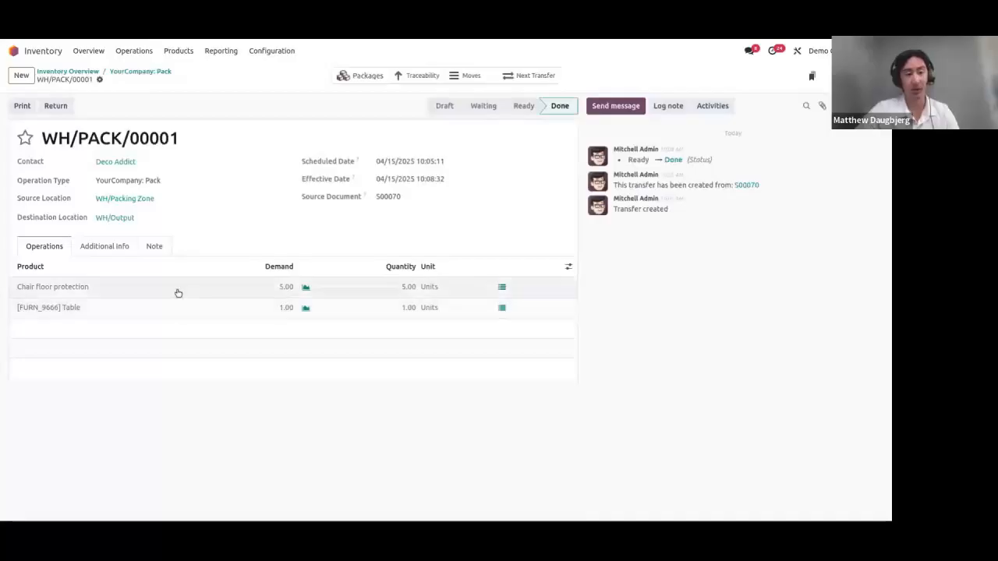
Reopen the transfer's package and open the [FURN_9666] Table product record from its contents.
{"action": "triple_click", "coordinate": [72, 294]}
{"action": "left_click", "coordinate": [117, 294]}
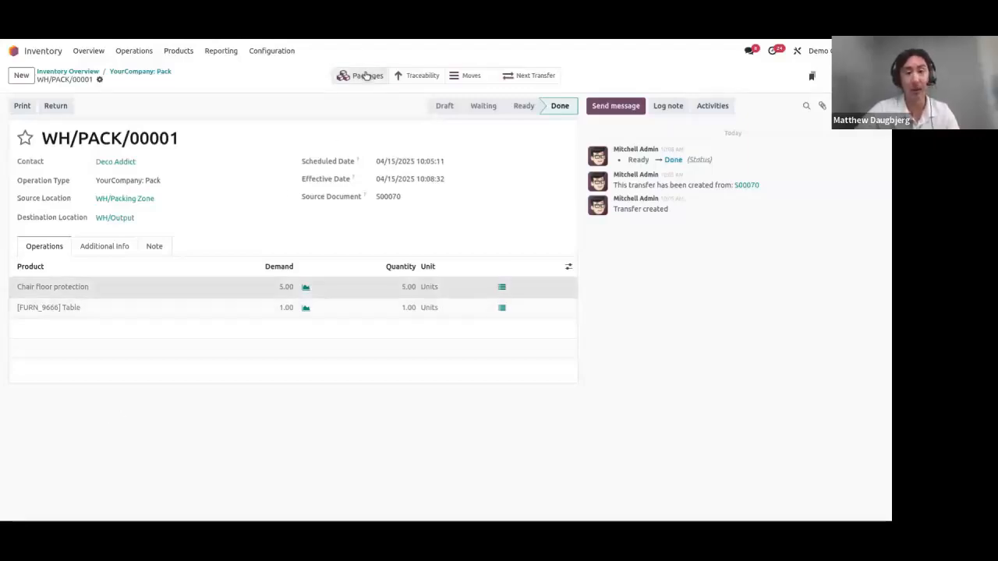
{"action": "left_click", "coordinate": [365, 75]}
{"action": "left_click", "coordinate": [76, 117]}
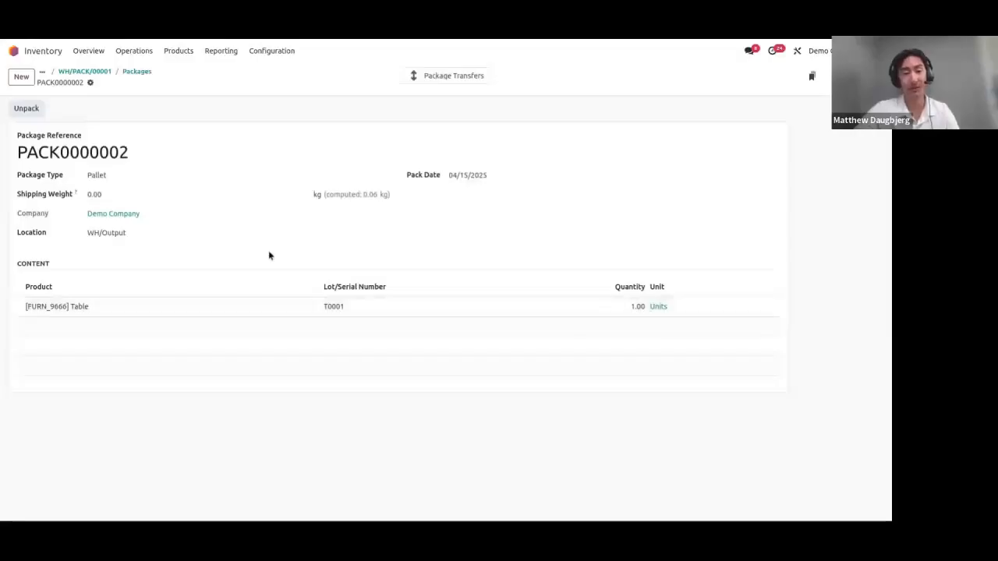
{"action": "left_click", "coordinate": [118, 307]}
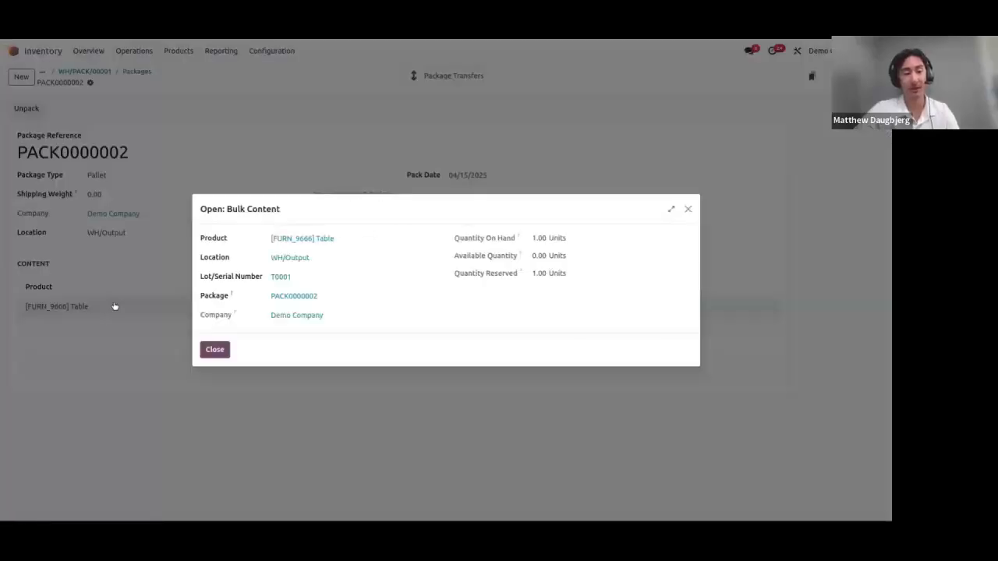
{"action": "left_click", "coordinate": [293, 244]}
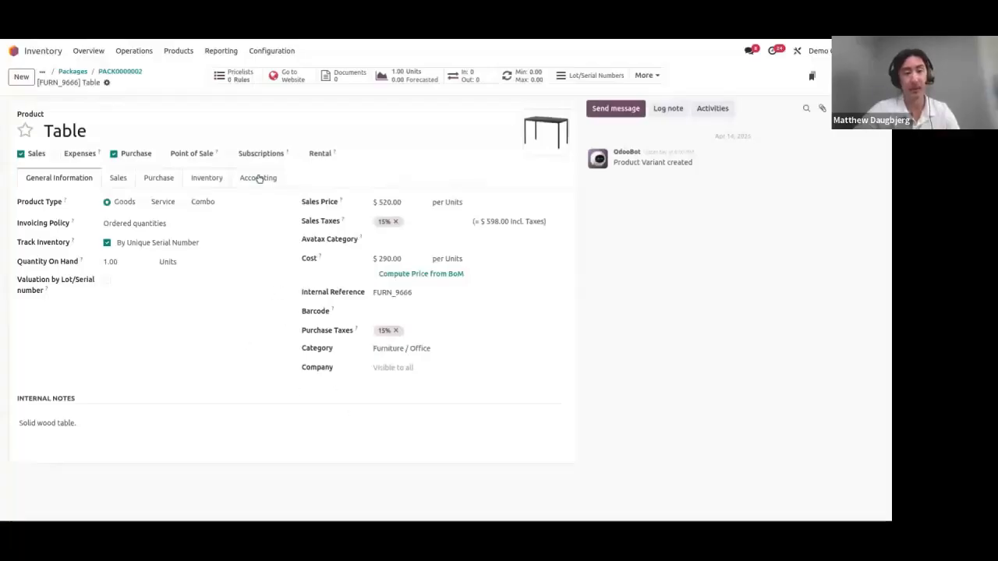
Check the Table's forecasted report and its on-hand stock by location and package, and return to the product record.
{"action": "left_click", "coordinate": [403, 78]}
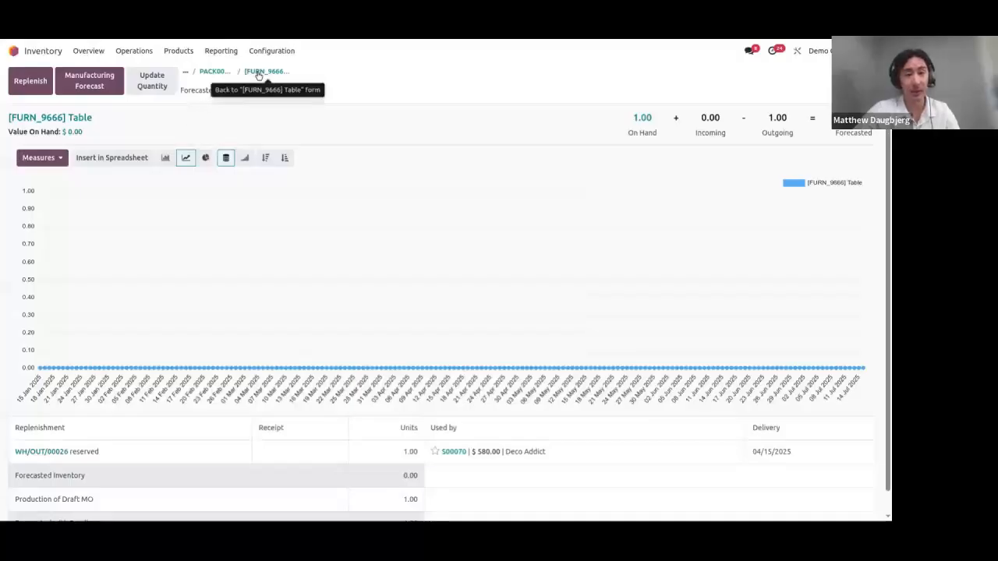
{"action": "left_click", "coordinate": [154, 84]}
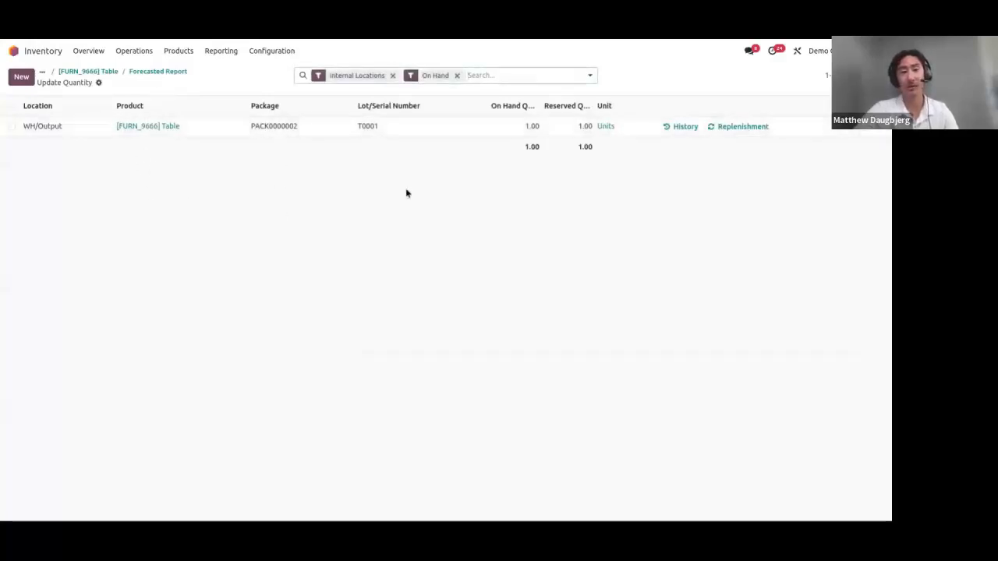
{"action": "left_click", "coordinate": [156, 73]}
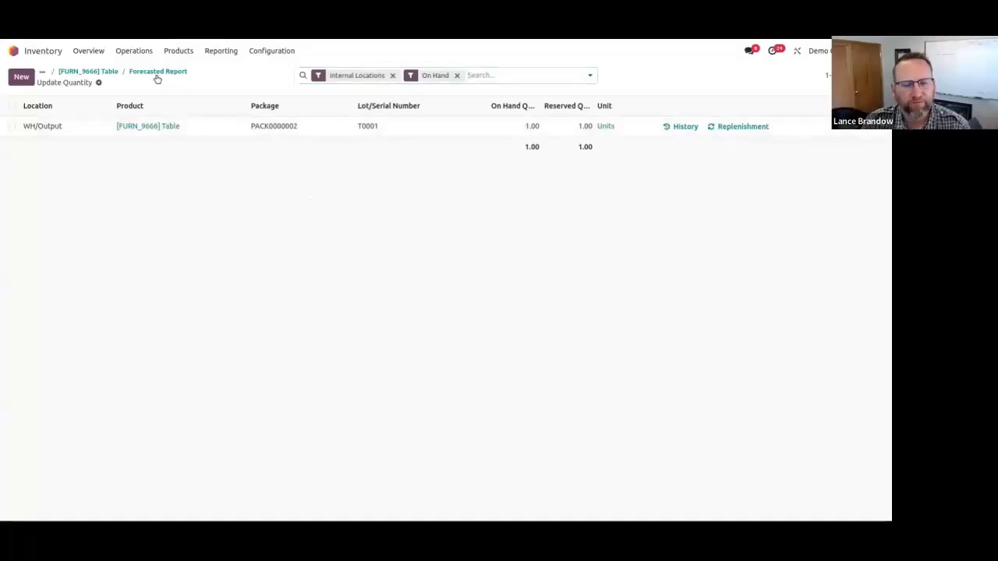
{"action": "left_click", "coordinate": [264, 71]}
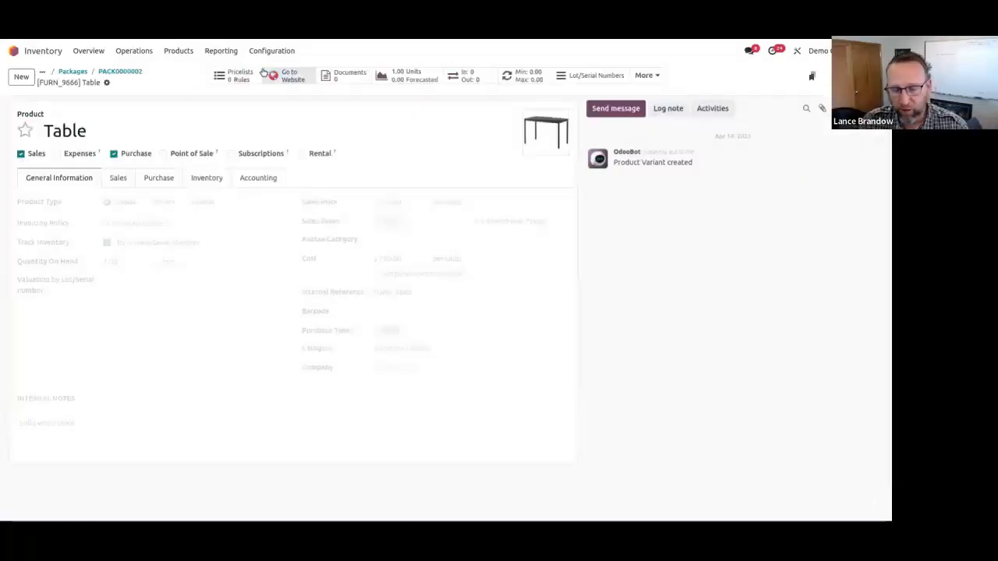
Leave the Table product for the pack transfer, then check the Odoo version in the About section of the general settings.
{"action": "left_click", "coordinate": [129, 71]}
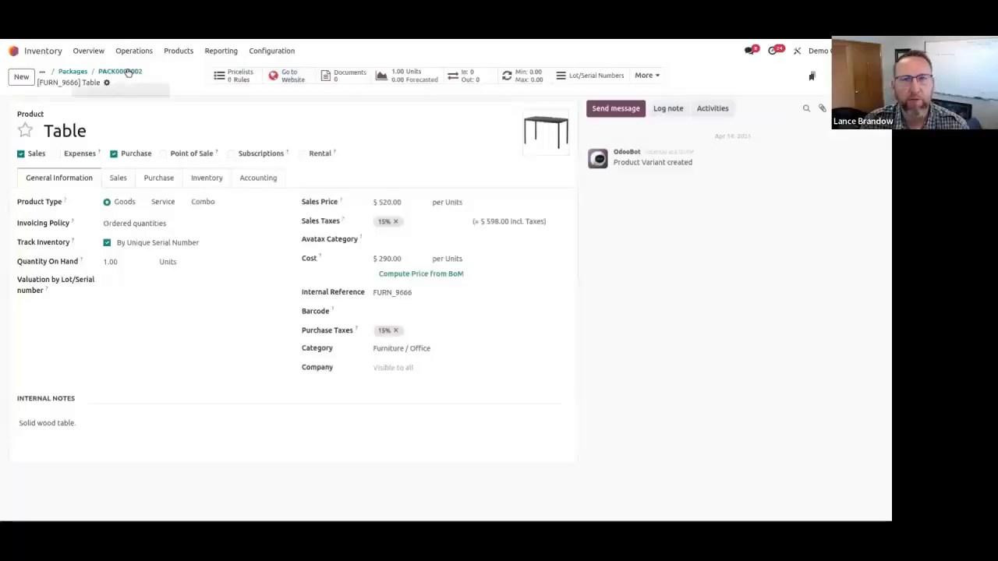
{"action": "left_click", "coordinate": [87, 72]}
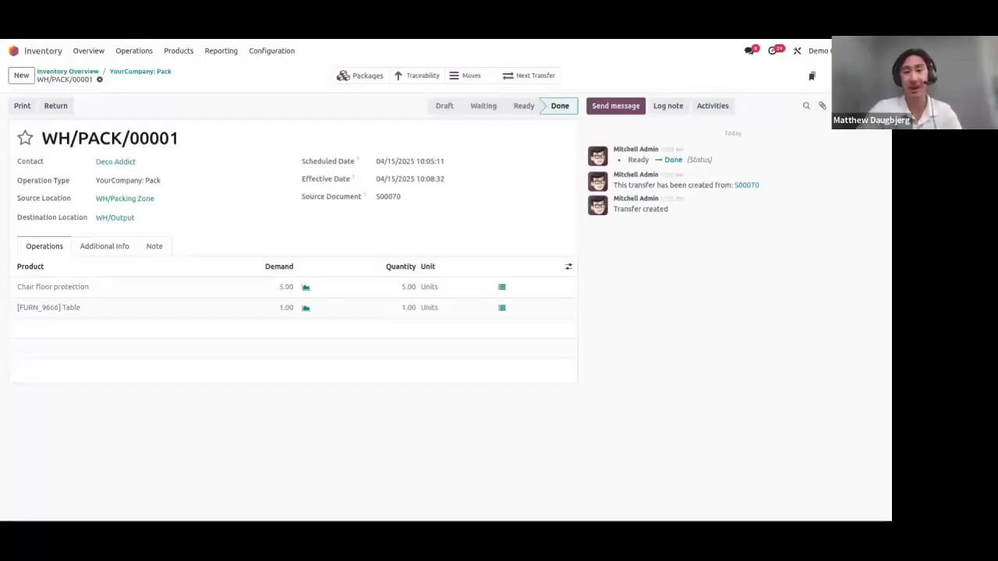
{"action": "left_click", "coordinate": [16, 52]}
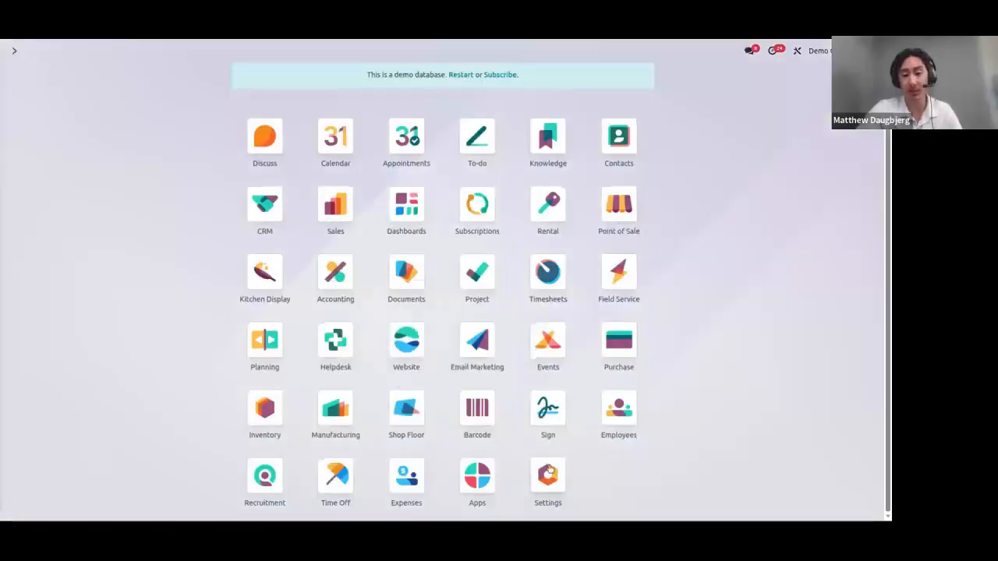
{"action": "left_click", "coordinate": [550, 469]}
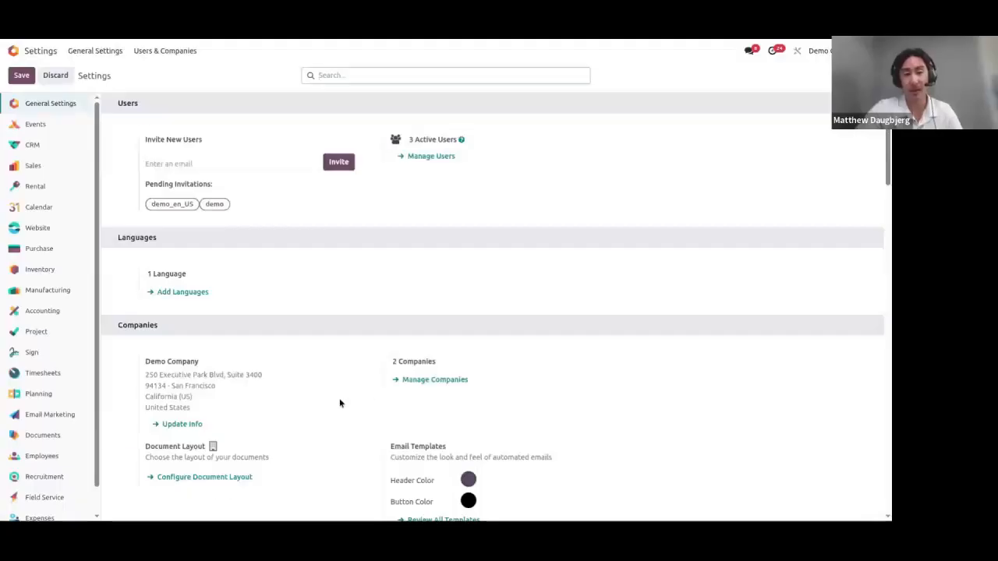
{"action": "scroll", "coordinate": [339, 401], "scroll_direction": "down", "scroll_amount": 20}
{"action": "scroll", "coordinate": [334, 404], "scroll_direction": "down", "scroll_amount": 2}
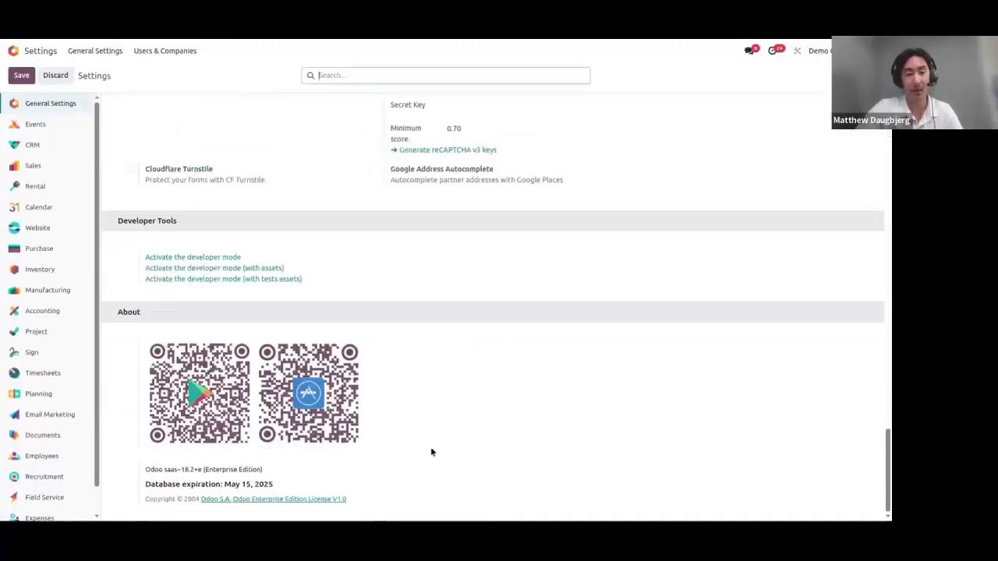
{"action": "scroll", "coordinate": [364, 305], "scroll_direction": "up", "scroll_amount": 3}
{"action": "scroll", "coordinate": [365, 304], "scroll_direction": "down", "scroll_amount": 3}
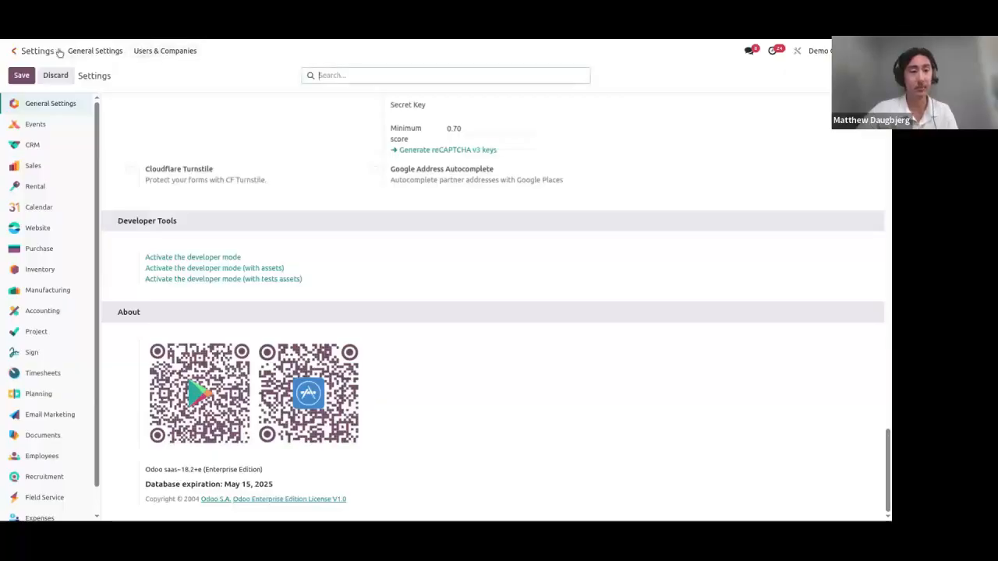
Return to Inventory, look through the full list of delivery orders, and open the waiting Gemini Furniture delivery for the Large Desk.
{"action": "left_click", "coordinate": [13, 51]}
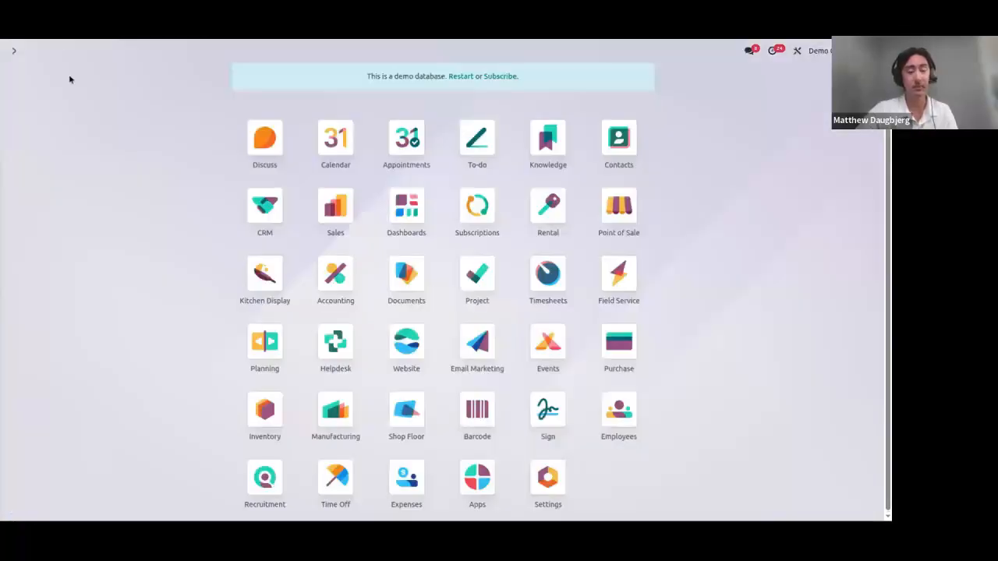
{"action": "left_click", "coordinate": [269, 400]}
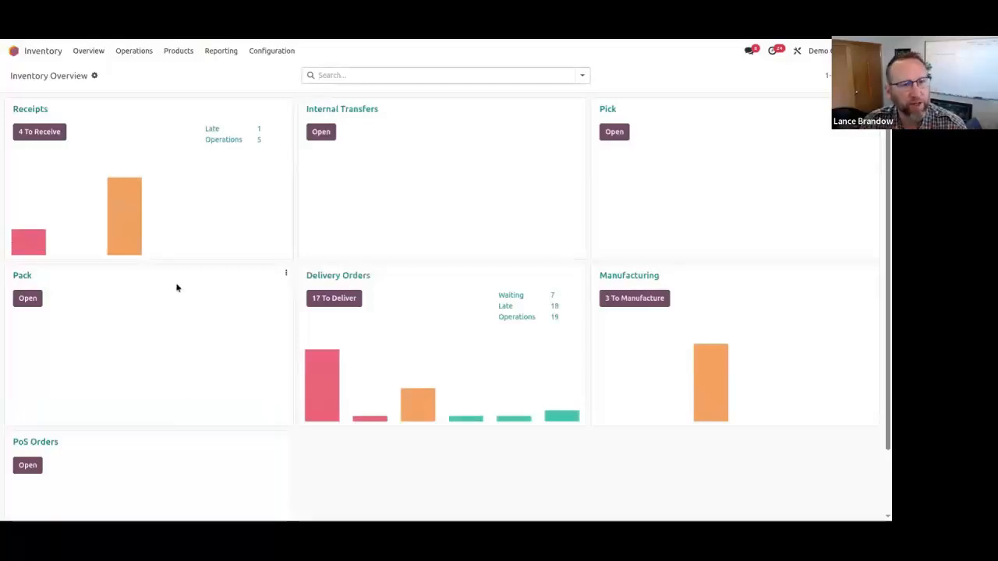
{"action": "left_click", "coordinate": [322, 275]}
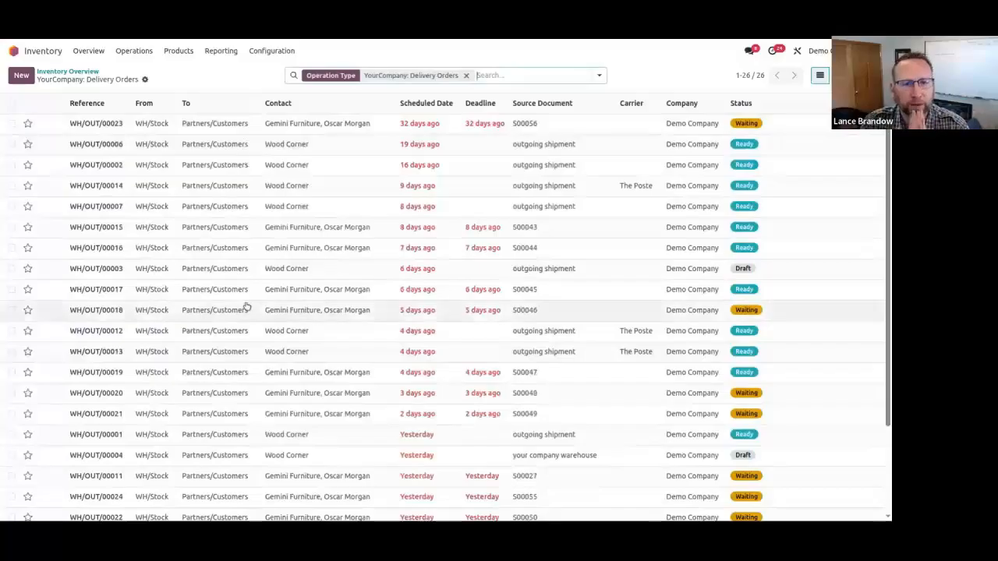
{"action": "scroll", "coordinate": [245, 306], "scroll_direction": "down", "scroll_amount": 3}
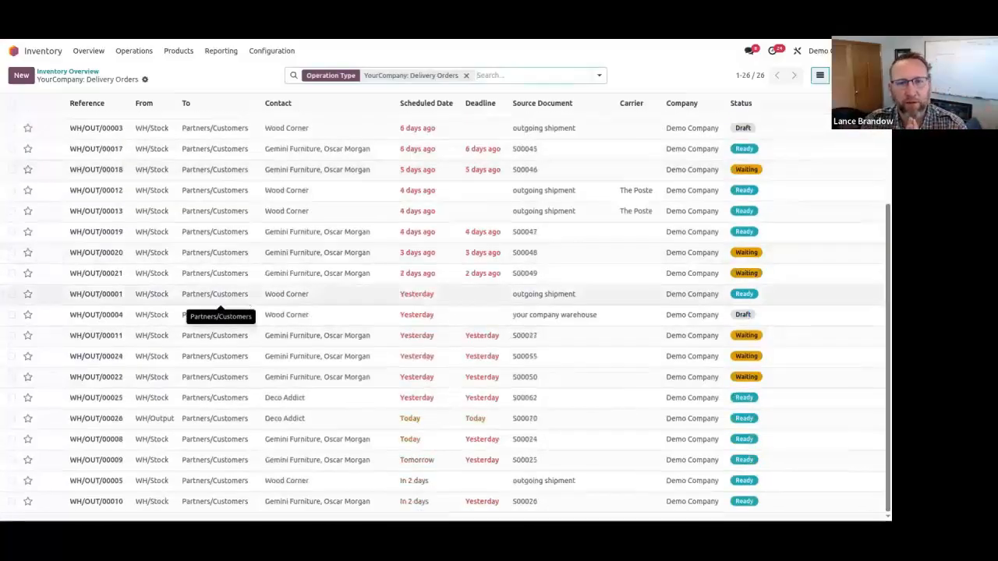
{"action": "scroll", "coordinate": [251, 421], "scroll_direction": "up", "scroll_amount": 3}
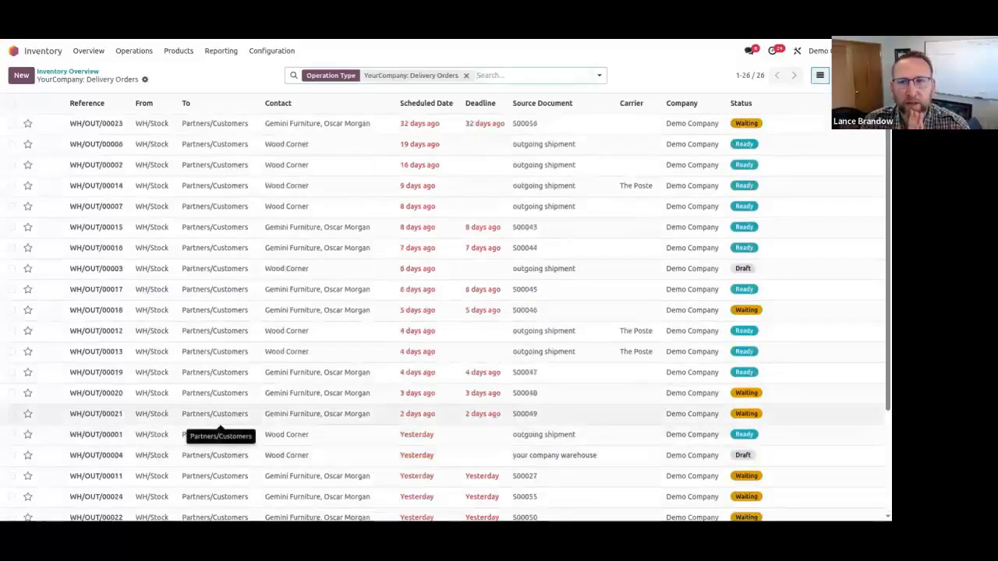
{"action": "scroll", "coordinate": [220, 424], "scroll_direction": "down", "scroll_amount": 3}
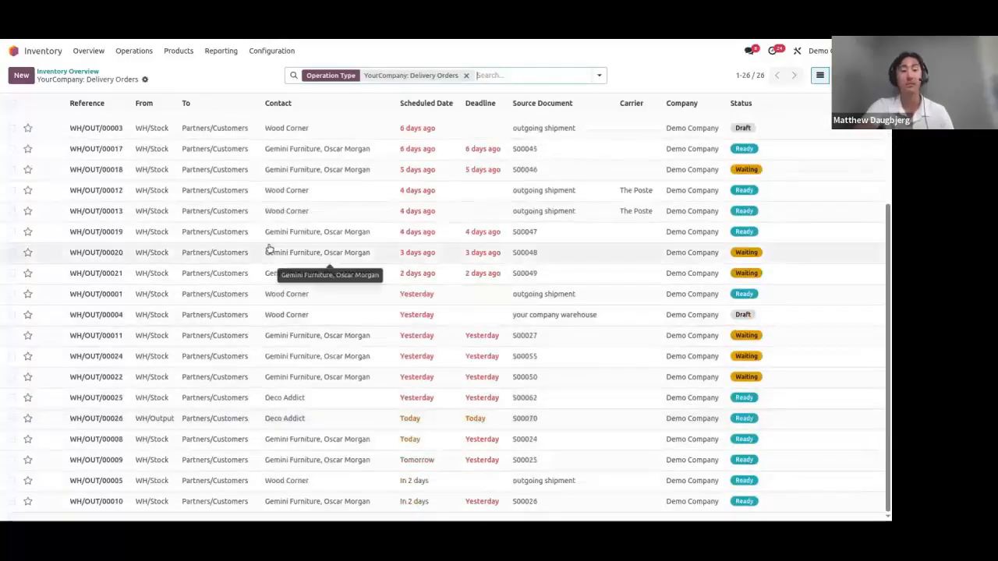
{"action": "scroll", "coordinate": [327, 263], "scroll_direction": "up", "scroll_amount": 3}
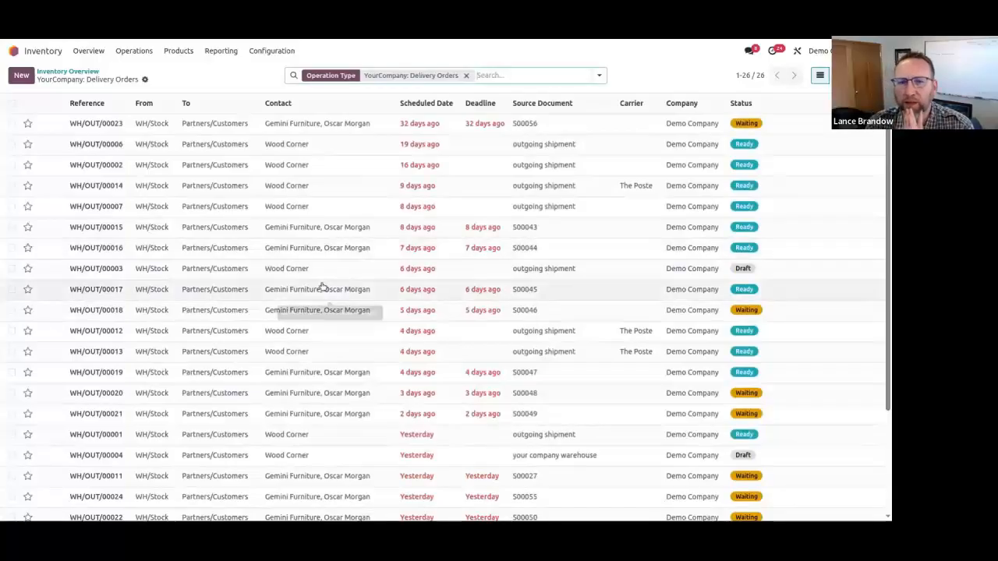
{"action": "scroll", "coordinate": [374, 249], "scroll_direction": "down", "scroll_amount": 3}
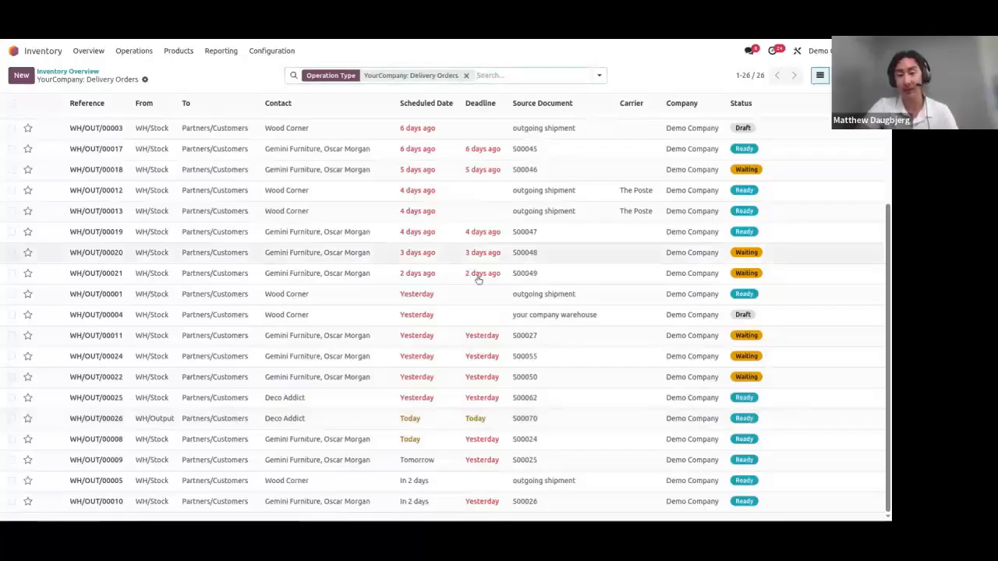
{"action": "left_click", "coordinate": [363, 378]}
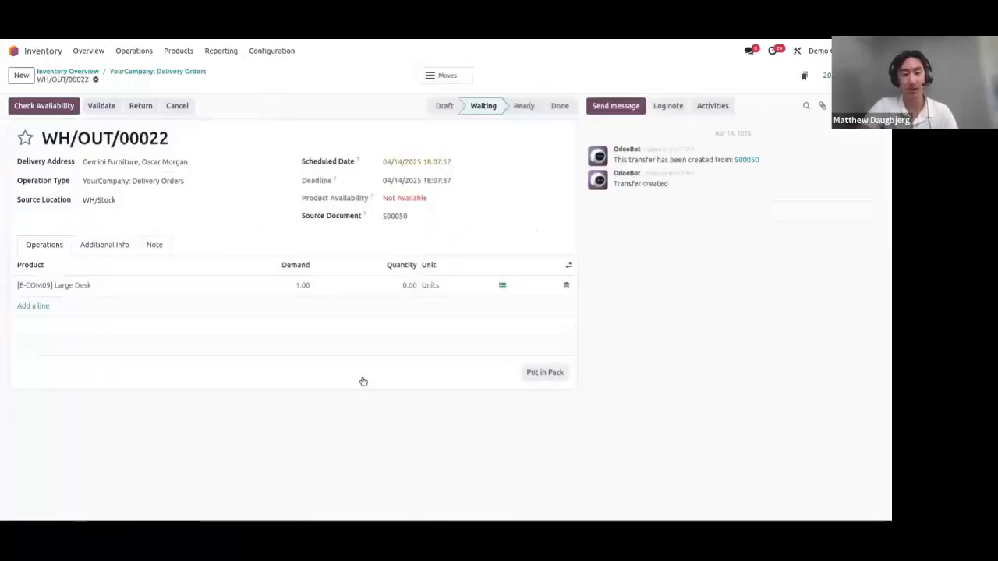
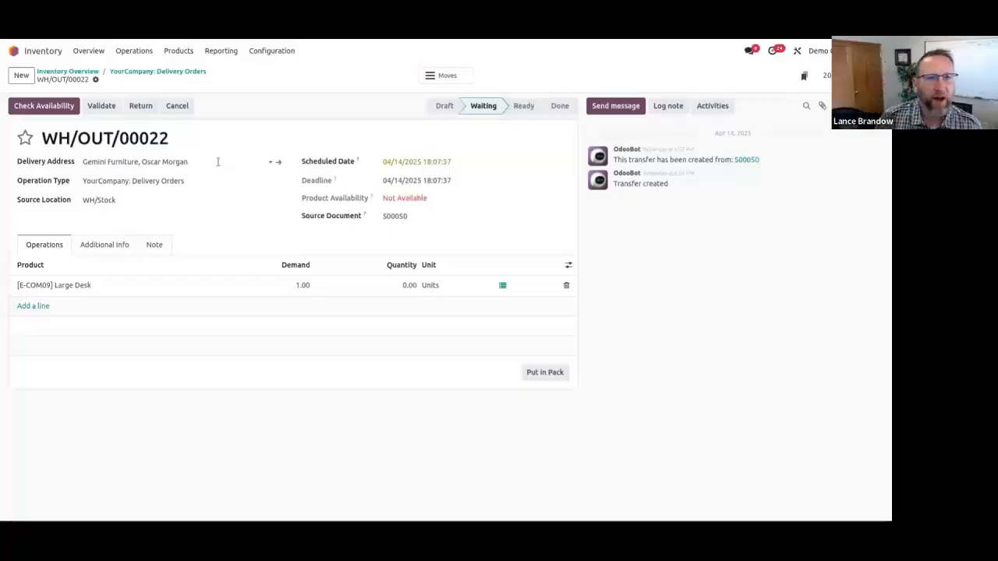
Go back to the delivery orders list and open the Deco Addict delivery scheduled for today from WH/Output.
{"action": "left_click", "coordinate": [160, 72]}
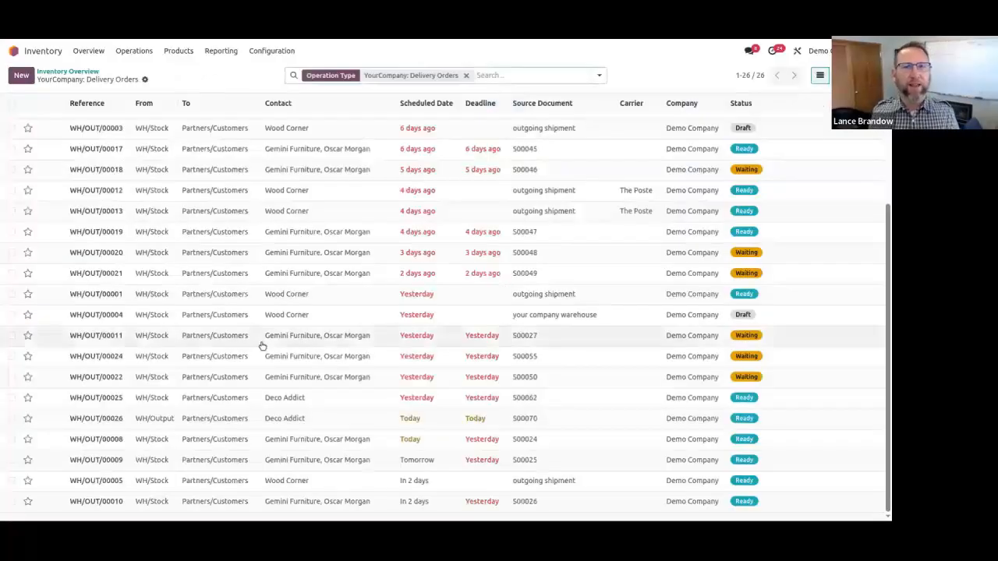
{"action": "scroll", "coordinate": [263, 346], "scroll_direction": "down", "scroll_amount": 1}
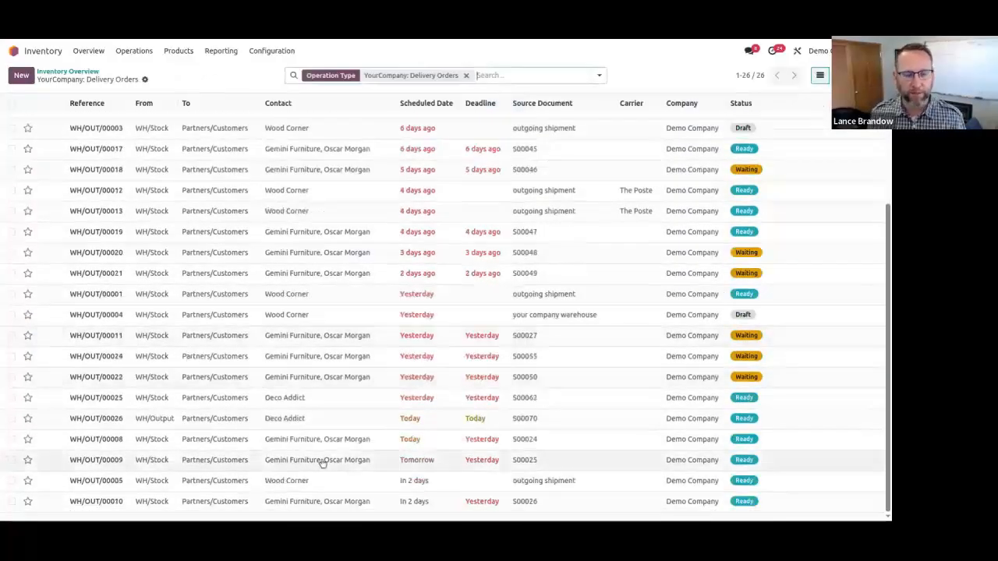
{"action": "left_click", "coordinate": [315, 421]}
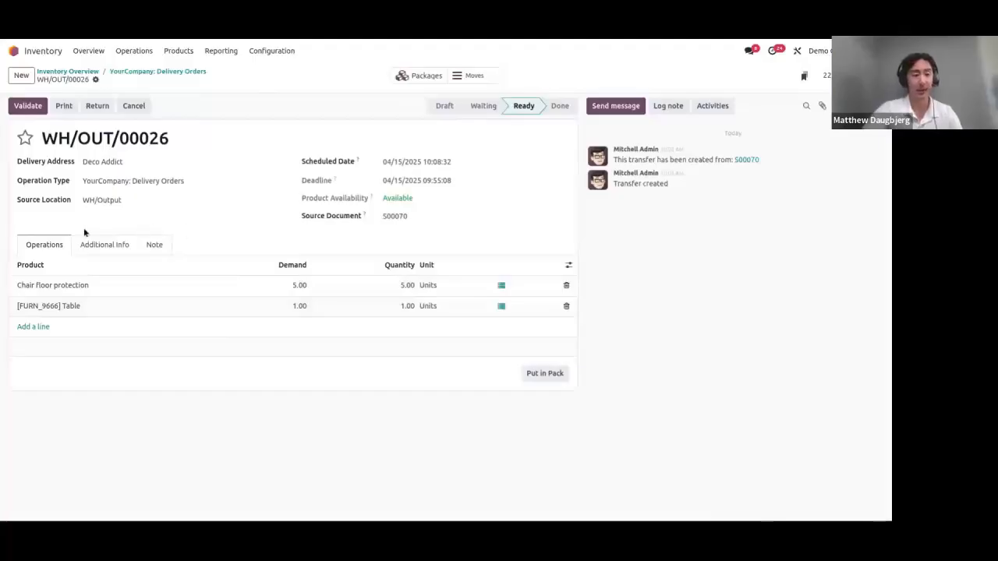
Validate the Deco Addict delivery with SMS confirmation and highlight the shipment message in its log.
{"action": "left_click", "coordinate": [23, 107]}
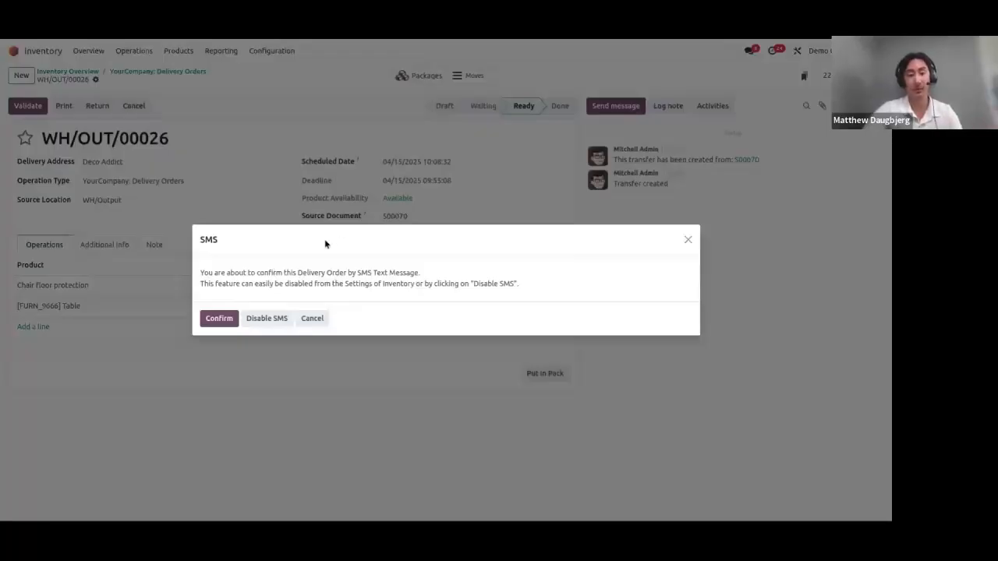
{"action": "left_click", "coordinate": [220, 318]}
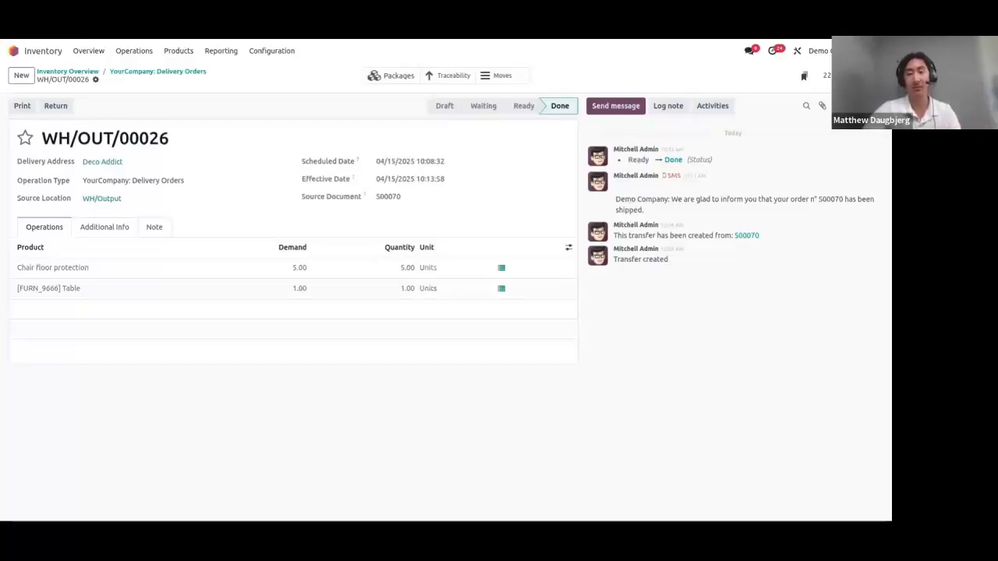
{"action": "triple_click", "coordinate": [690, 201]}
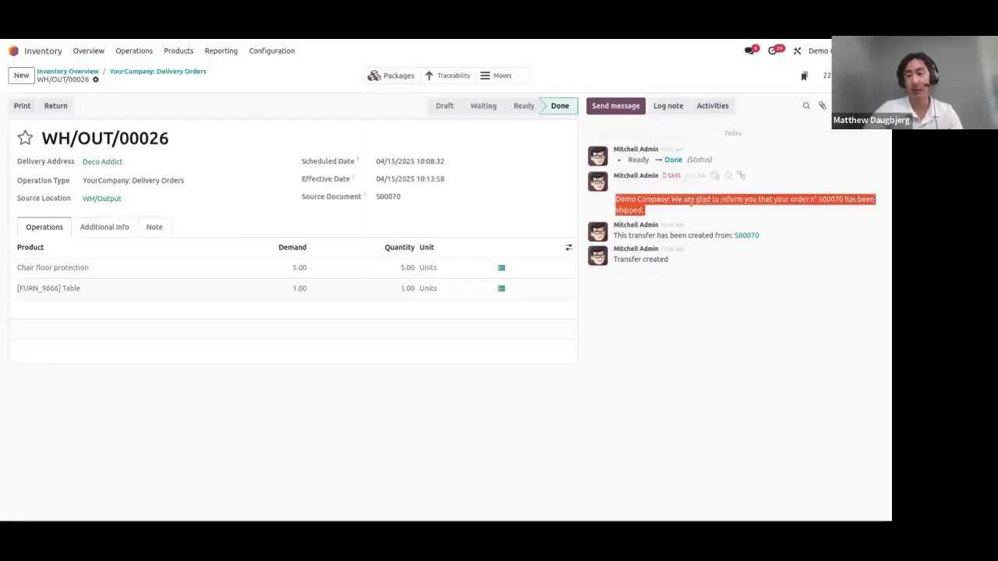
{"action": "left_click", "coordinate": [690, 201]}
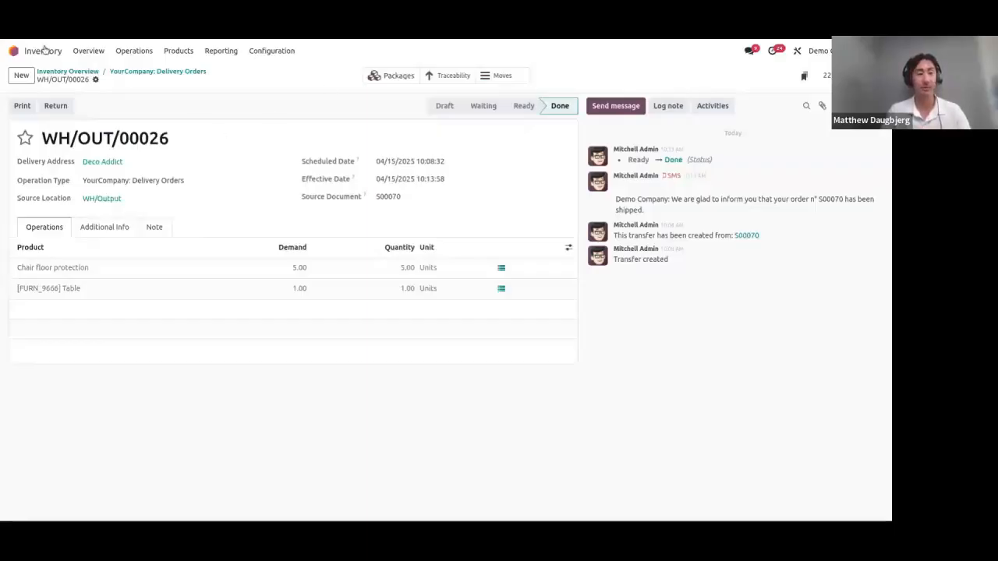
Show the shipping connectors in the Inventory category of the Apps catalogue.
{"action": "left_click", "coordinate": [29, 48]}
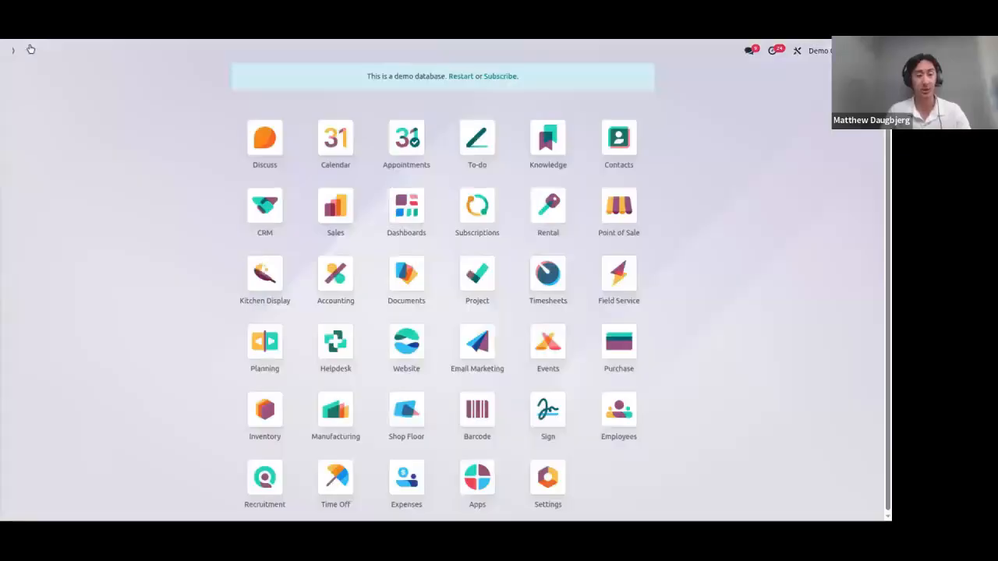
{"action": "left_click", "coordinate": [468, 482]}
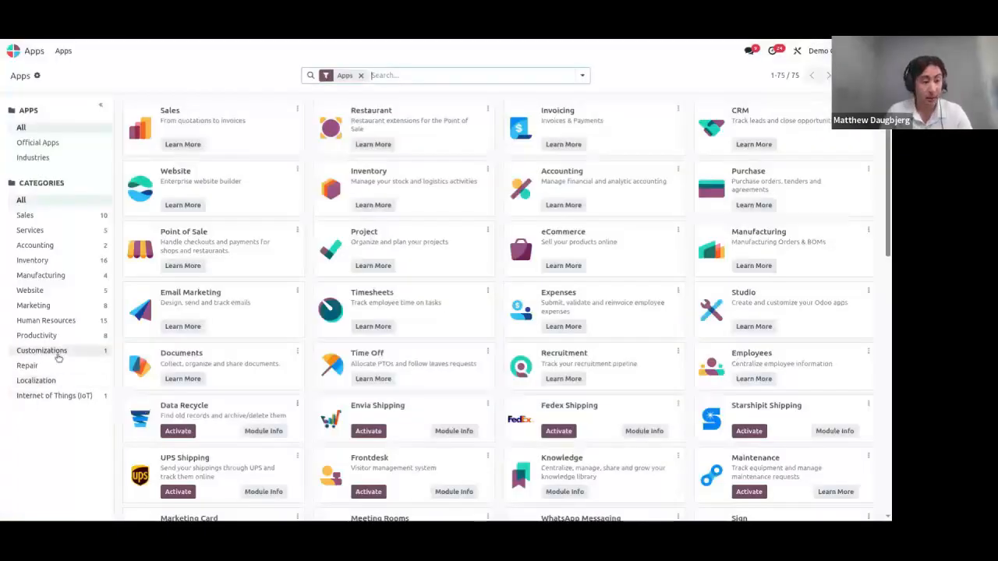
{"action": "left_click", "coordinate": [36, 260]}
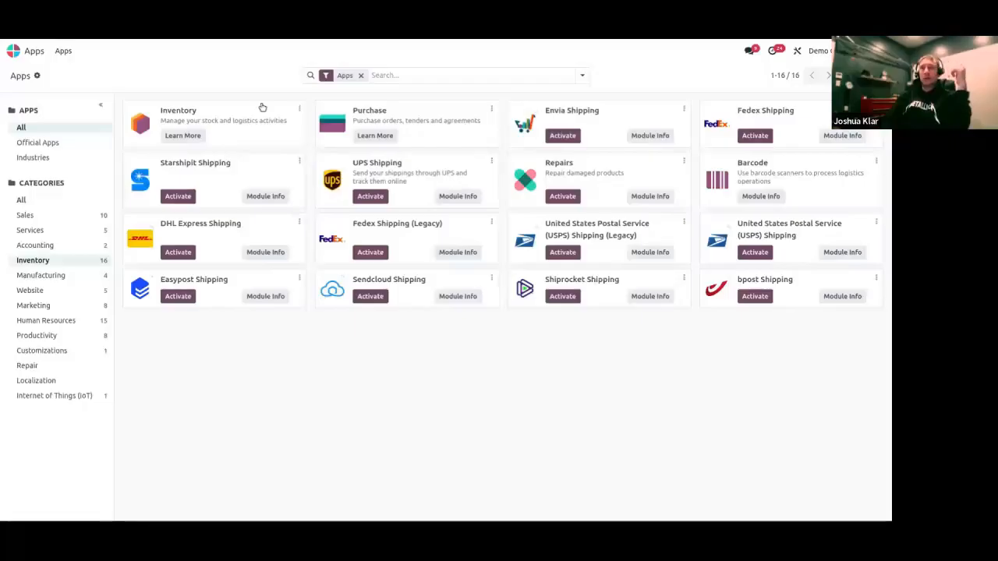
List the ready delivery orders in Inventory, select the first two Wood Corner deliveries, and review the available bulk actions.
{"action": "left_click", "coordinate": [16, 51]}
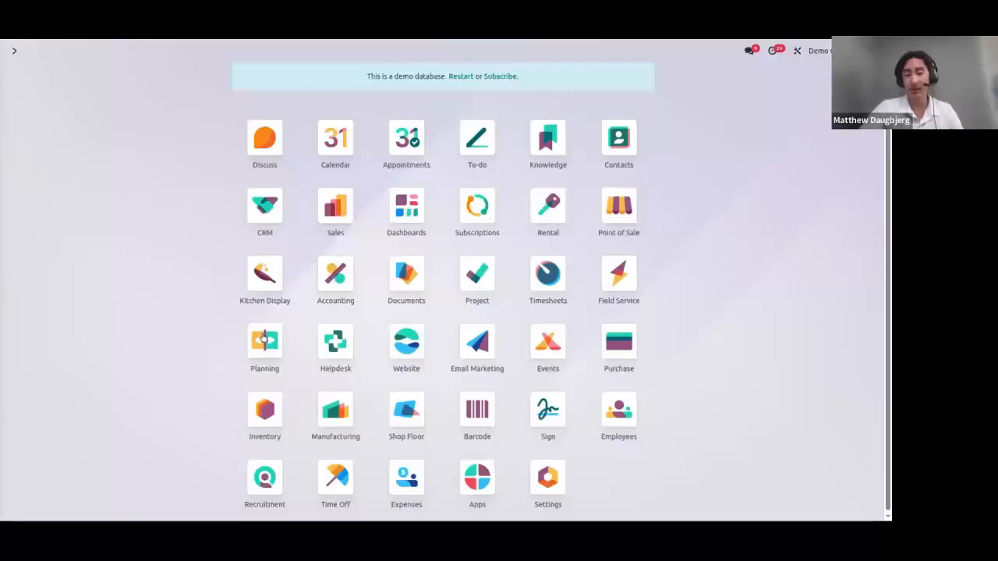
{"action": "left_click", "coordinate": [266, 407]}
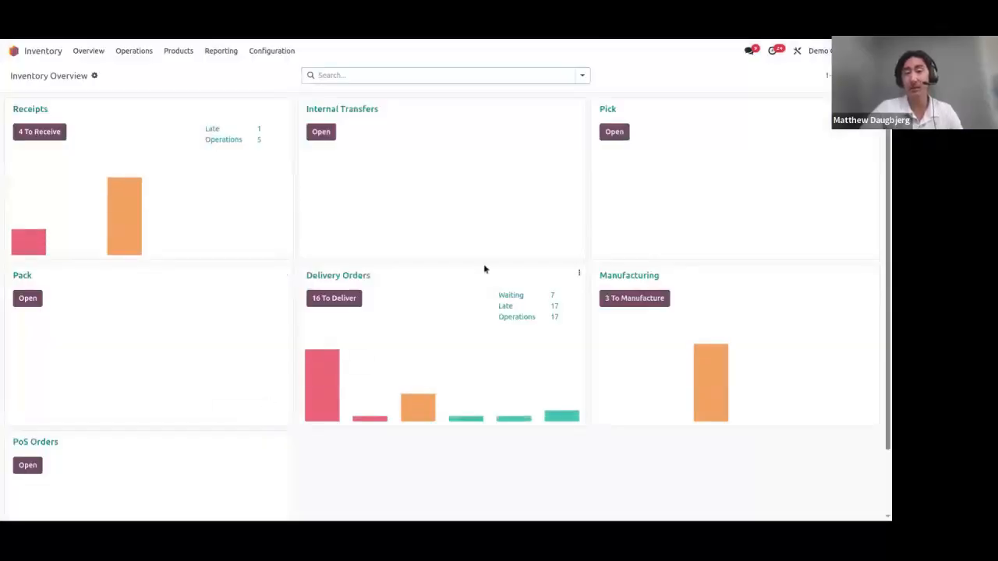
{"action": "left_click", "coordinate": [350, 299]}
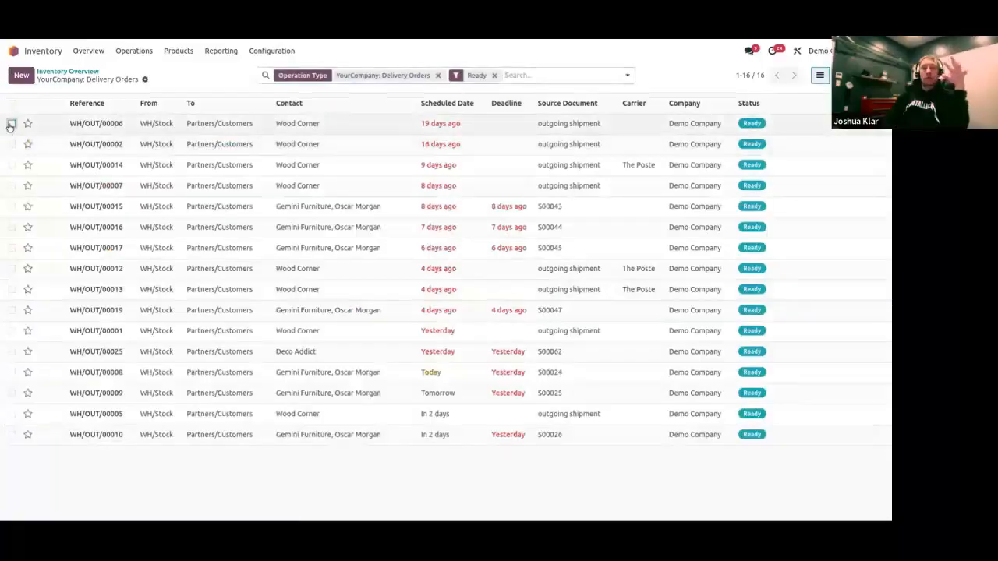
{"action": "left_click", "coordinate": [11, 124]}
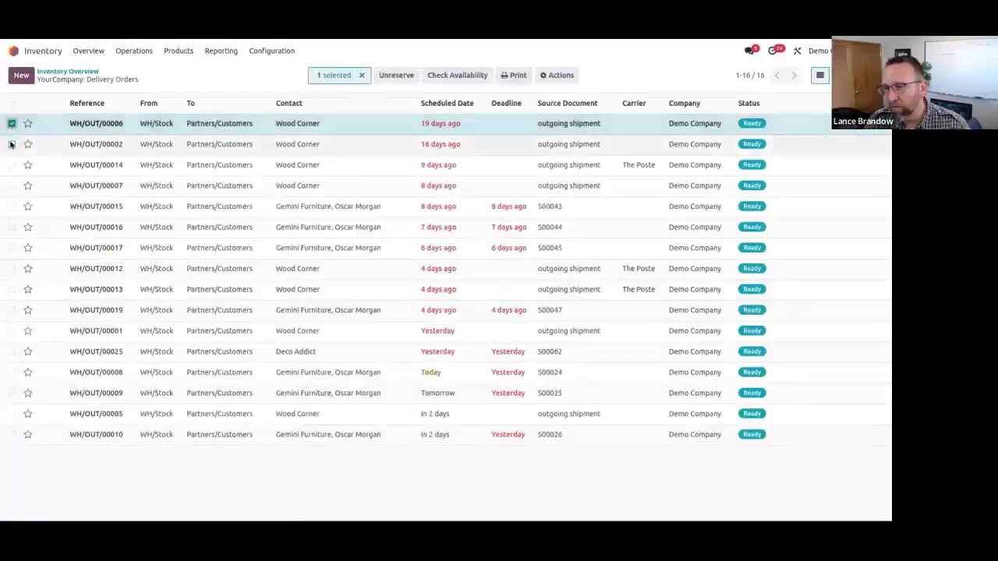
{"action": "left_click", "coordinate": [11, 144]}
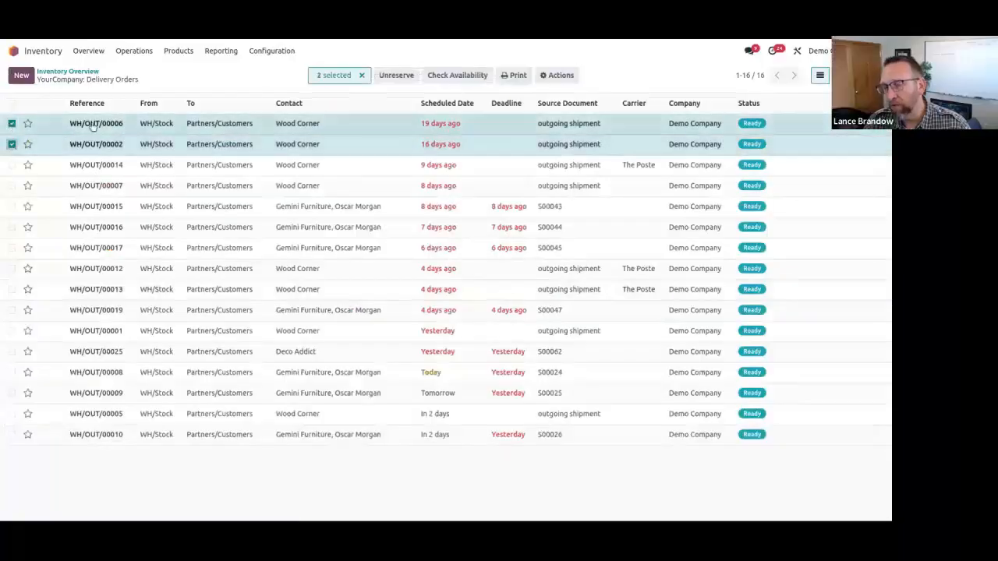
{"action": "left_click", "coordinate": [557, 78]}
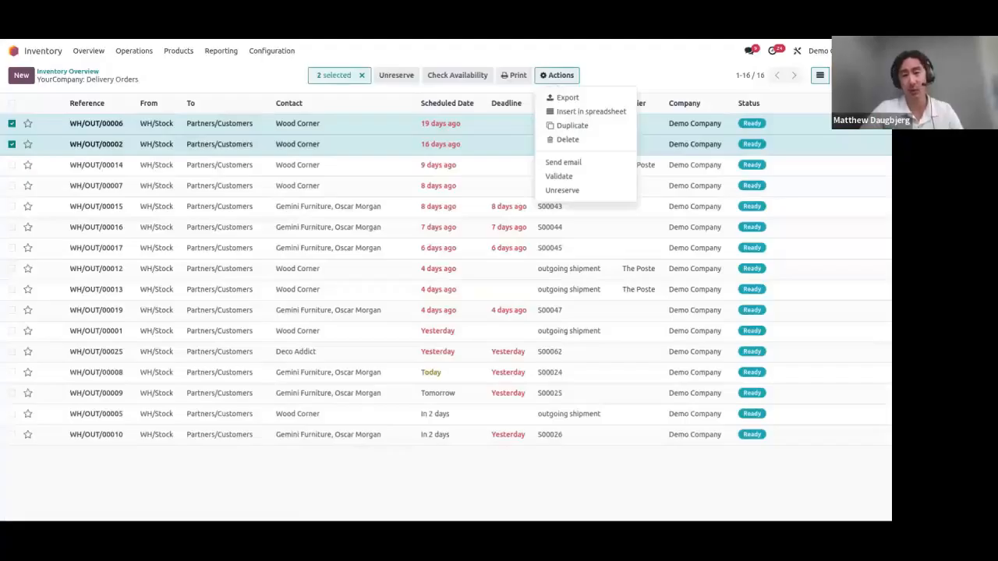
{"action": "left_click", "coordinate": [605, 72]}
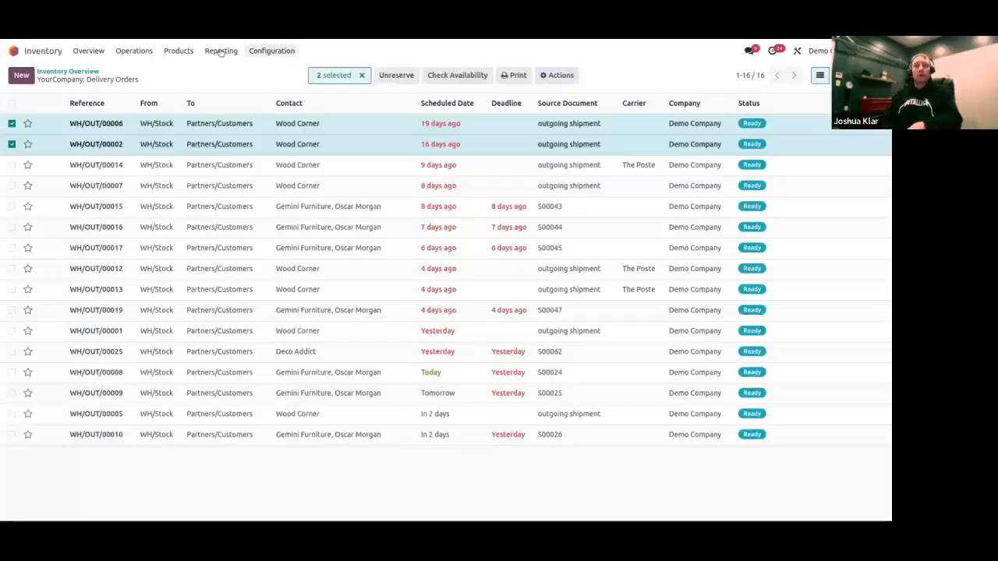
Open the Inventory settings and view the Barcode and Shipping options.
{"action": "left_click", "coordinate": [262, 56]}
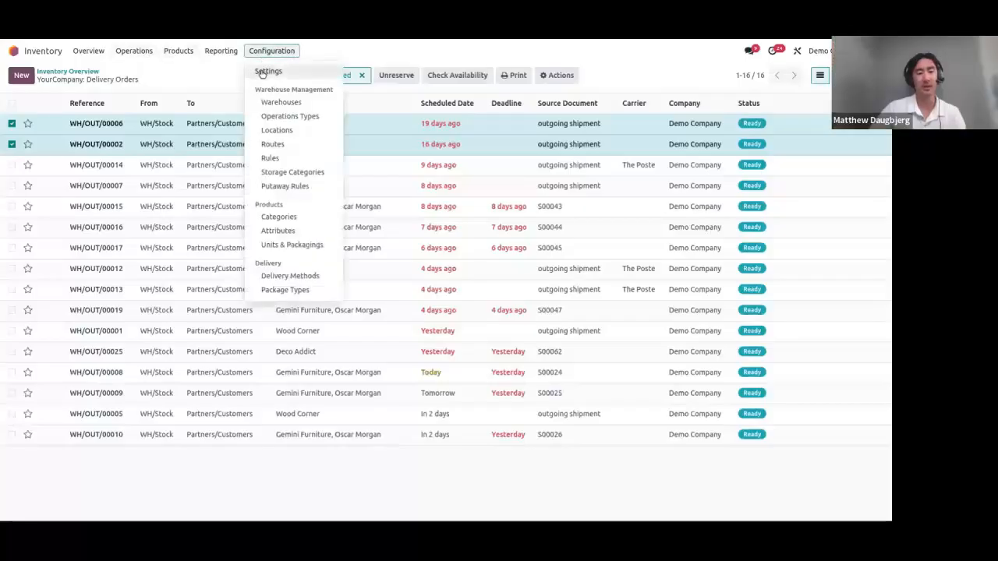
{"action": "left_click", "coordinate": [265, 71]}
{"action": "scroll", "coordinate": [318, 273], "scroll_direction": "down", "scroll_amount": 3}
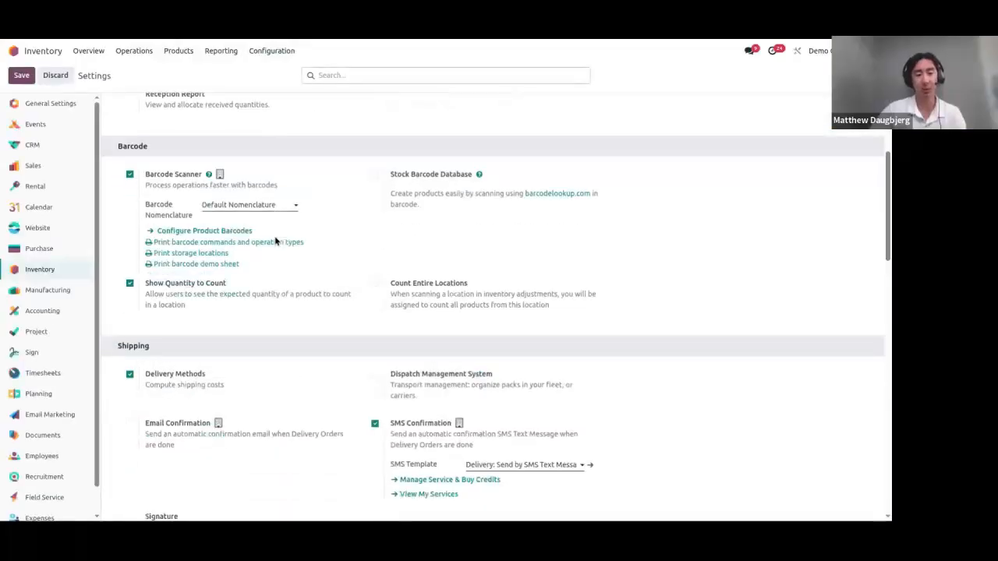
Review the remaining Inventory settings, enable Batch, Wave & Cluster Transfers under Operations, and save the settings.
{"action": "scroll", "coordinate": [318, 275], "scroll_direction": "down", "scroll_amount": 2}
{"action": "scroll", "coordinate": [319, 277], "scroll_direction": "down", "scroll_amount": 7}
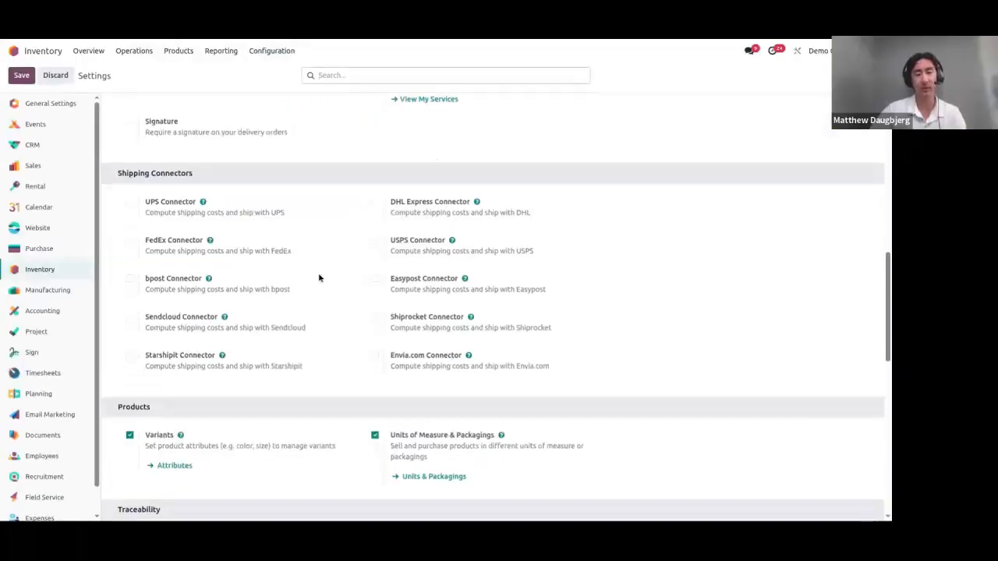
{"action": "scroll", "coordinate": [343, 301], "scroll_direction": "down", "scroll_amount": 5}
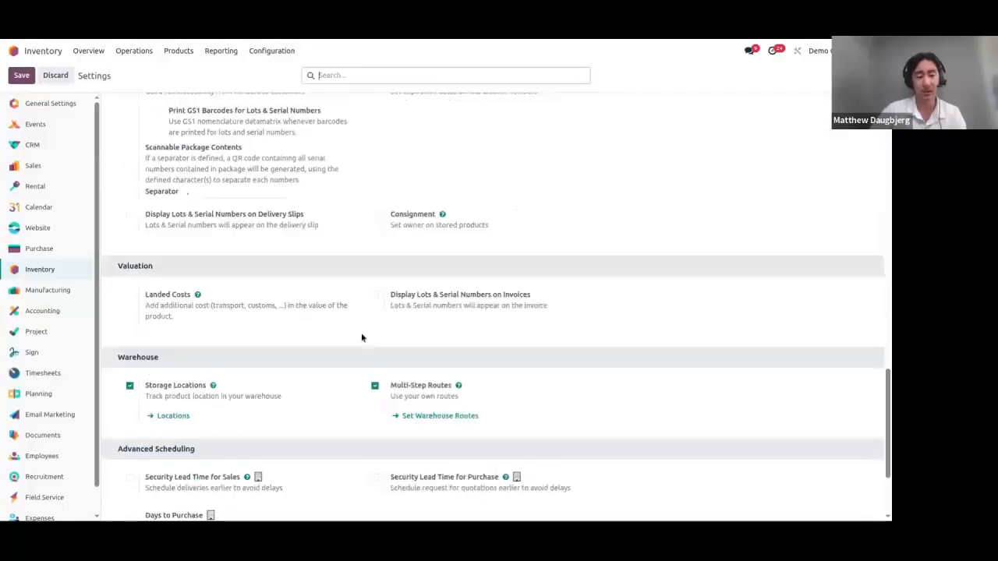
{"action": "scroll", "coordinate": [362, 336], "scroll_direction": "up", "scroll_amount": 12}
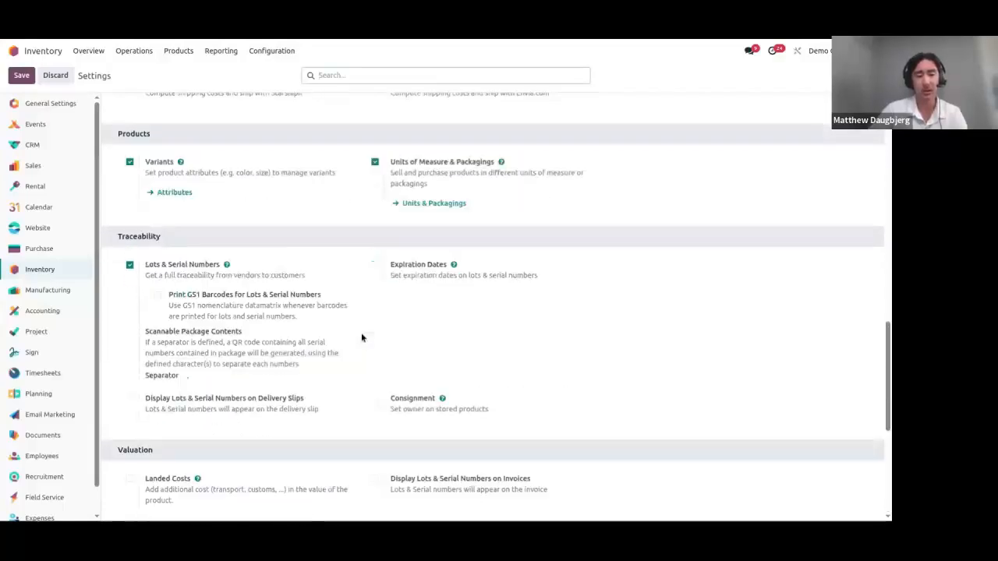
{"action": "scroll", "coordinate": [361, 336], "scroll_direction": "up", "scroll_amount": 2}
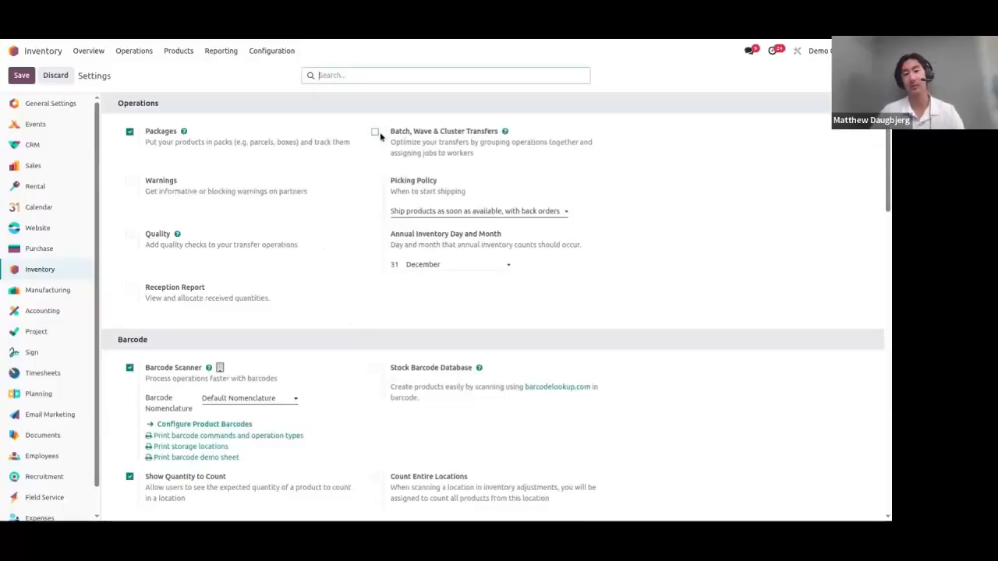
{"action": "left_click", "coordinate": [374, 134]}
{"action": "left_click", "coordinate": [23, 77]}
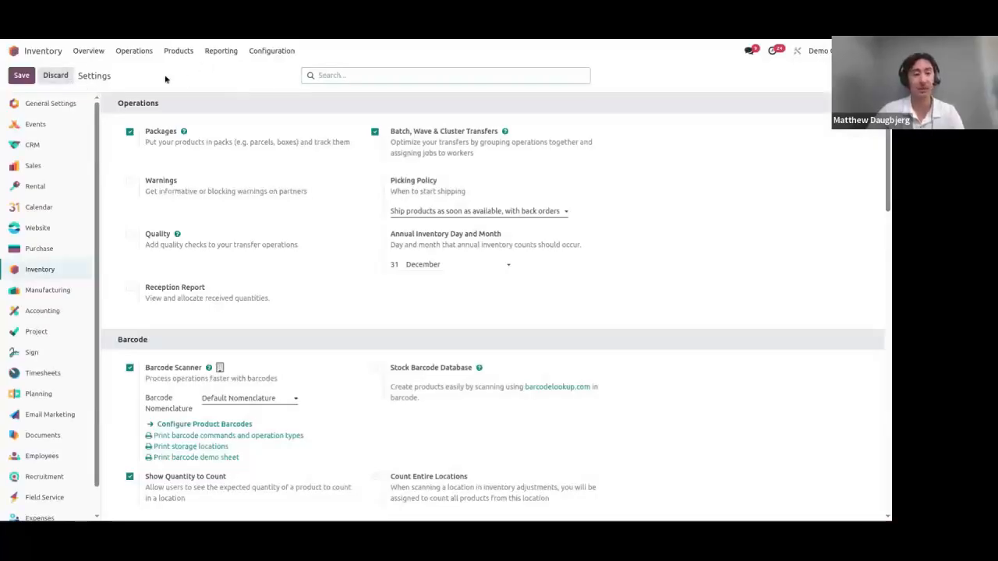
From the Inventory overview, list the delivery order batches and open BATCH/00001.
{"action": "left_click", "coordinate": [102, 50]}
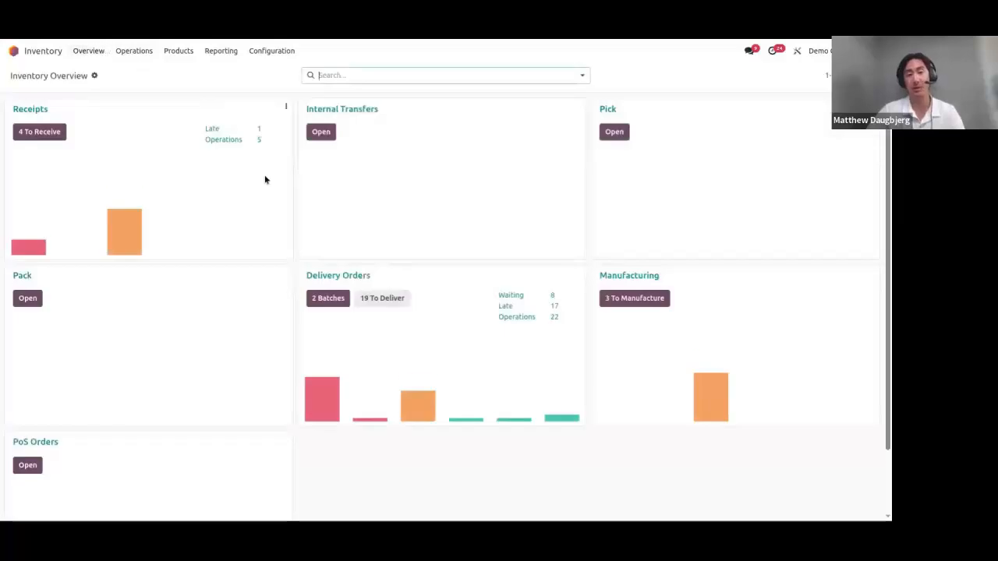
{"action": "left_click", "coordinate": [613, 132]}
{"action": "left_click", "coordinate": [68, 70]}
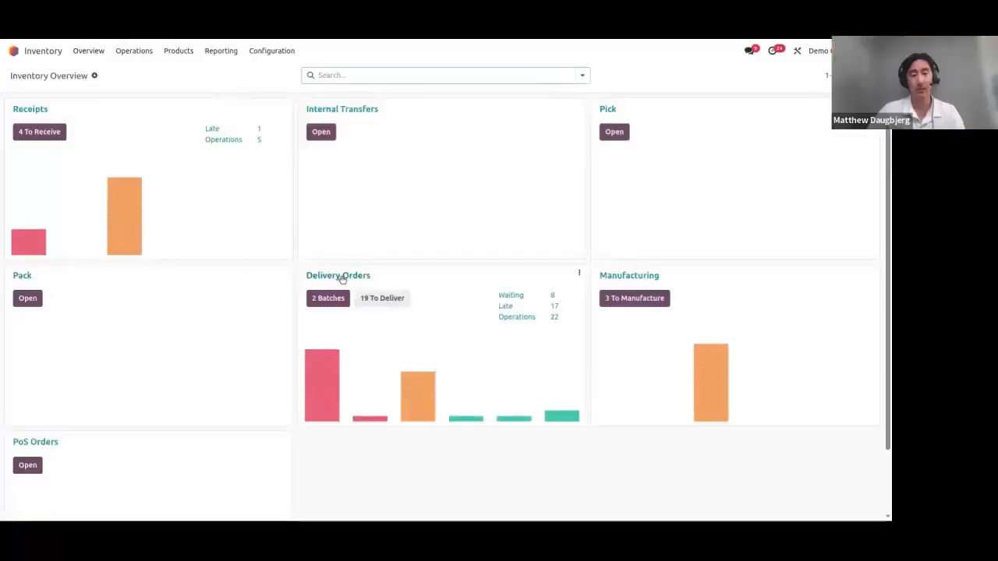
{"action": "left_click", "coordinate": [316, 300]}
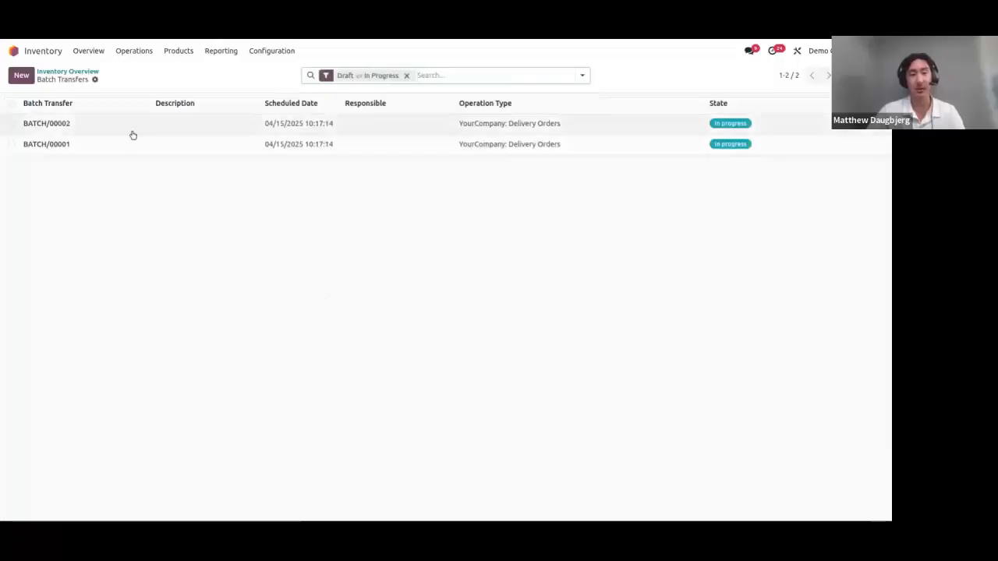
{"action": "left_click", "coordinate": [127, 151]}
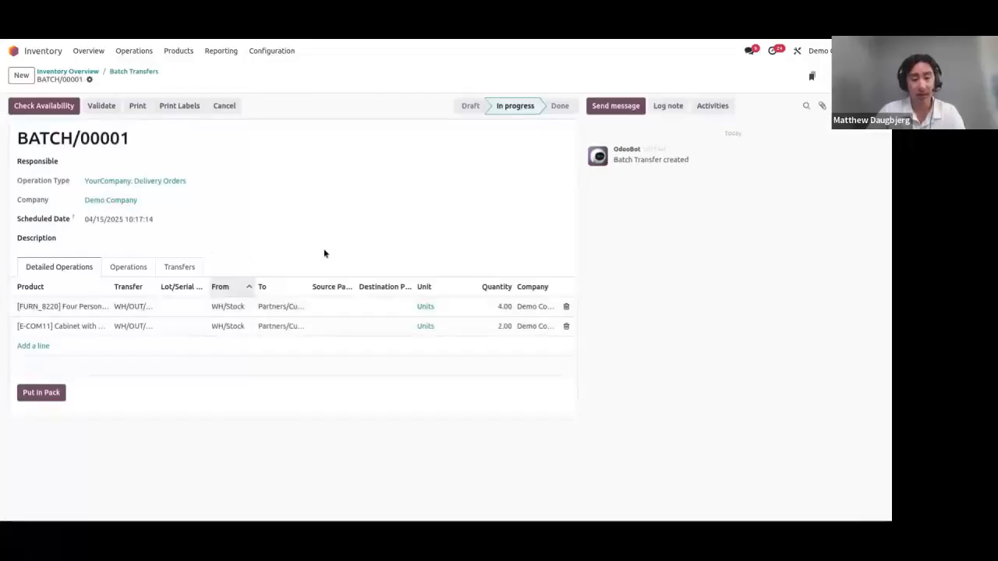
Widen the Transfer, To and Destination Package columns of the batch's detailed operations and examine its lines through to the quantities.
{"action": "left_click_drag", "start_coordinate": [560, 287], "coordinate": [635, 285]}
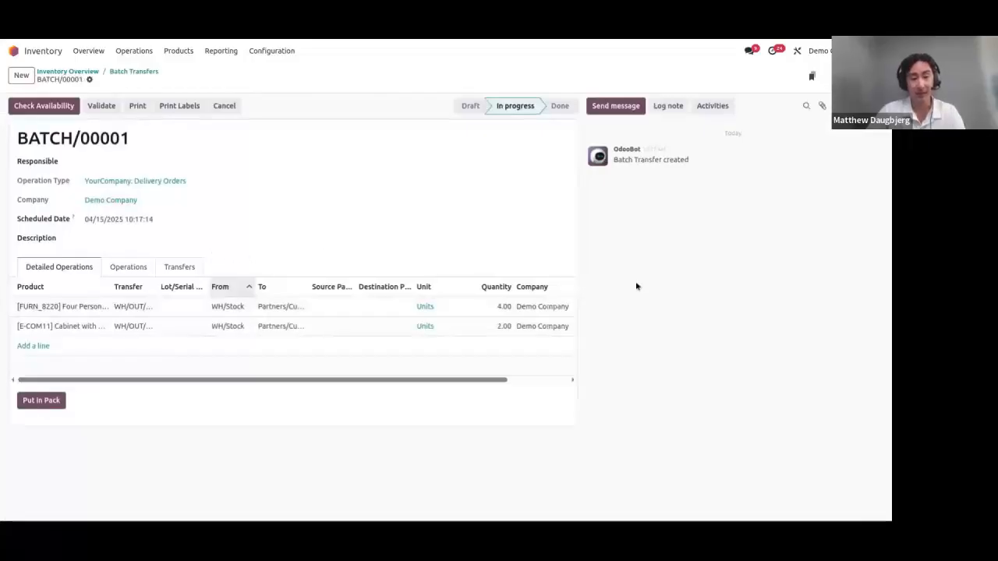
{"action": "left_click_drag", "start_coordinate": [156, 287], "coordinate": [230, 287]}
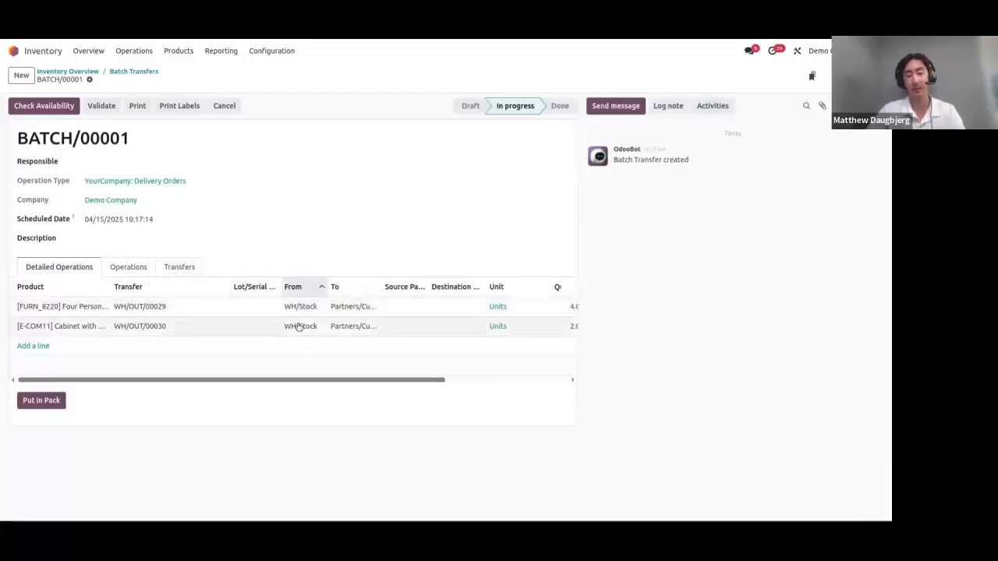
{"action": "left_click_drag", "start_coordinate": [380, 286], "coordinate": [427, 287]}
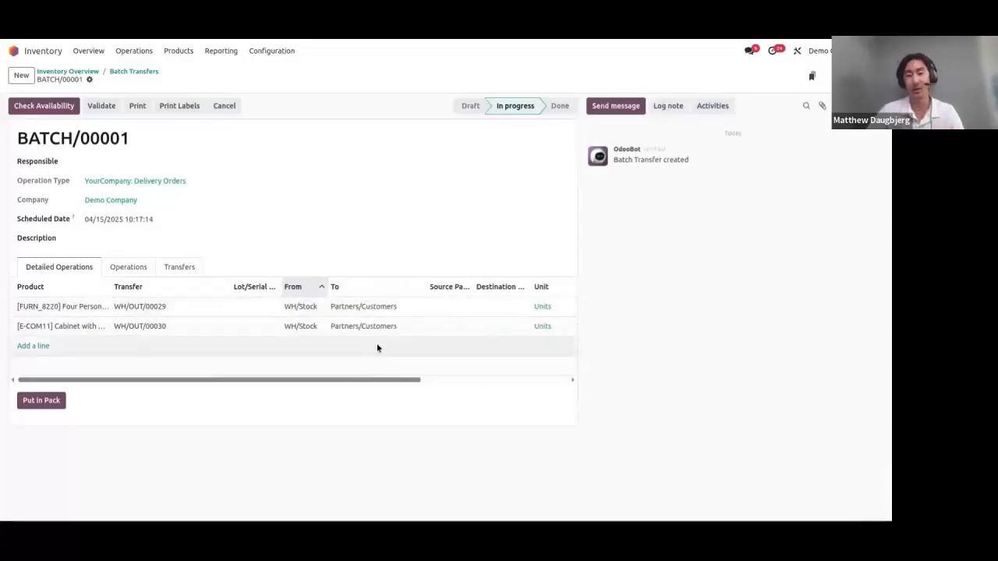
{"action": "left_click_drag", "start_coordinate": [530, 287], "coordinate": [551, 287]}
{"action": "scroll", "coordinate": [505, 307], "scroll_direction": "right", "scroll_amount": 3}
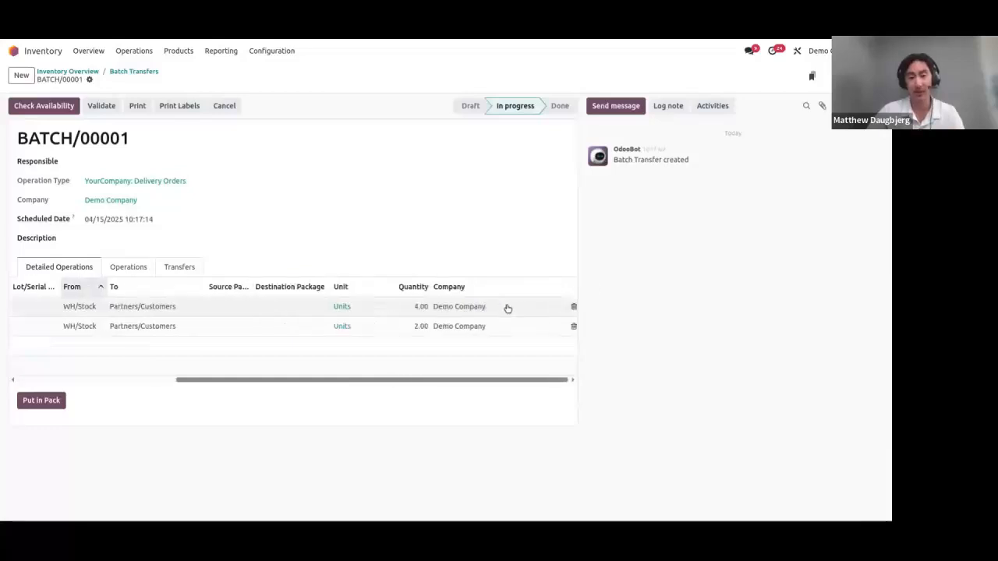
{"action": "scroll", "coordinate": [402, 327], "scroll_direction": "left", "scroll_amount": 3}
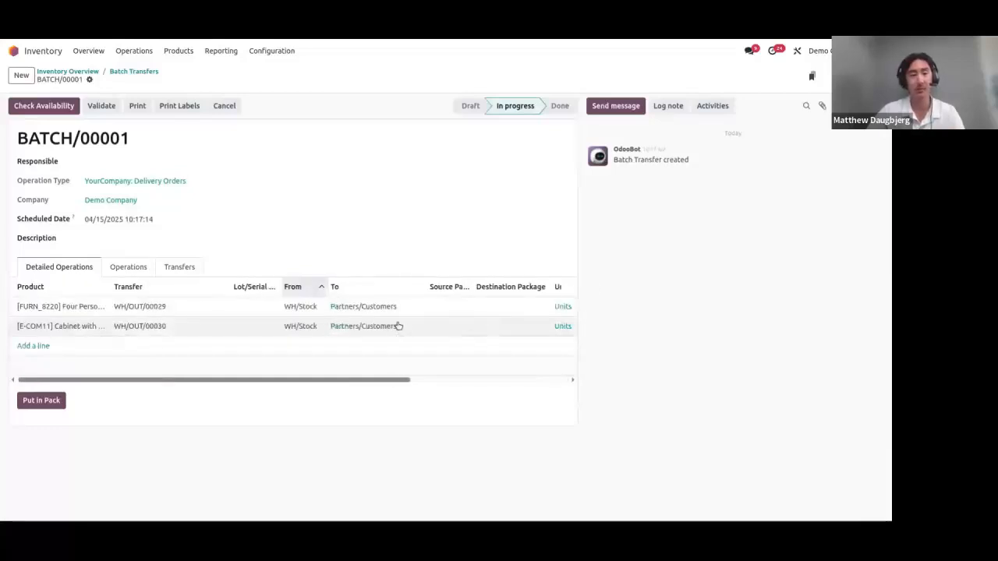
{"action": "scroll", "coordinate": [499, 326], "scroll_direction": "right", "scroll_amount": 3}
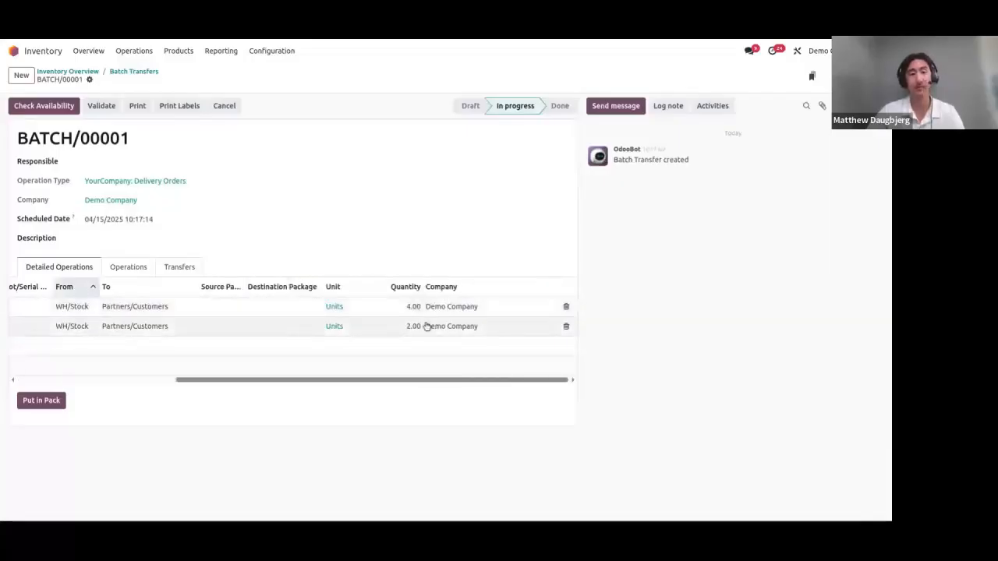
{"action": "scroll", "coordinate": [426, 325], "scroll_direction": "left", "scroll_amount": 5}
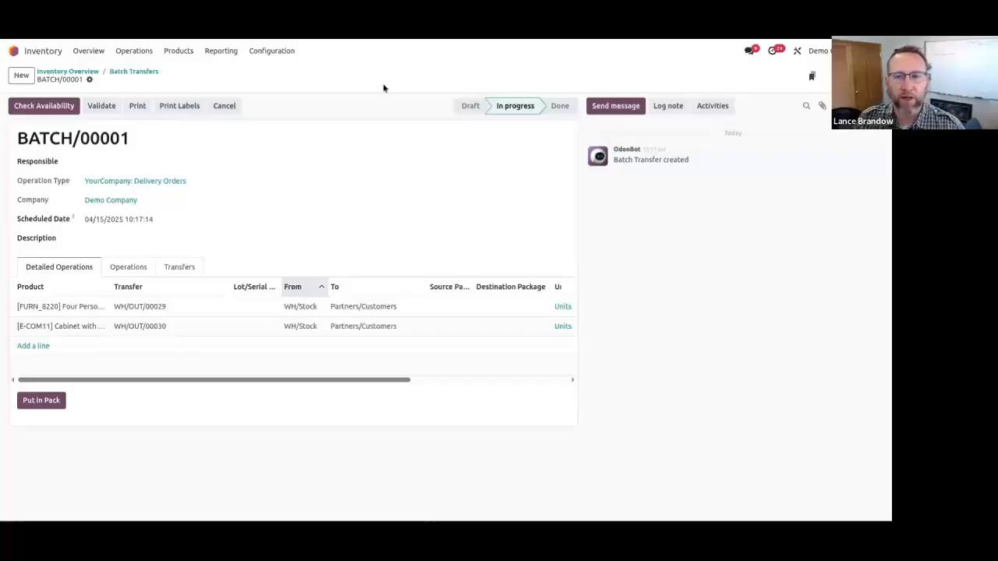
Switch to Sales, open the newest Deco Addict sales order, and review its linked transfers before returning to the order.
{"action": "left_click", "coordinate": [41, 55]}
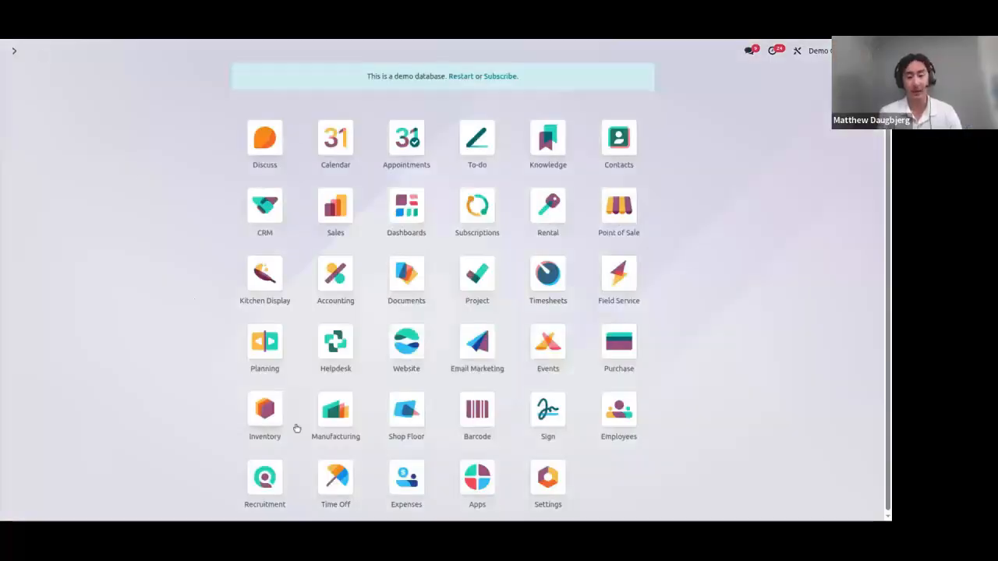
{"action": "left_click", "coordinate": [336, 191]}
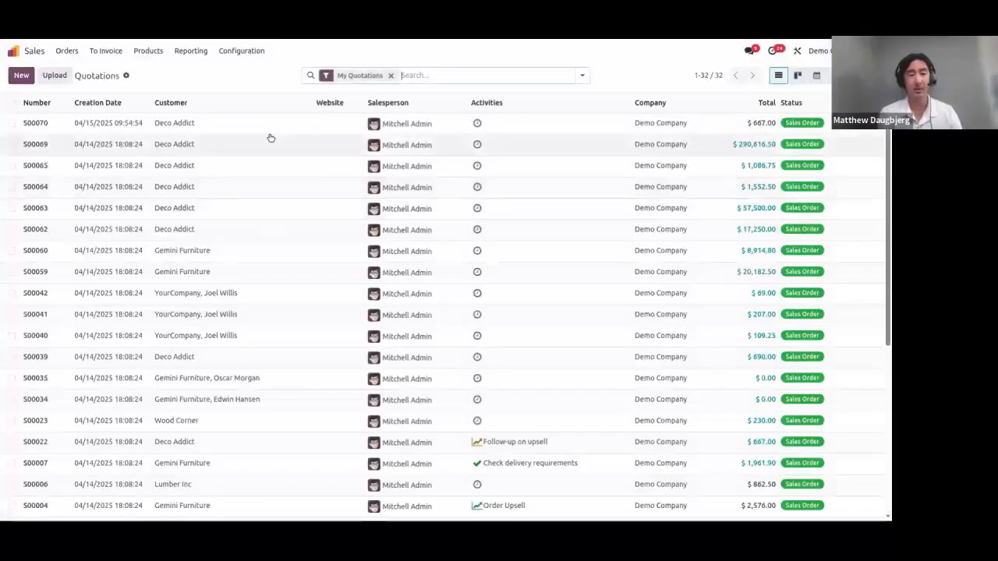
{"action": "left_click", "coordinate": [251, 126]}
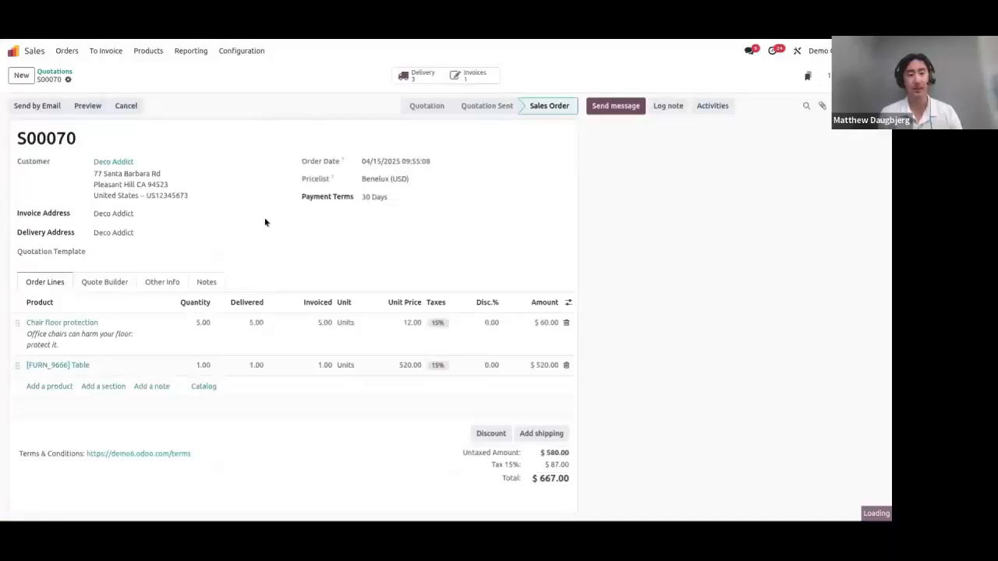
{"action": "left_click", "coordinate": [416, 81]}
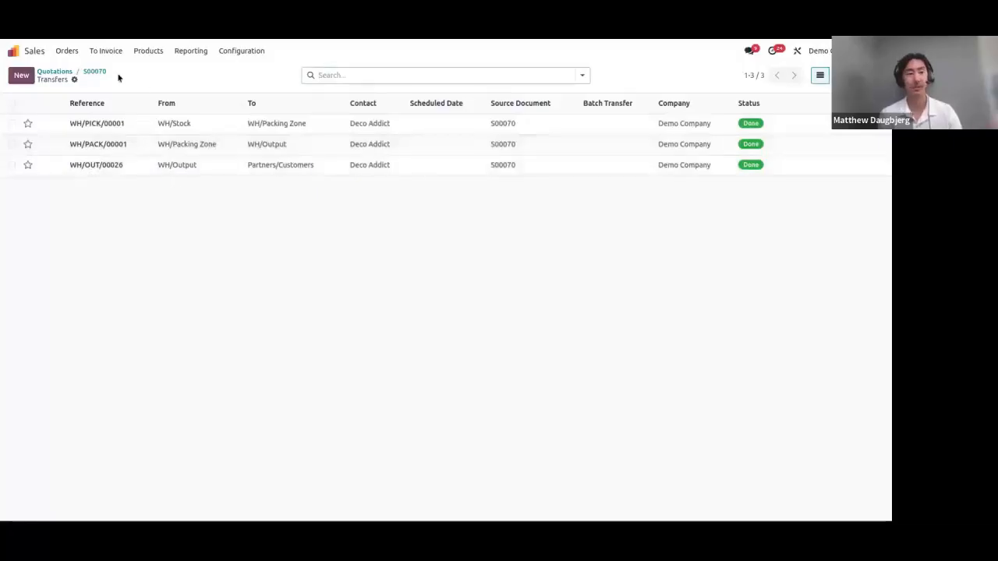
{"action": "left_click", "coordinate": [96, 72]}
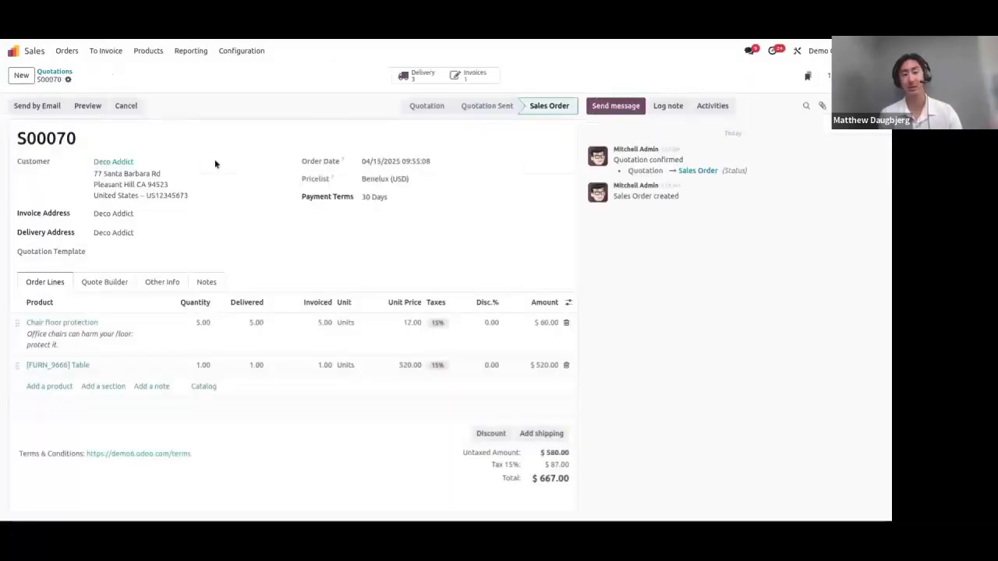
Open the customer invoice linked to the Deco Addict order and send it to the customer.
{"action": "left_click", "coordinate": [473, 81]}
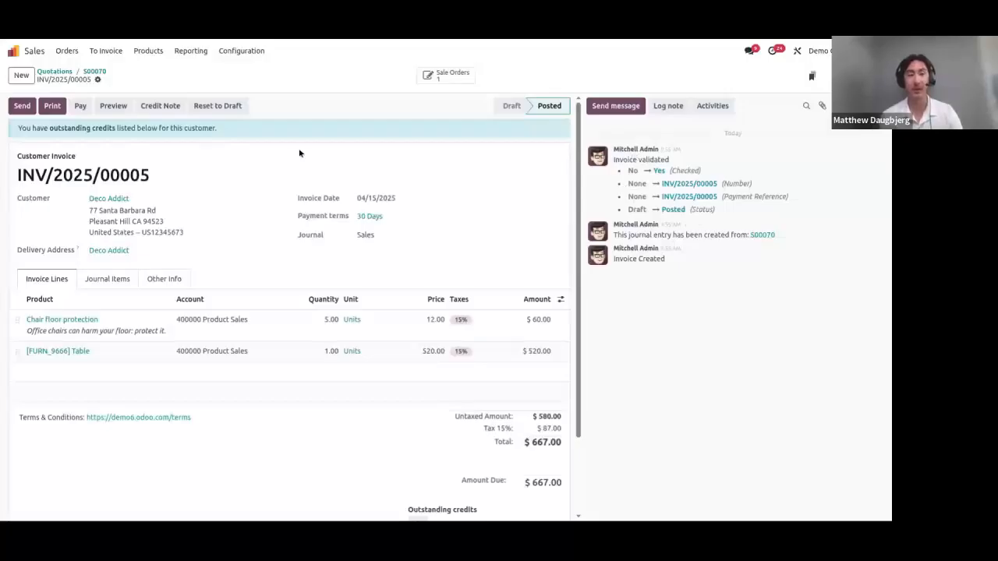
{"action": "left_click", "coordinate": [17, 106]}
{"action": "left_click", "coordinate": [213, 399]}
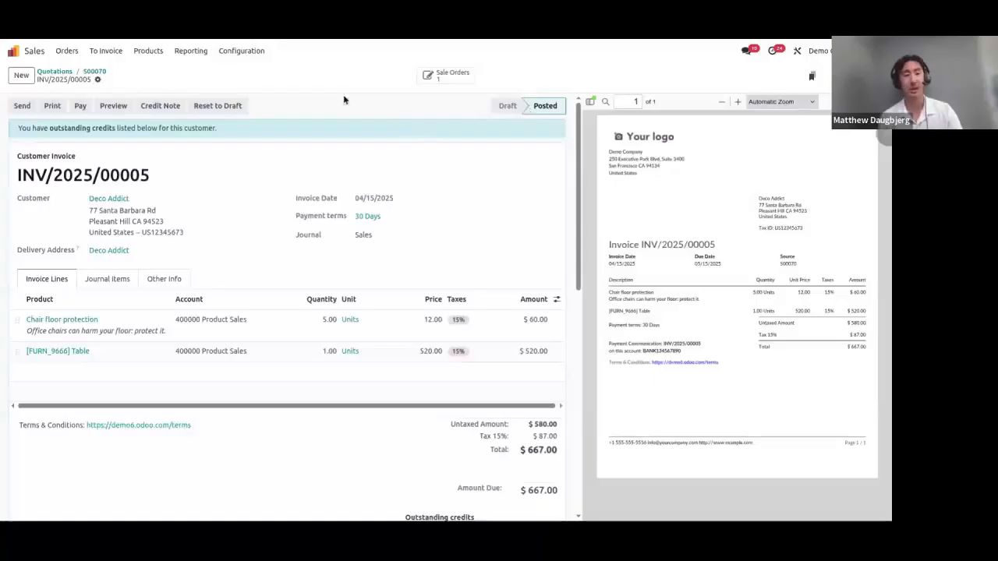
Register a $667.00 payment for the Deco Addict invoice using the Bank journal and Manual Payment method, dated 04/15/2025.
{"action": "left_click", "coordinate": [79, 107]}
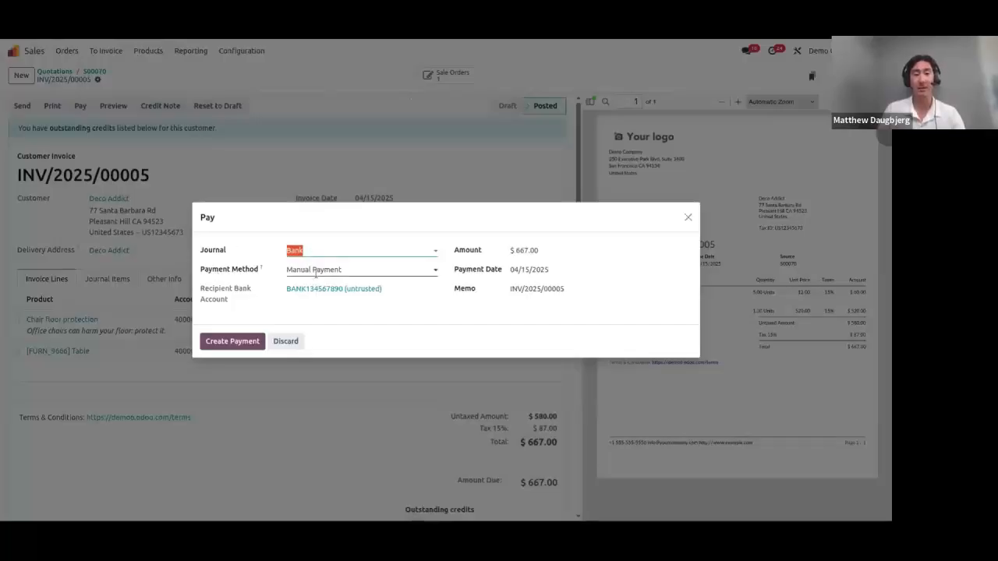
{"action": "left_click", "coordinate": [315, 272]}
{"action": "left_click", "coordinate": [315, 272]}
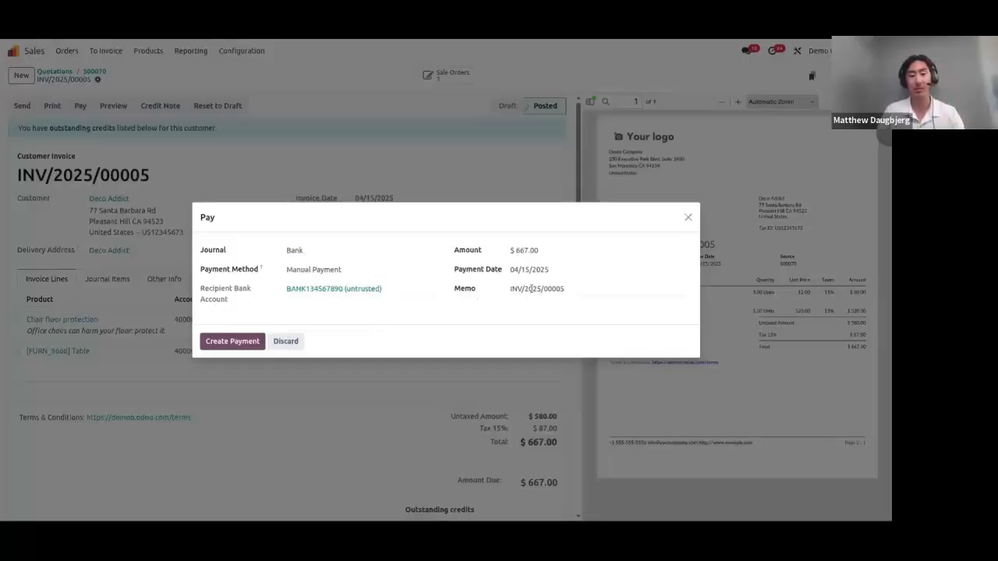
{"action": "left_click", "coordinate": [215, 346]}
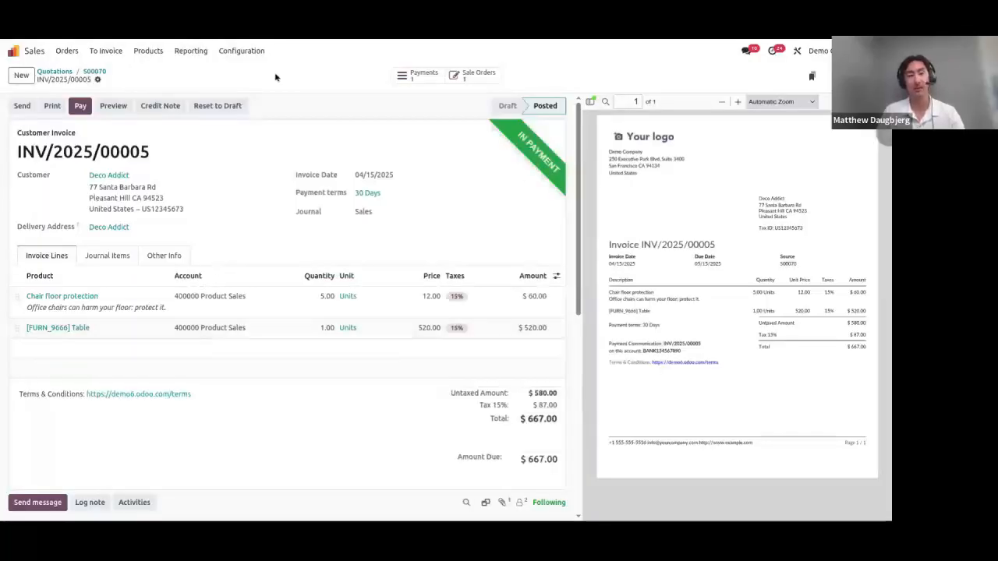
Switch to Accounting and review the available reports and configuration options from the dashboard.
{"action": "left_click", "coordinate": [16, 52]}
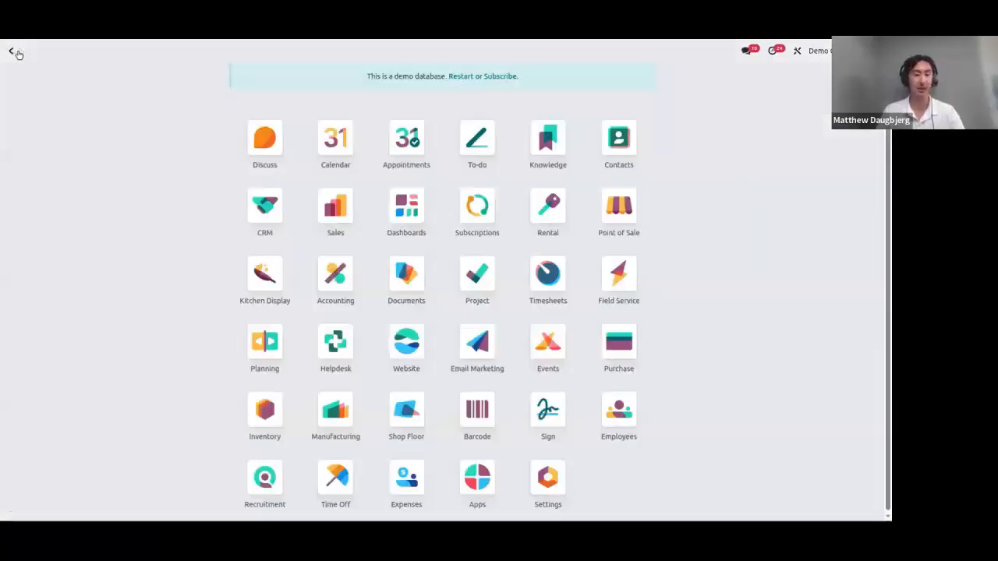
{"action": "left_click", "coordinate": [338, 287]}
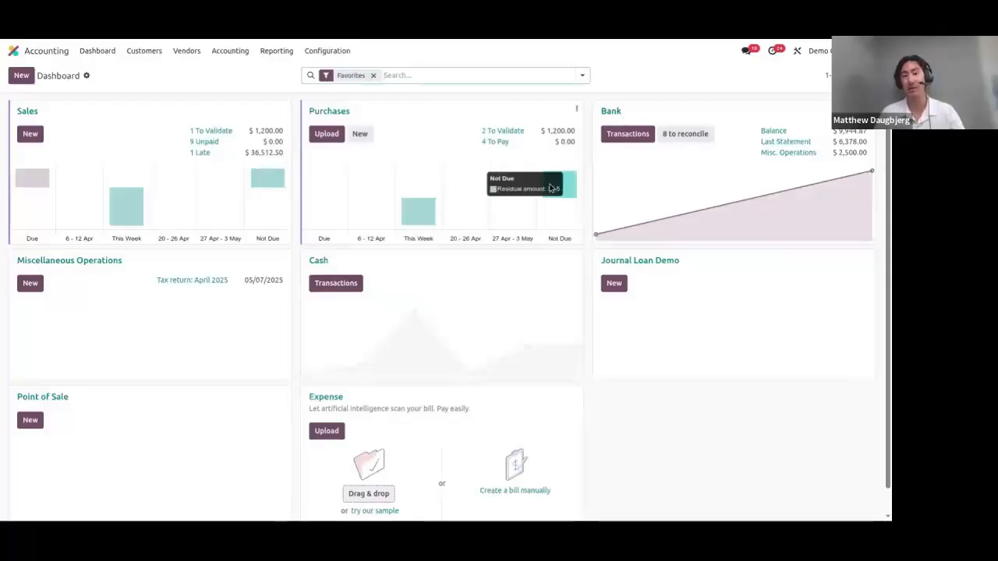
{"action": "left_click", "coordinate": [277, 52]}
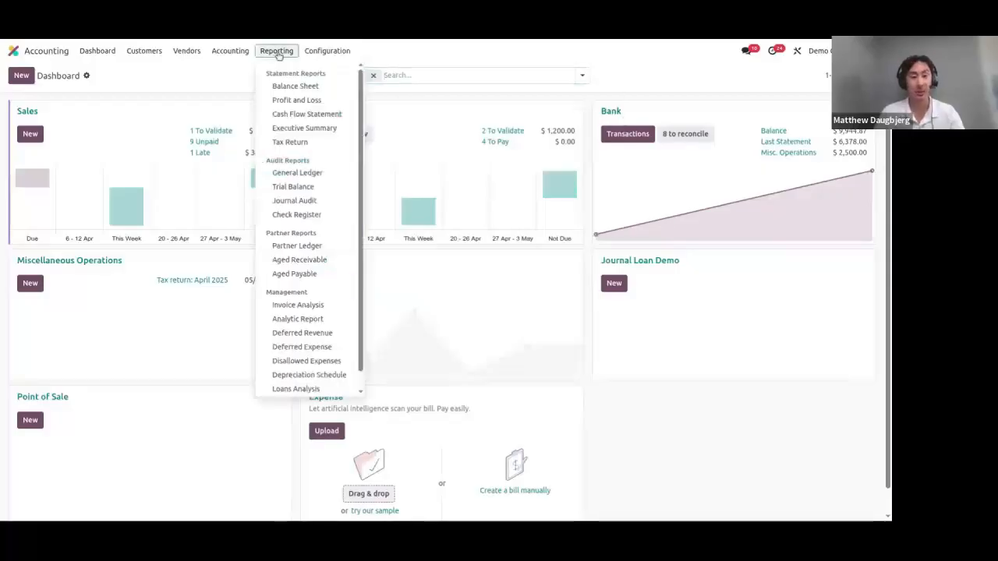
{"action": "mouse_move", "coordinate": [318, 50]}
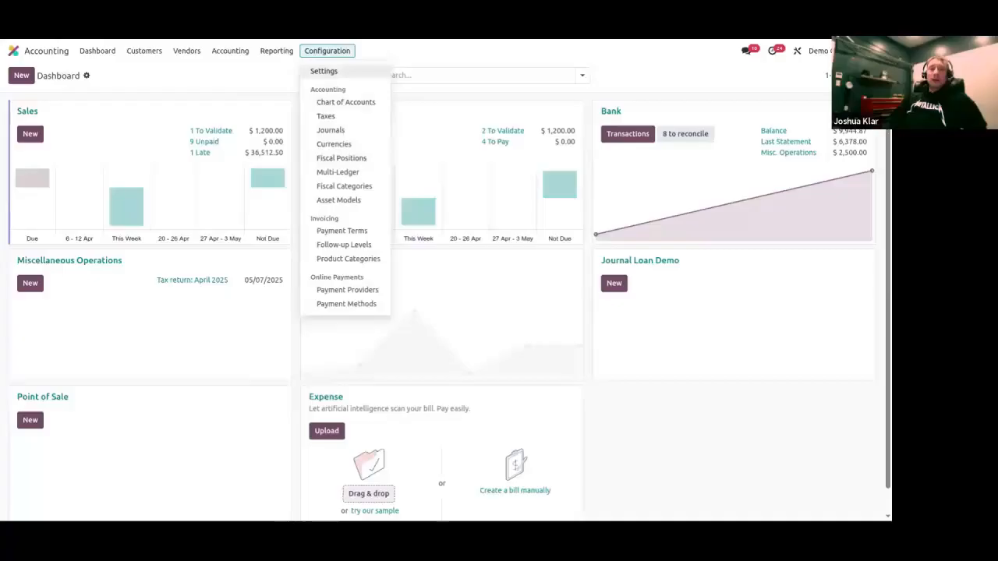
{"action": "left_click", "coordinate": [453, 58]}
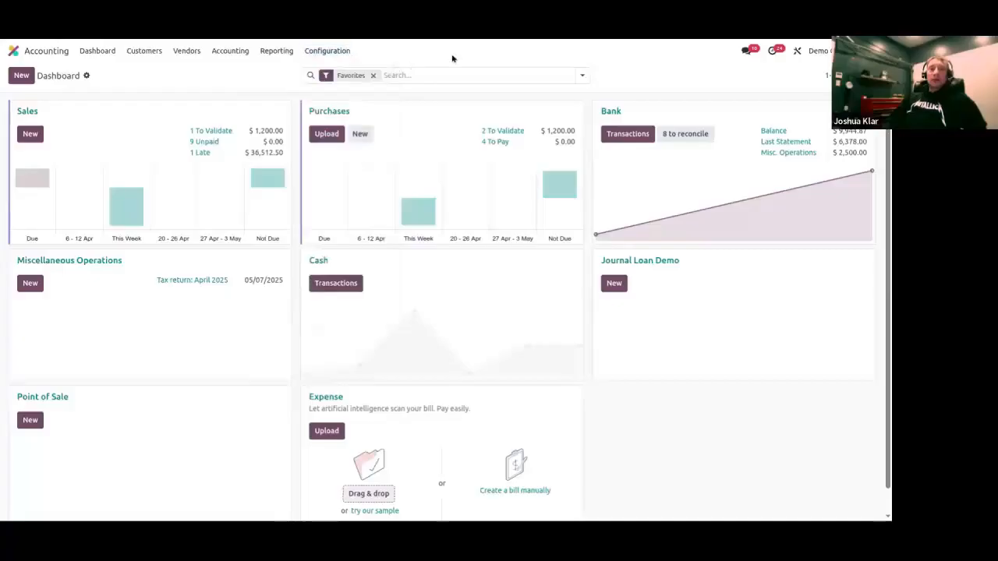
Open the Bank reconciliation and examine the matches for the $750.00 Deco Addict, Last Year Interests, and $2,000.00 Azure Interior lines.
{"action": "left_click", "coordinate": [611, 110]}
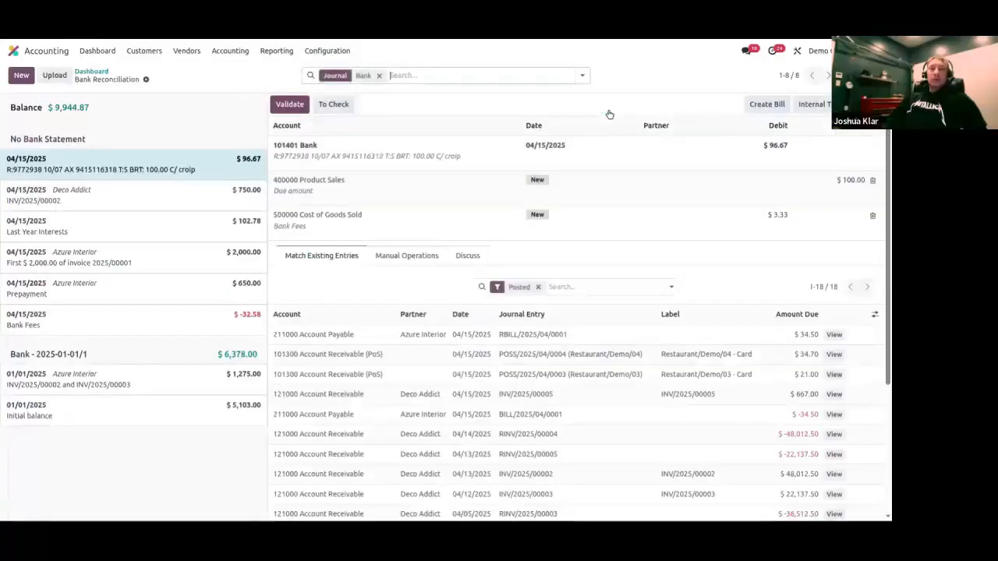
{"action": "left_click", "coordinate": [101, 197]}
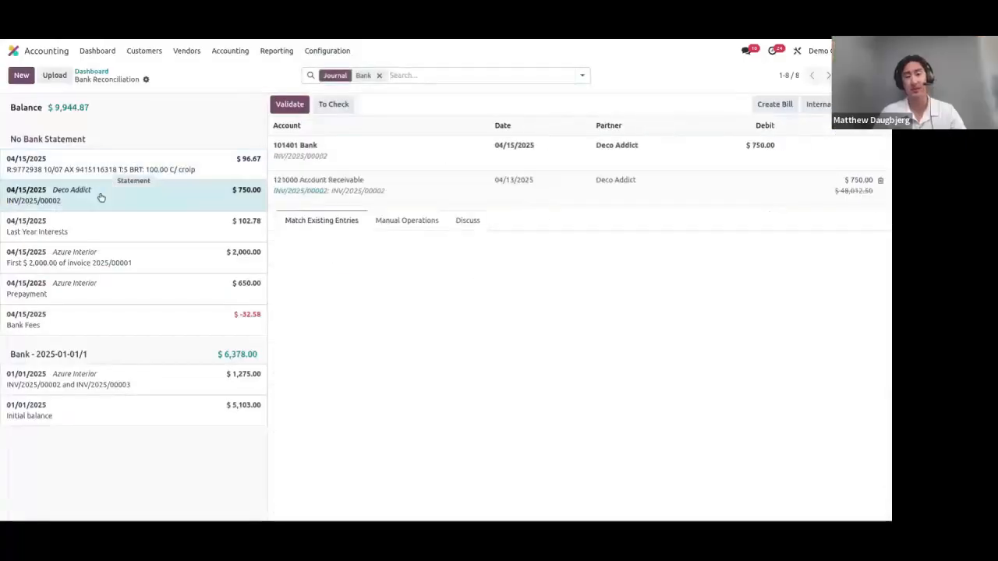
{"action": "left_click", "coordinate": [132, 226]}
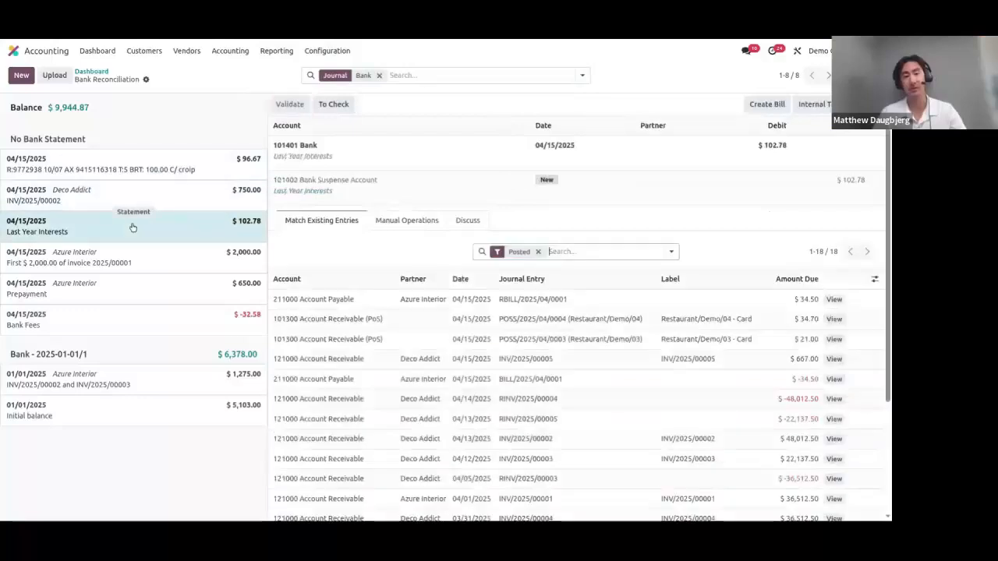
{"action": "left_click", "coordinate": [150, 266]}
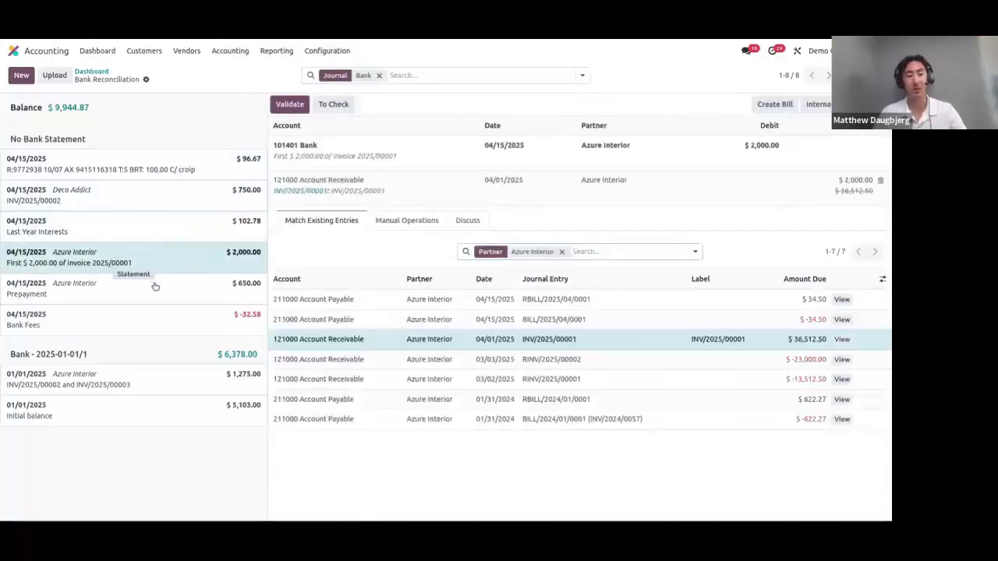
Examine the Azure Interior Prepayment and Bank Fees lines in the bank reconciliation.
{"action": "left_click", "coordinate": [153, 287]}
{"action": "left_click", "coordinate": [166, 323]}
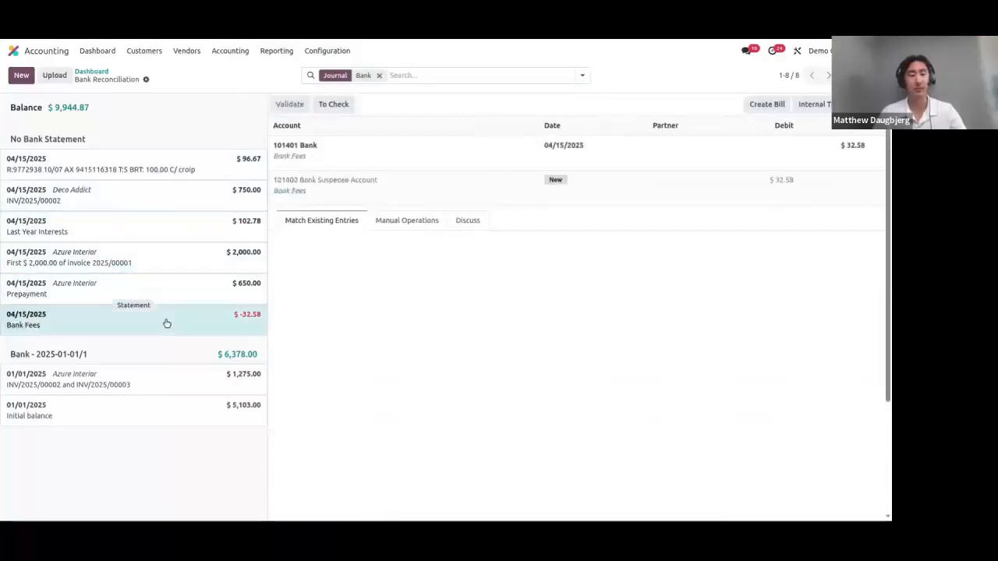
Review the Accounting settings from the taxes and digitization sections through to Audit Trail, and check the remaining configuration options.
{"action": "left_click", "coordinate": [319, 50]}
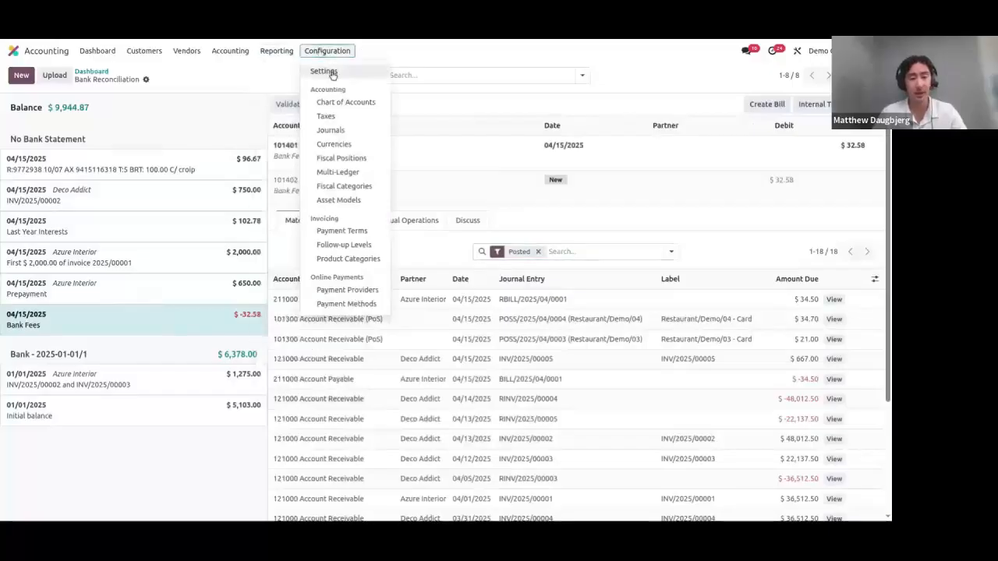
{"action": "left_click", "coordinate": [332, 72]}
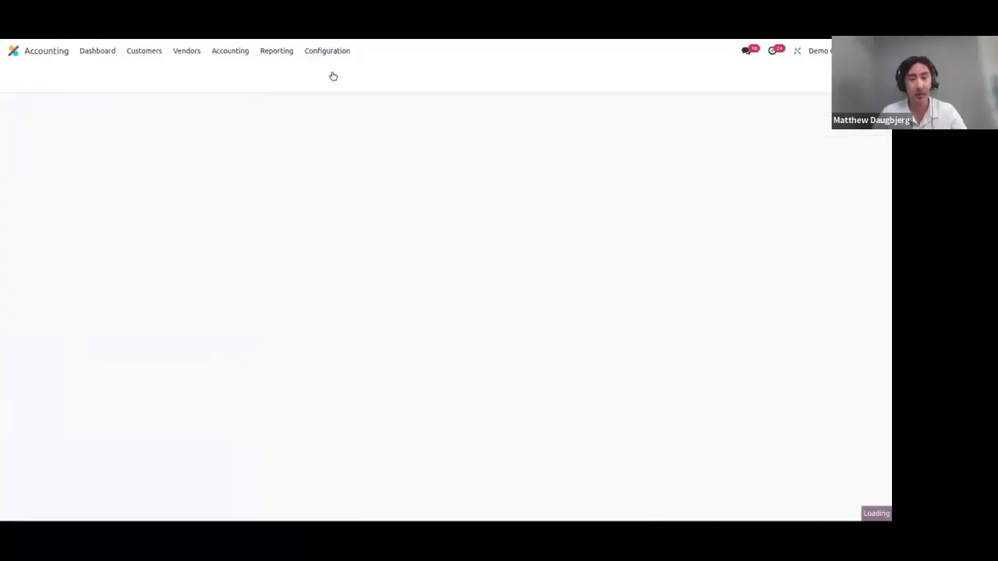
{"action": "scroll", "coordinate": [442, 216], "scroll_direction": "down", "scroll_amount": 15}
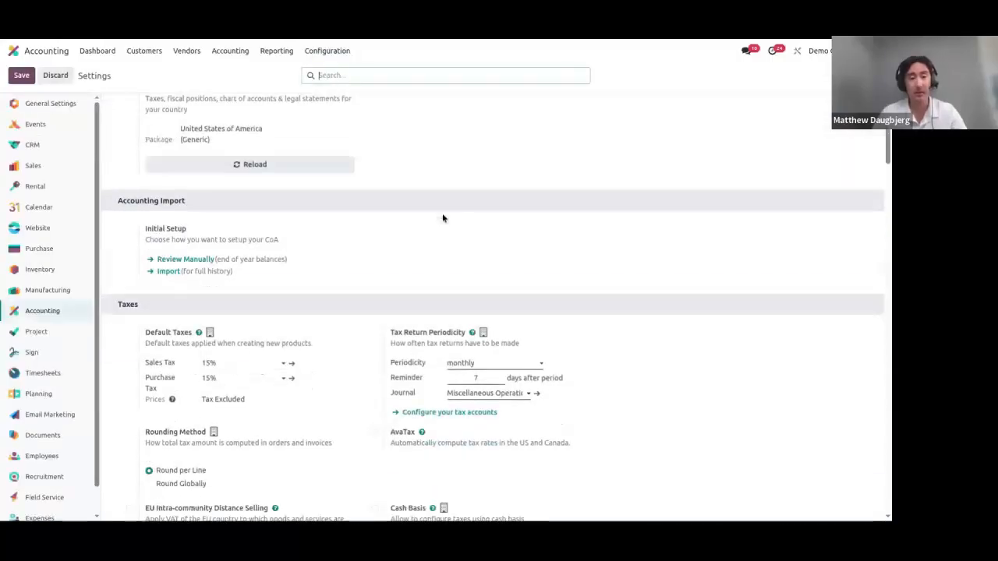
{"action": "scroll", "coordinate": [442, 216], "scroll_direction": "down", "scroll_amount": 20}
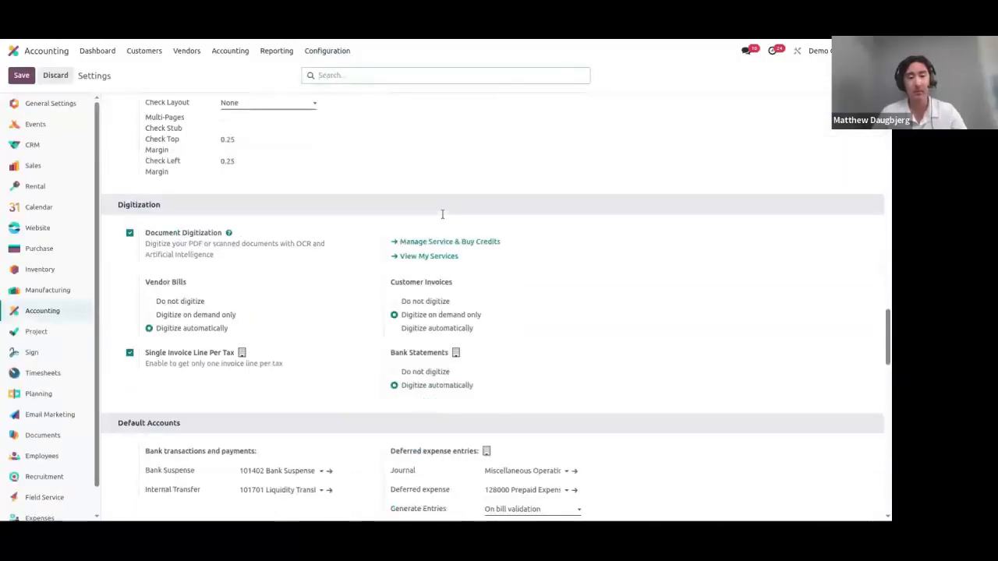
{"action": "scroll", "coordinate": [442, 217], "scroll_direction": "down", "scroll_amount": 10}
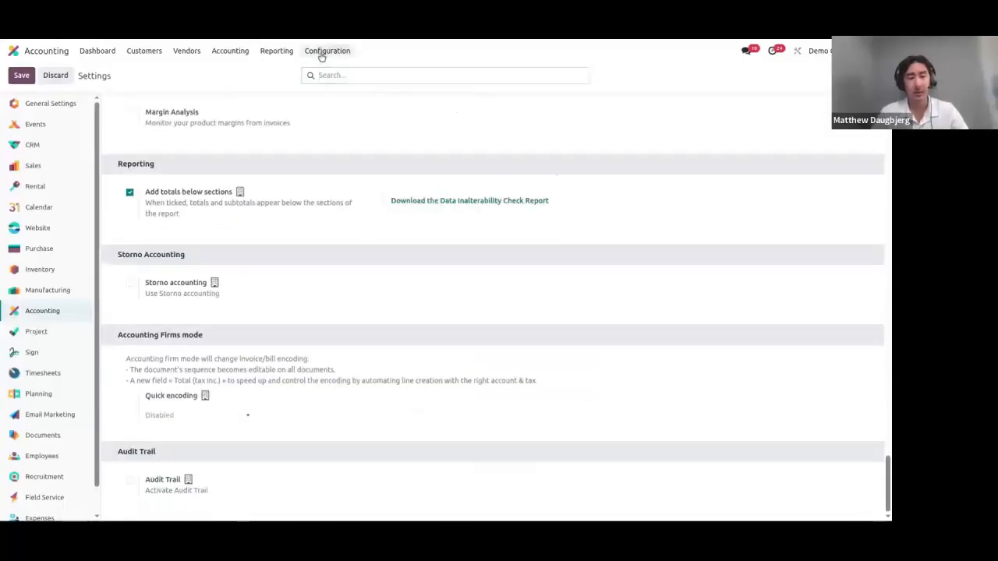
{"action": "left_click", "coordinate": [321, 51]}
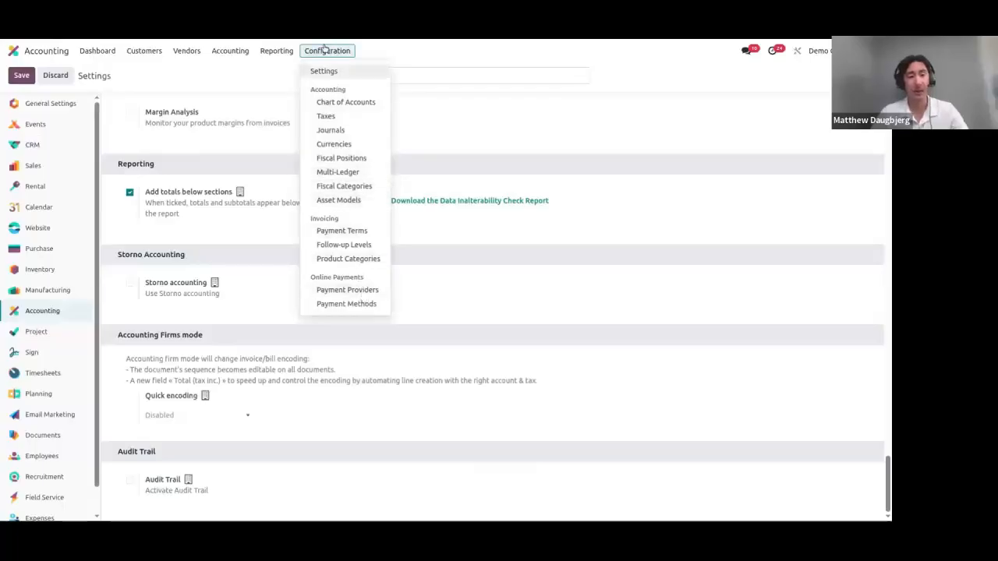
Open the Deco Addict customer invoice dated 04/15/2025 and validate its linked $667.00 payment.
{"action": "mouse_move", "coordinate": [147, 49]}
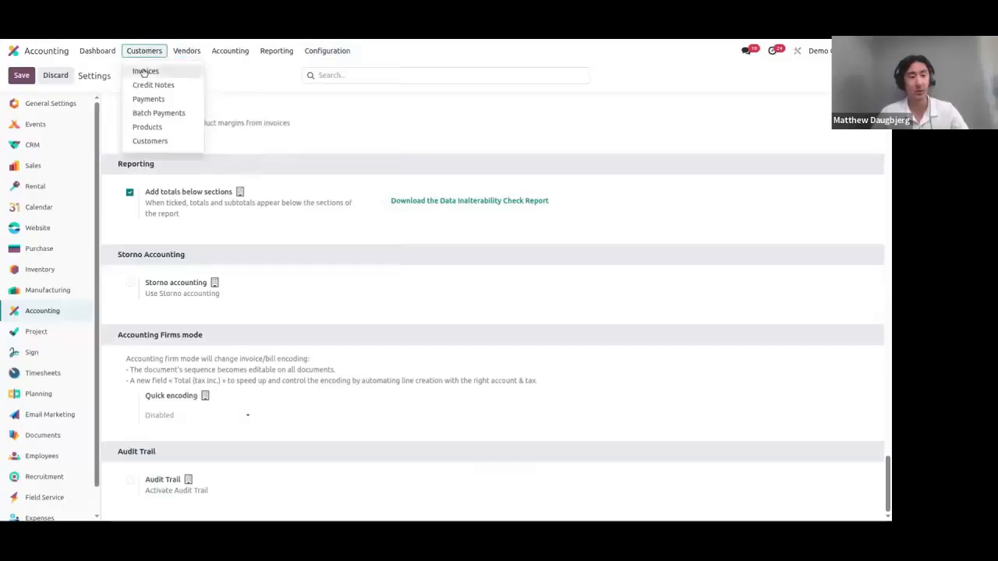
{"action": "left_click", "coordinate": [144, 72]}
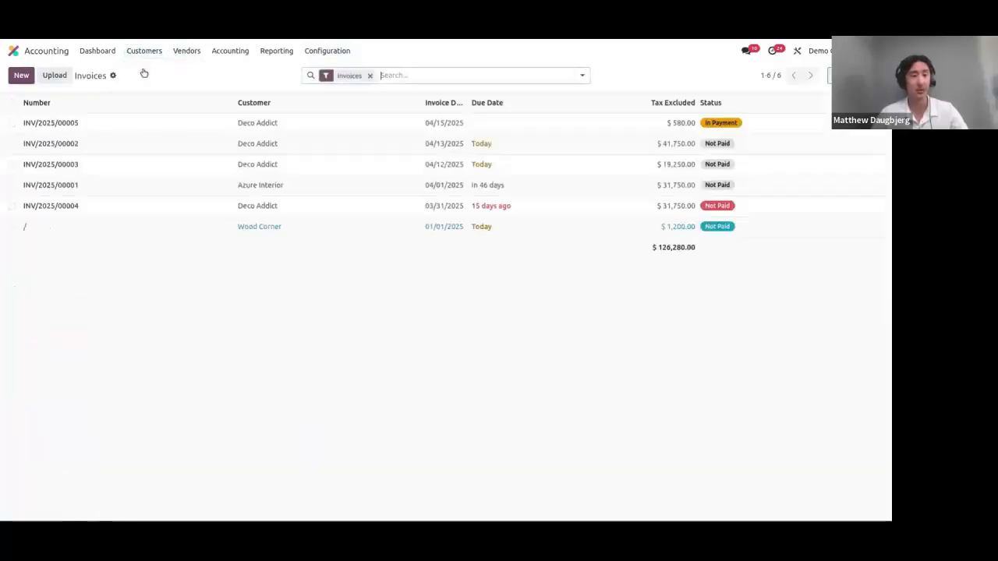
{"action": "left_click", "coordinate": [142, 123]}
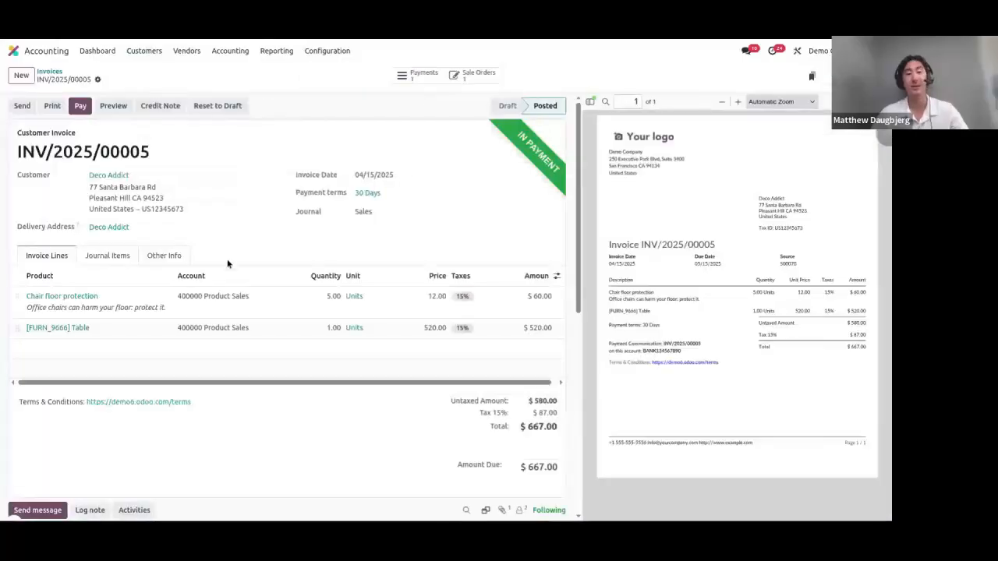
{"action": "scroll", "coordinate": [260, 351], "scroll_direction": "down", "scroll_amount": 3}
{"action": "scroll", "coordinate": [260, 351], "scroll_direction": "down", "scroll_amount": 5}
{"action": "scroll", "coordinate": [261, 350], "scroll_direction": "up", "scroll_amount": 8}
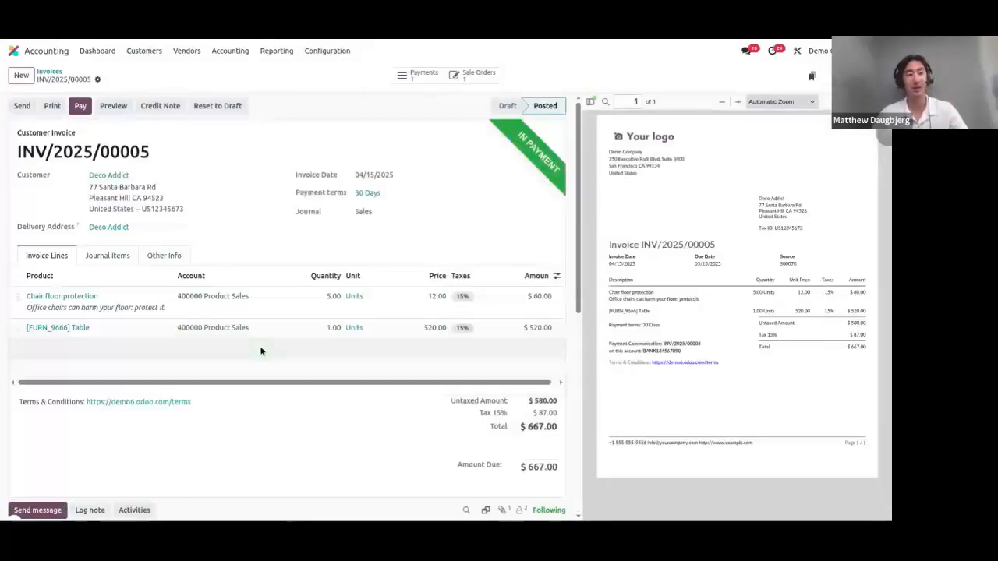
{"action": "left_click", "coordinate": [409, 81]}
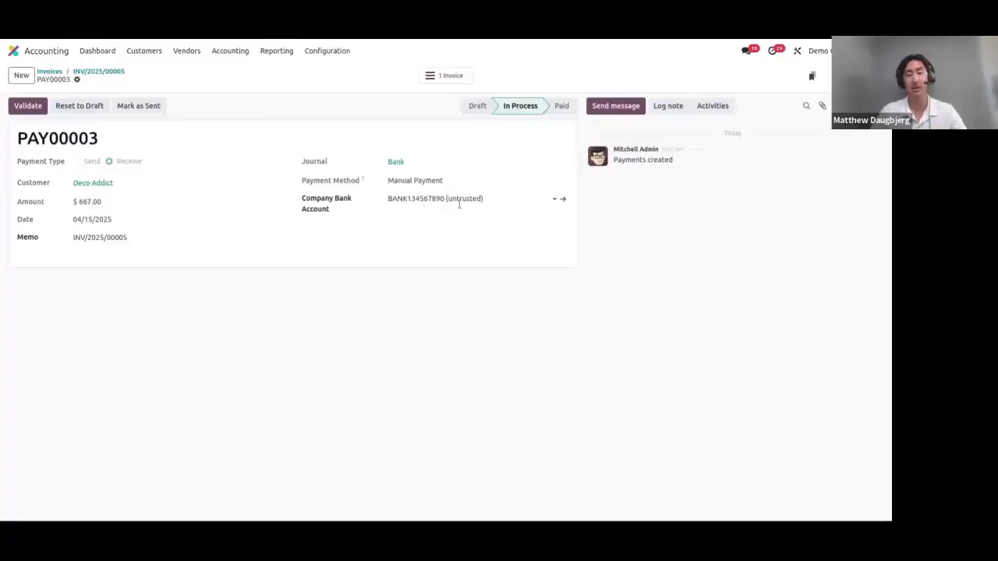
{"action": "left_click", "coordinate": [27, 105]}
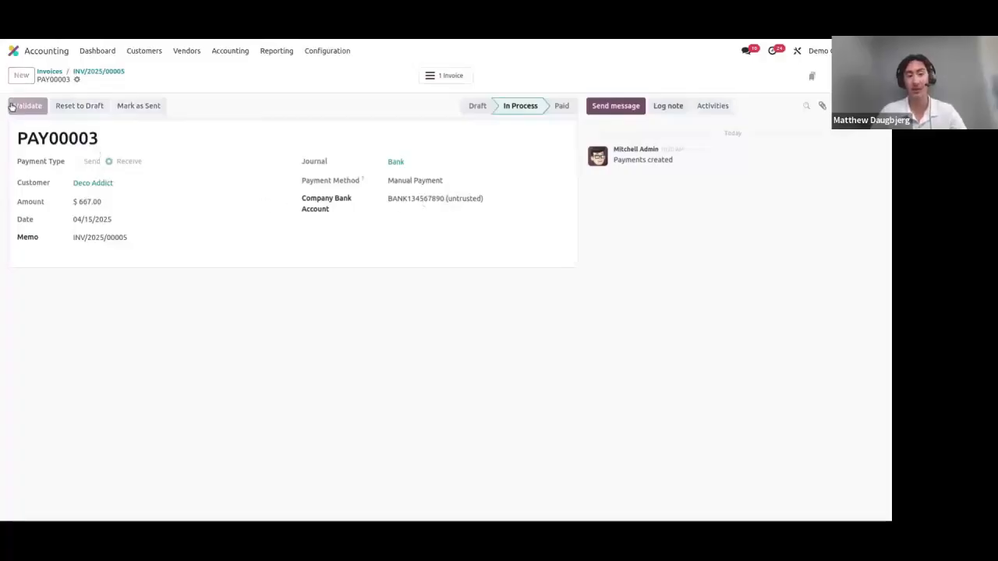
Return to the Deco Addict invoice and check the status of the invoice and its linked payment.
{"action": "left_click", "coordinate": [120, 72]}
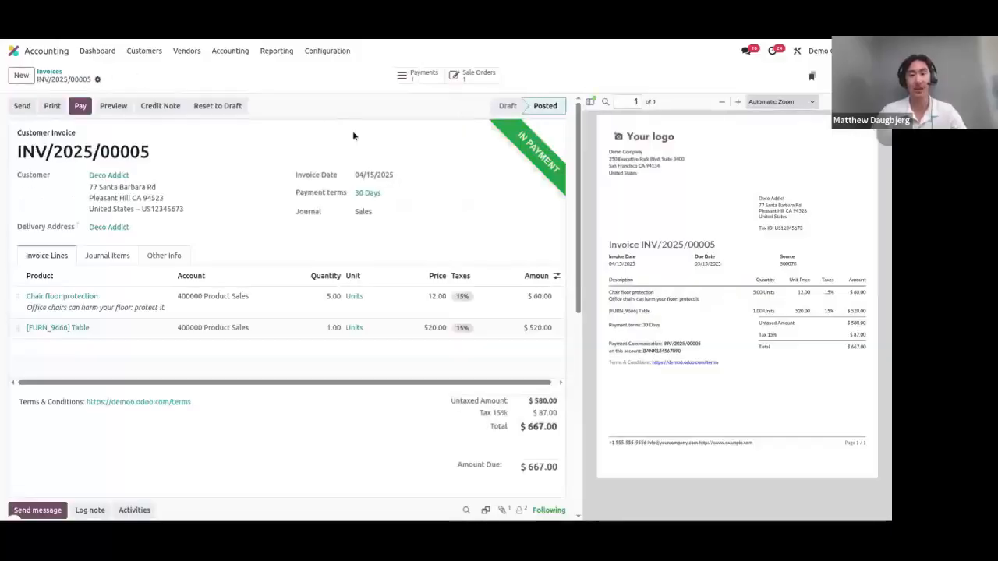
{"action": "scroll", "coordinate": [265, 230], "scroll_direction": "down", "scroll_amount": 5}
{"action": "scroll", "coordinate": [265, 229], "scroll_direction": "up", "scroll_amount": 5}
{"action": "left_click", "coordinate": [417, 75]}
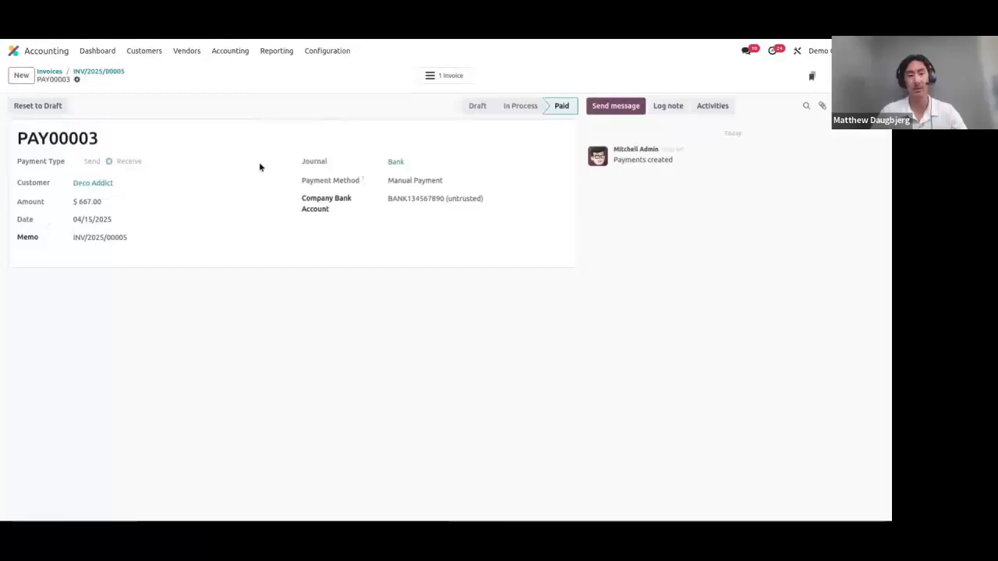
{"action": "left_click", "coordinate": [99, 71]}
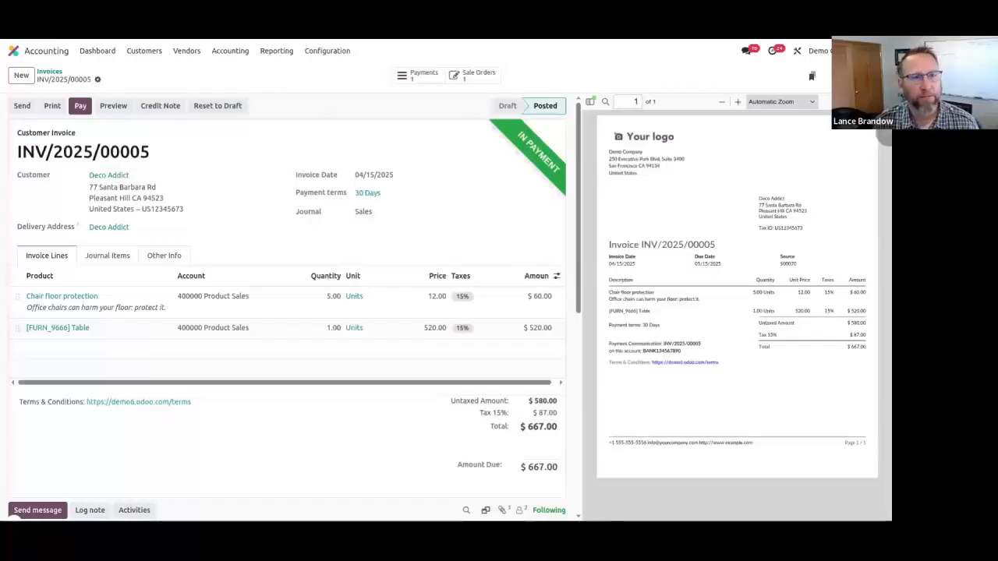
View the Deco Addict record in the Accounting customer list and return to the list.
{"action": "left_click", "coordinate": [230, 53]}
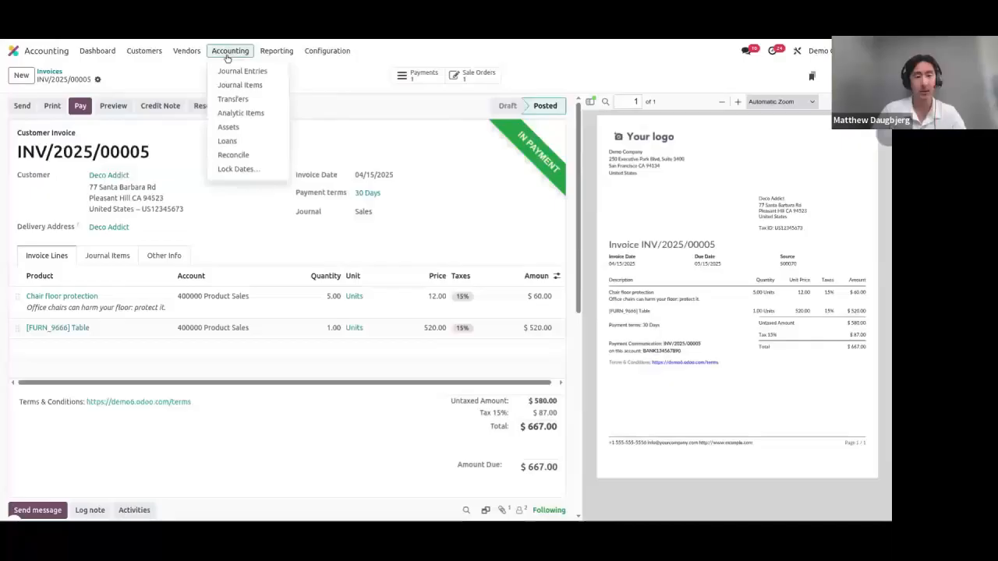
{"action": "left_click", "coordinate": [150, 55]}
{"action": "left_click", "coordinate": [149, 55]}
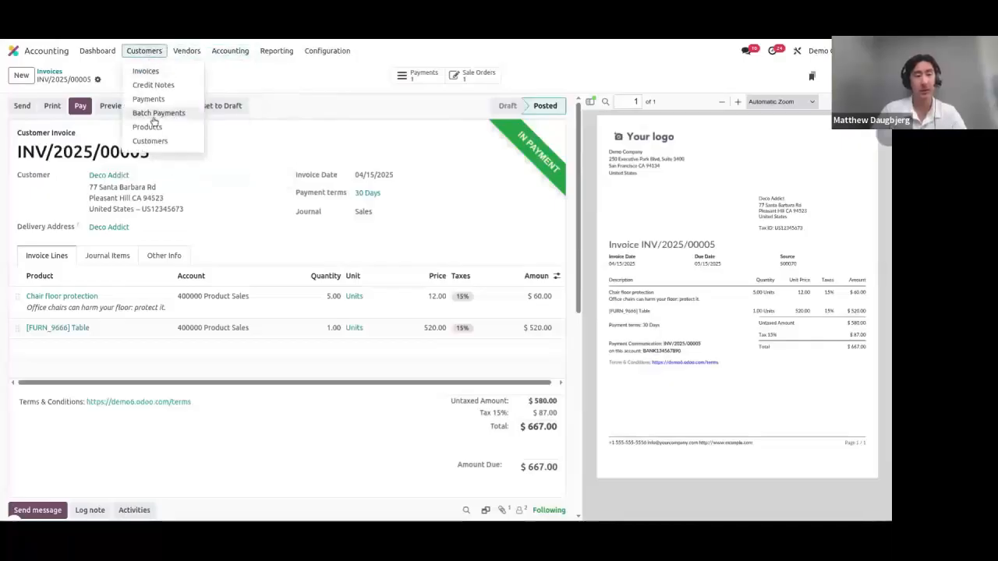
{"action": "left_click", "coordinate": [149, 141]}
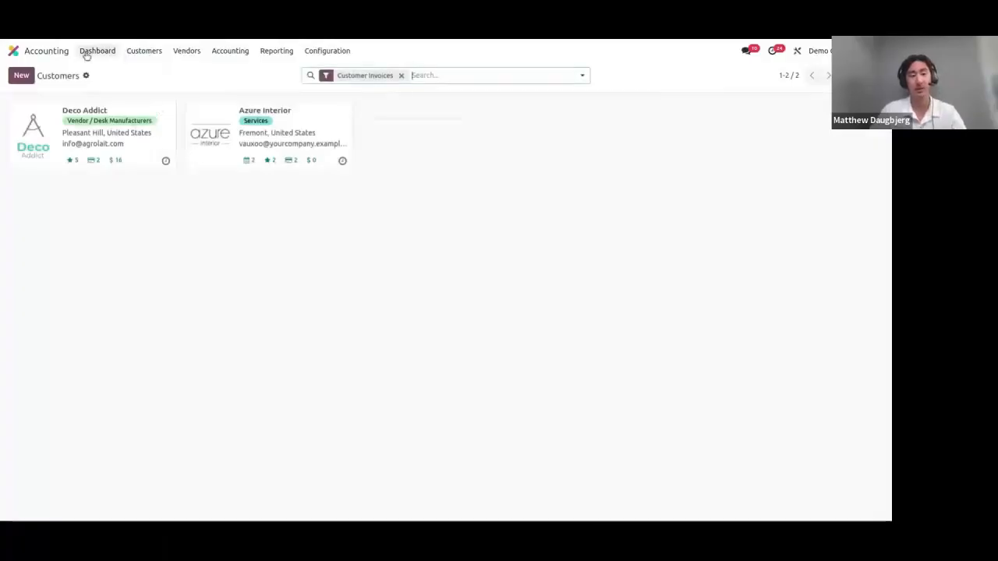
{"action": "left_click", "coordinate": [127, 118]}
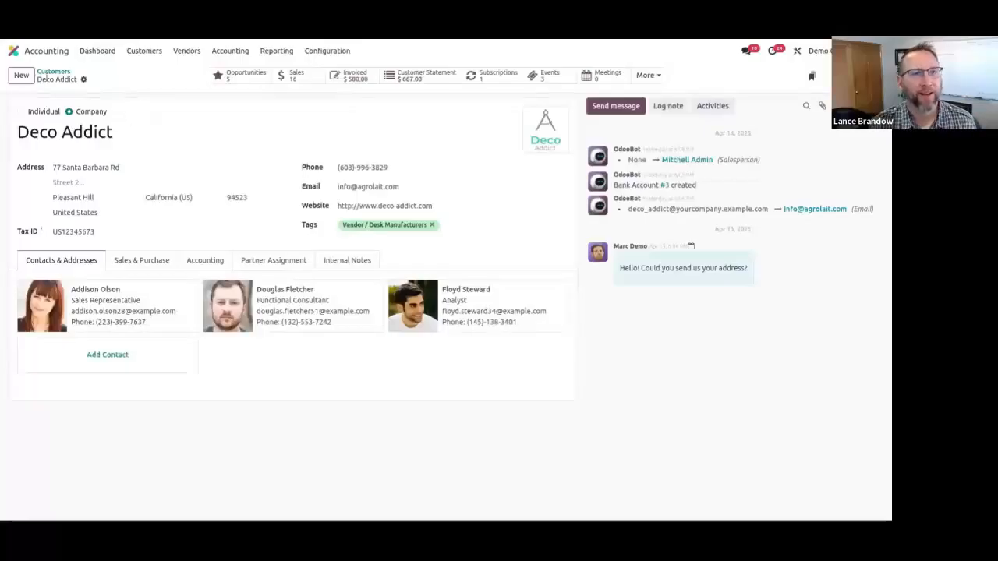
{"action": "left_click", "coordinate": [57, 72]}
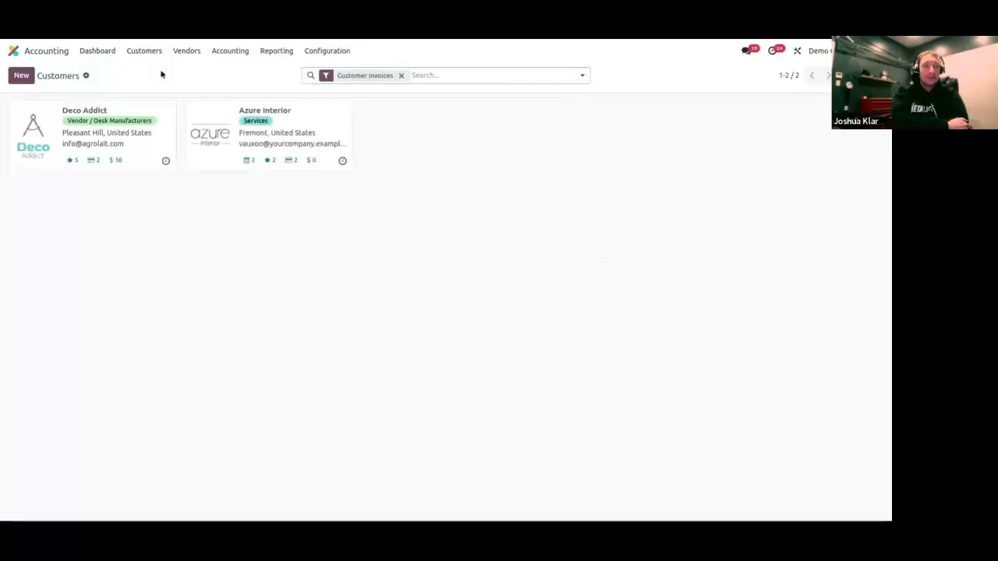
Open the Sales journal's invoices from the Accounting dashboard and inspect the Deco Addict credit note dated 04/14/2025.
{"action": "left_click", "coordinate": [103, 54]}
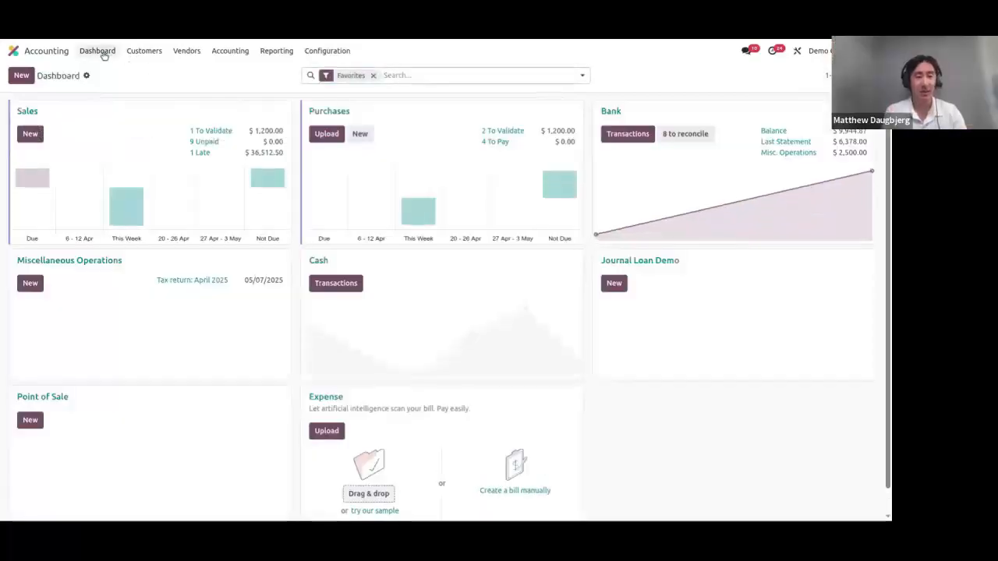
{"action": "left_click", "coordinate": [36, 111]}
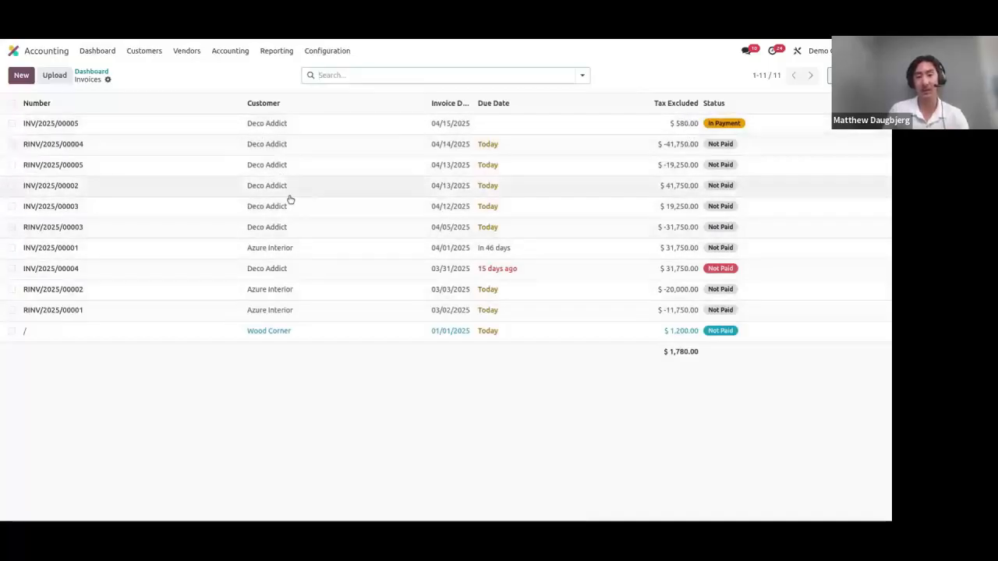
{"action": "left_click", "coordinate": [265, 150]}
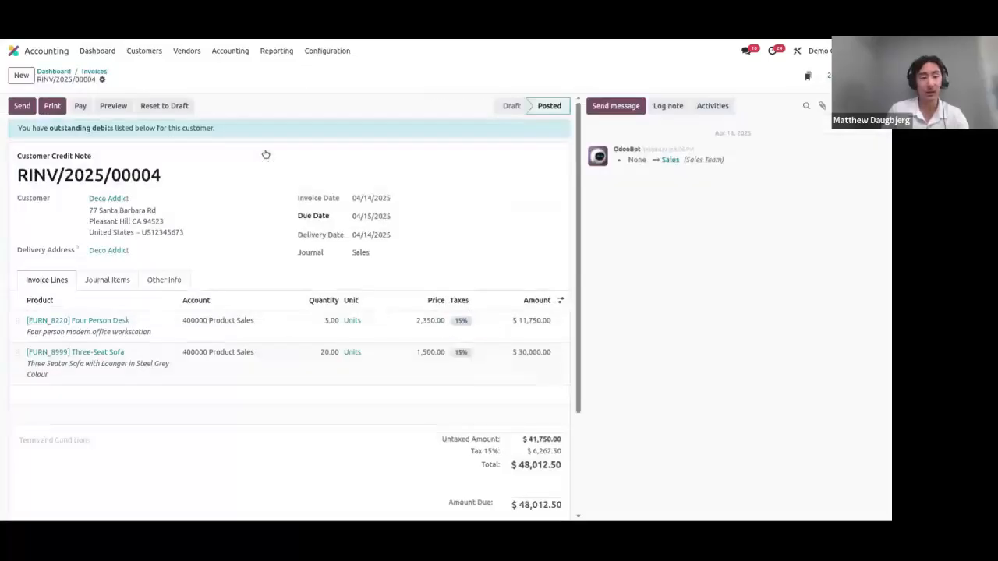
{"action": "left_click", "coordinate": [86, 73]}
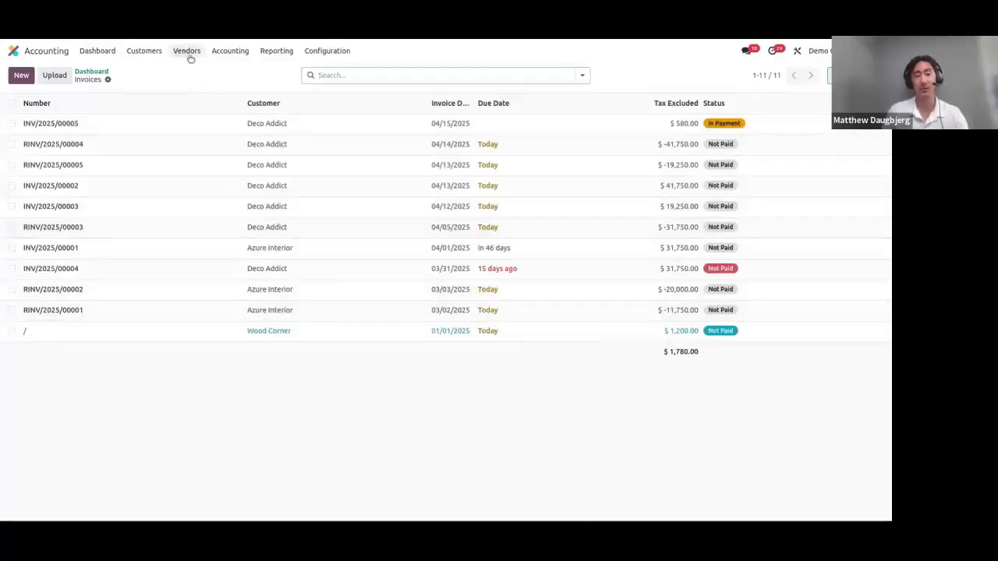
Check the related-record links on the Deco Addict customer record and view all invoices issued to that customer.
{"action": "left_click", "coordinate": [150, 50]}
{"action": "left_click", "coordinate": [149, 142]}
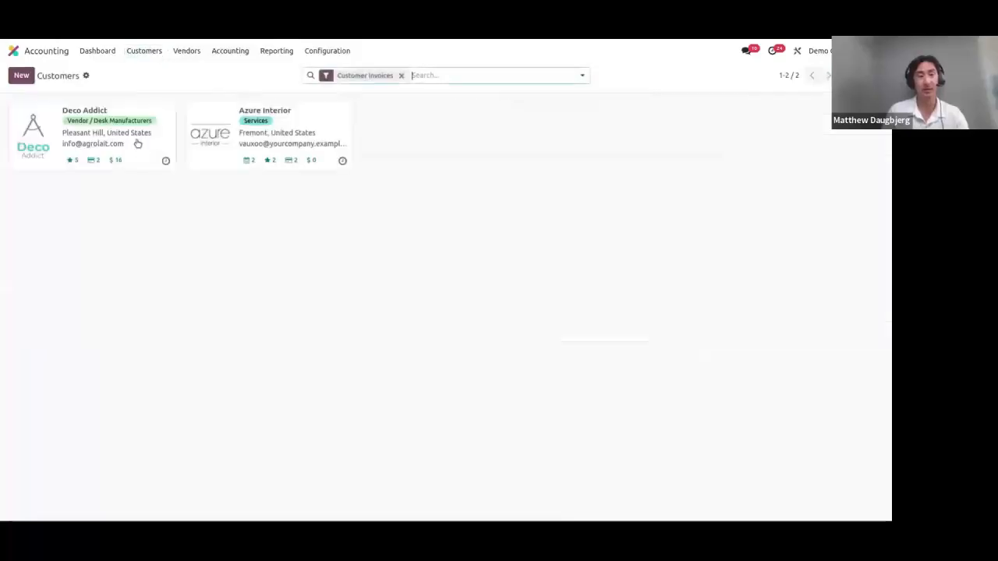
{"action": "left_click", "coordinate": [104, 113]}
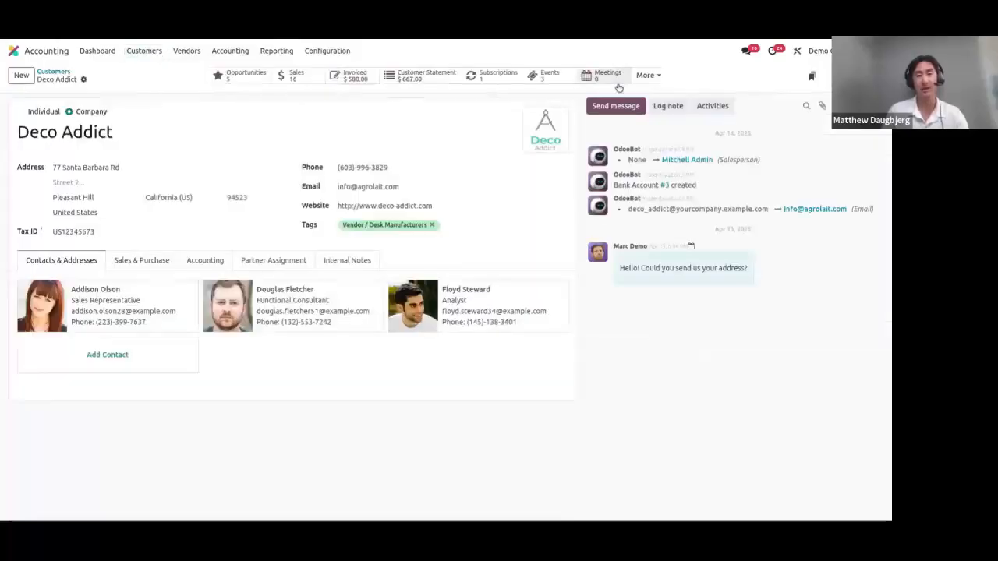
{"action": "left_click", "coordinate": [647, 76]}
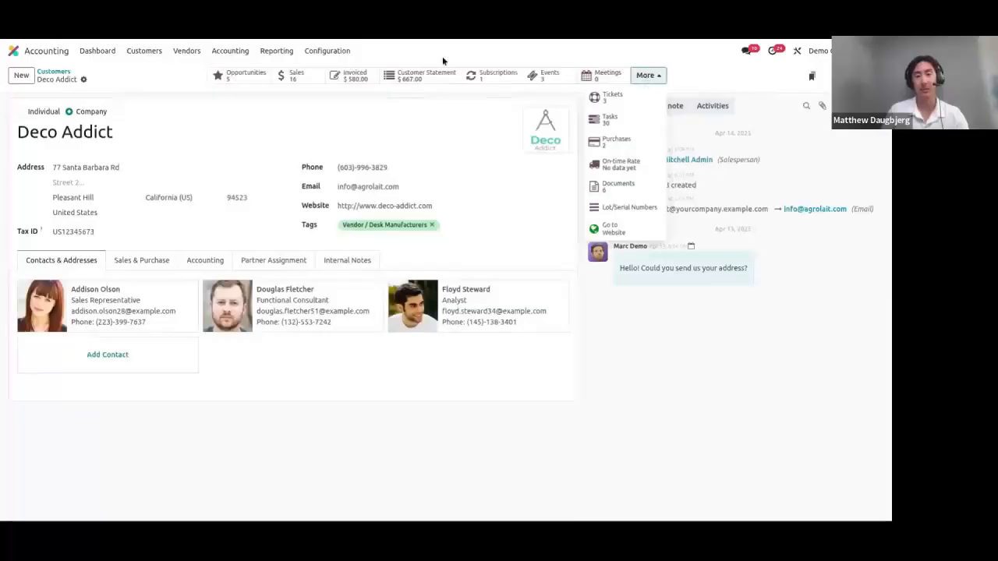
{"action": "left_click", "coordinate": [355, 75]}
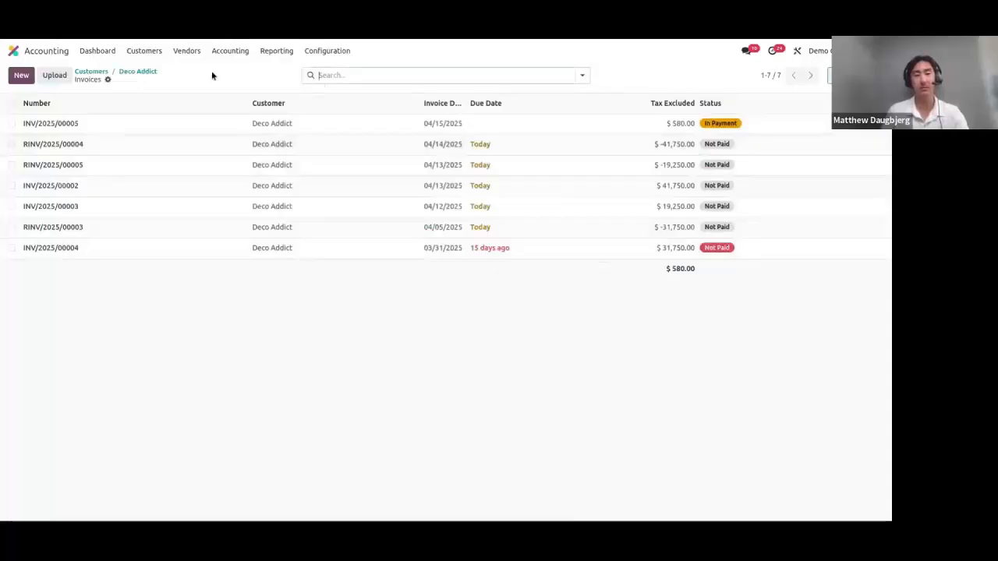
{"action": "left_click", "coordinate": [92, 72]}
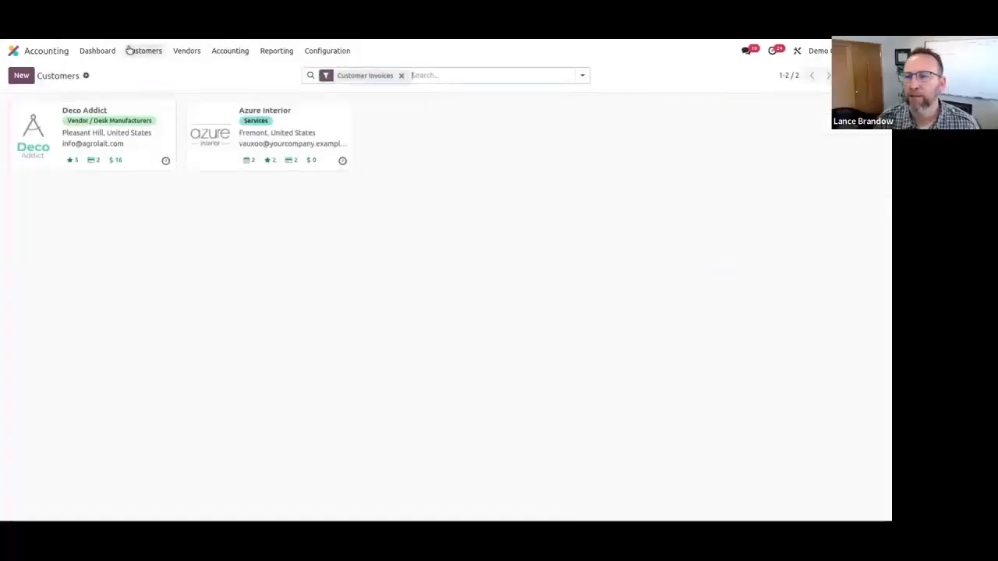
Go back to the Accounting dashboard and open the Balance Sheet report.
{"action": "left_click", "coordinate": [98, 50]}
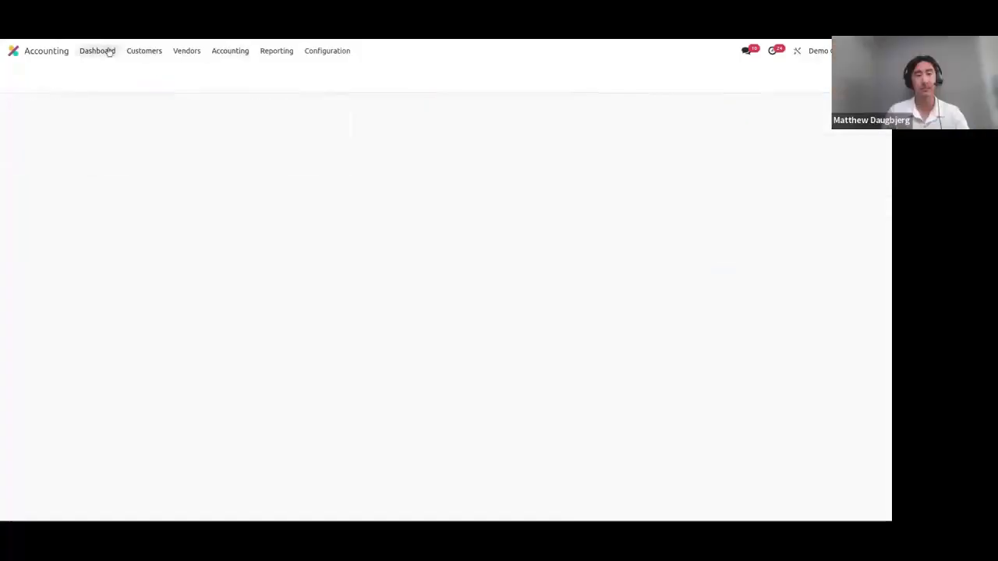
{"action": "left_click", "coordinate": [319, 50]}
{"action": "left_click", "coordinate": [293, 51]}
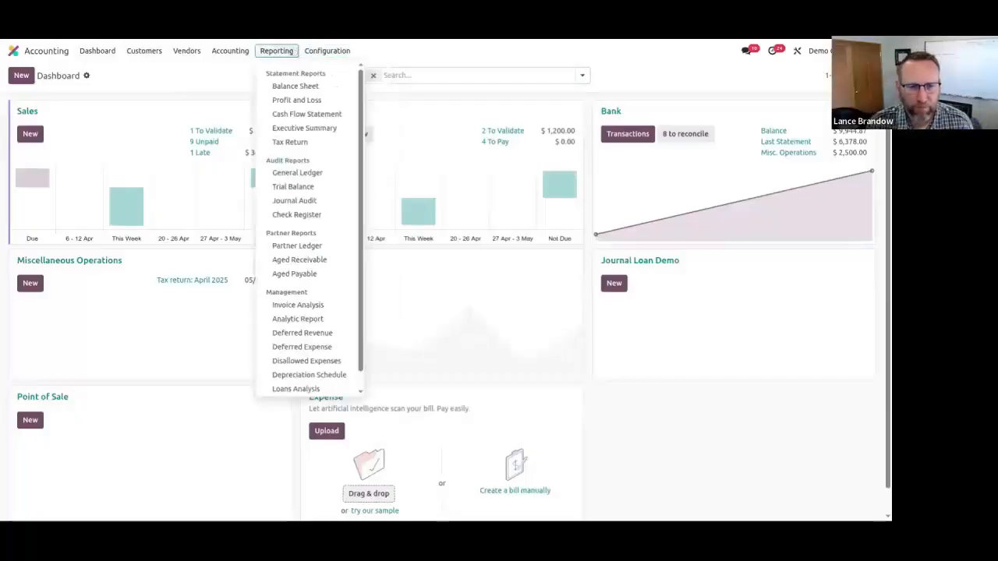
{"action": "left_click", "coordinate": [390, 48]}
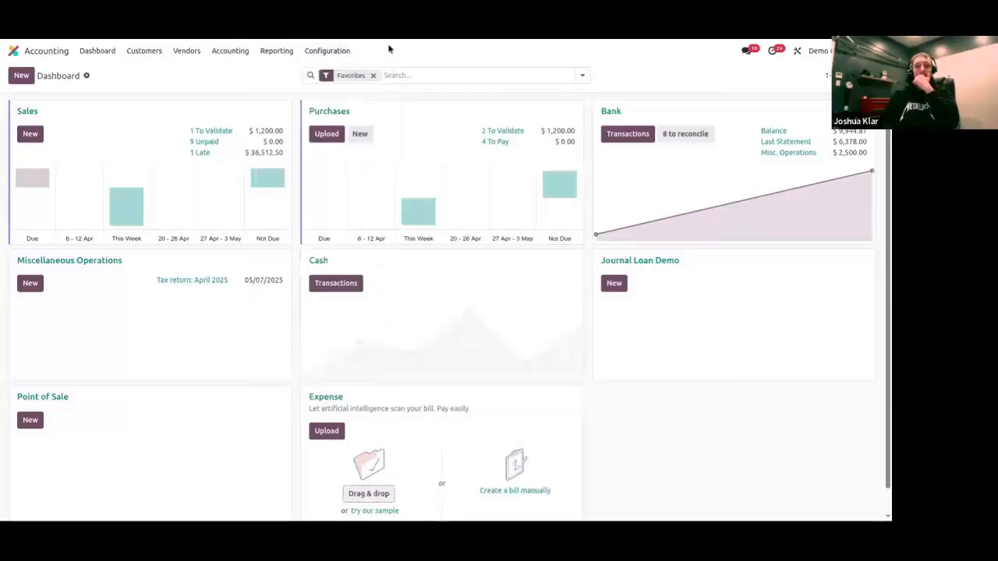
{"action": "left_click", "coordinate": [275, 51]}
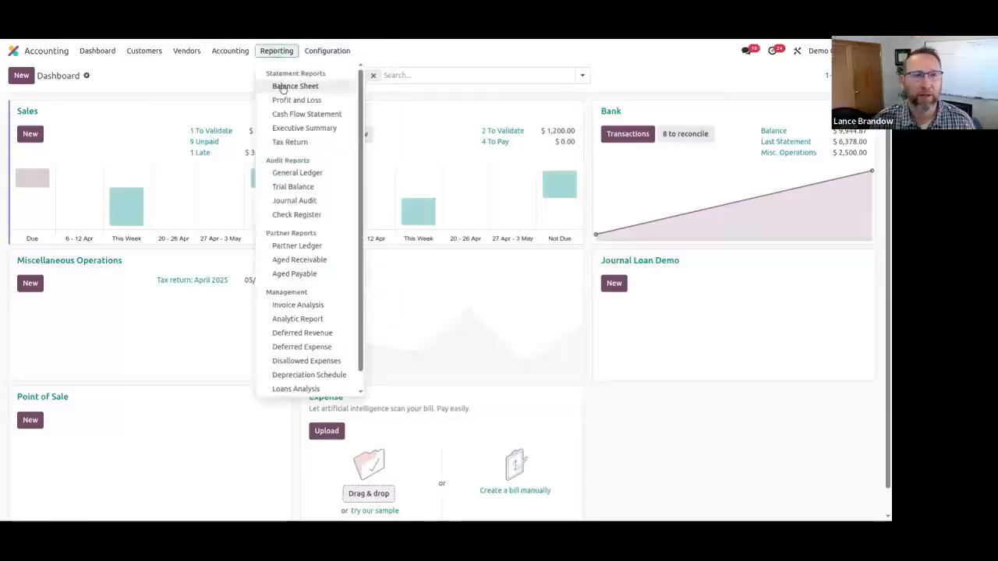
{"action": "left_click", "coordinate": [283, 86]}
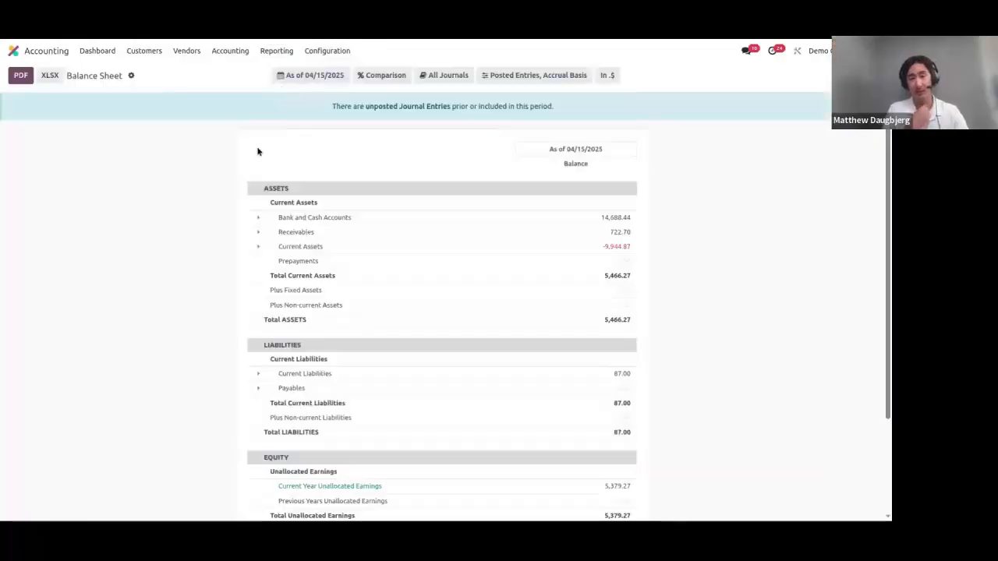
Review the Balance Sheet's assets, liabilities and equity sections down to the end of the report.
{"action": "left_click", "coordinate": [276, 50]}
{"action": "left_click", "coordinate": [165, 149]}
{"action": "scroll", "coordinate": [307, 216], "scroll_direction": "down", "scroll_amount": 3}
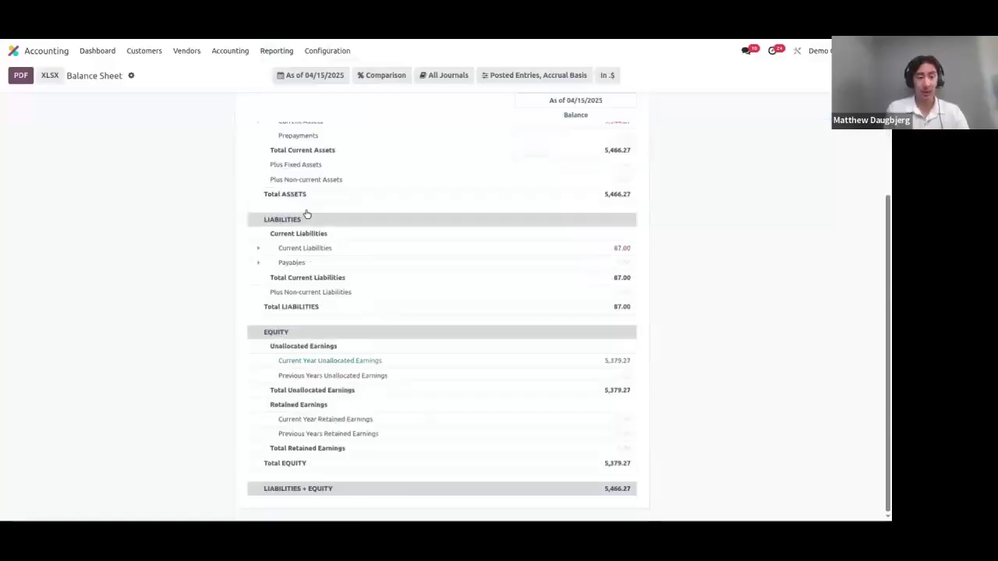
{"action": "scroll", "coordinate": [307, 333], "scroll_direction": "up", "scroll_amount": 3}
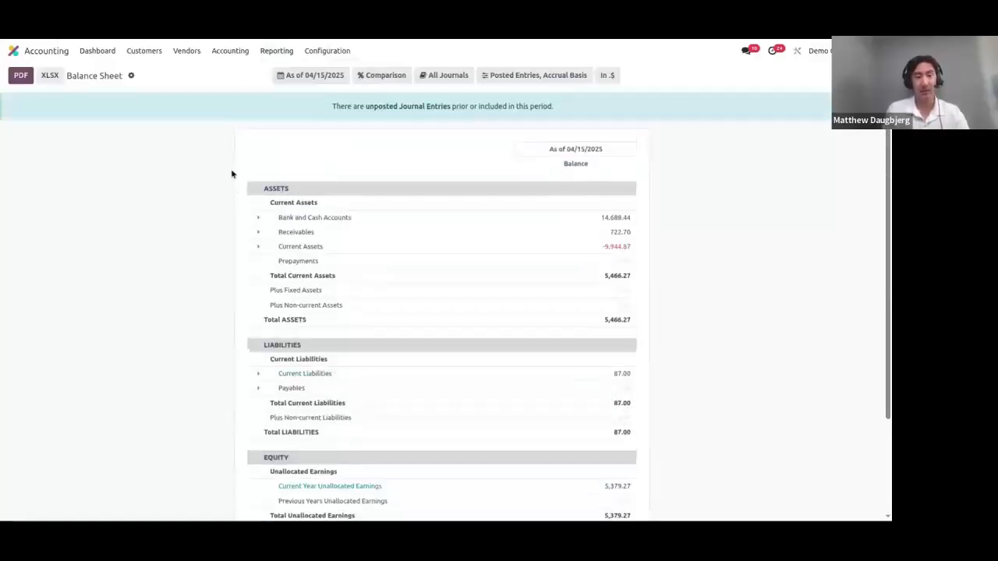
Open the Profit and Loss report and expand its Less Operating Expenses and Revenue lines.
{"action": "left_click", "coordinate": [273, 52]}
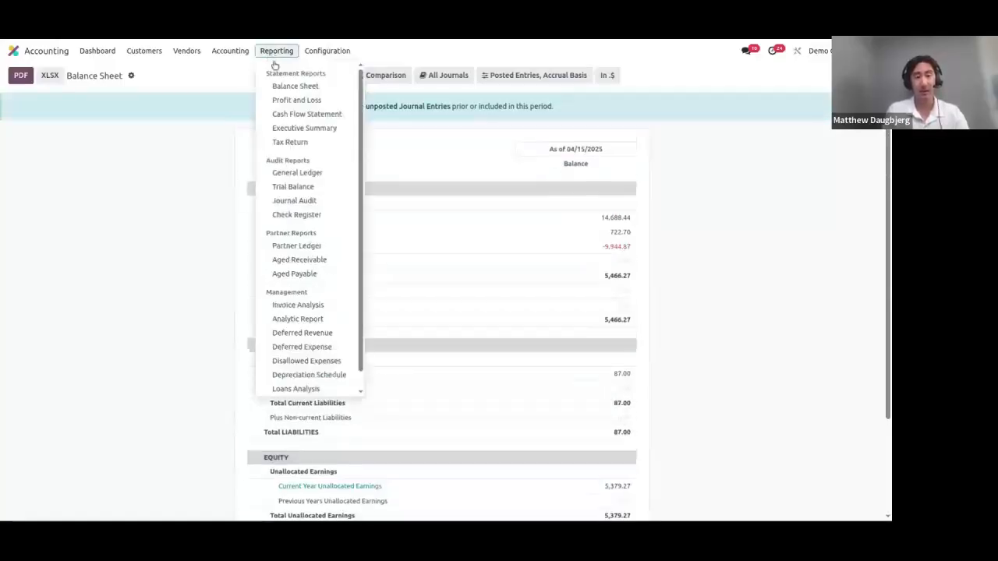
{"action": "left_click", "coordinate": [282, 99]}
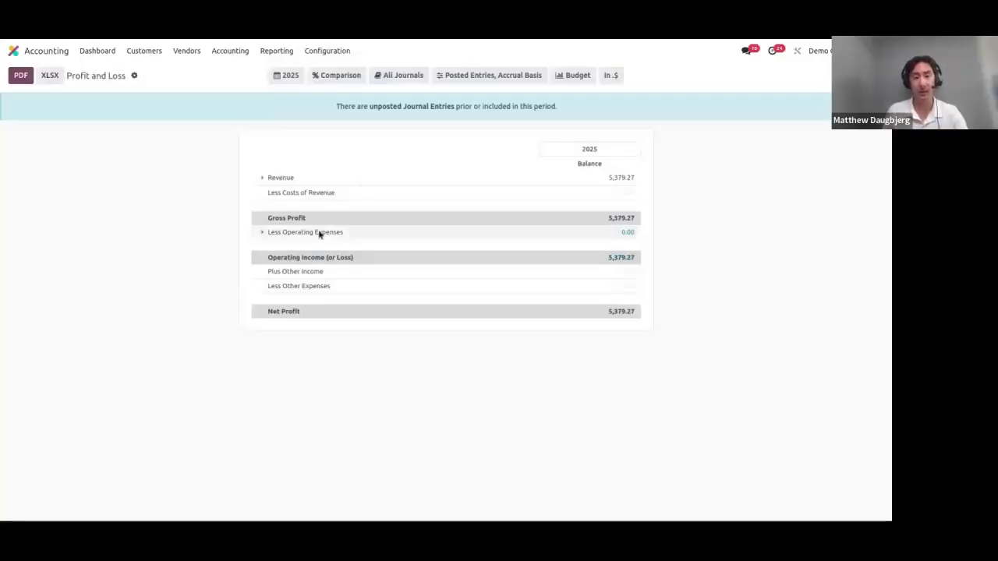
{"action": "left_click", "coordinate": [294, 232]}
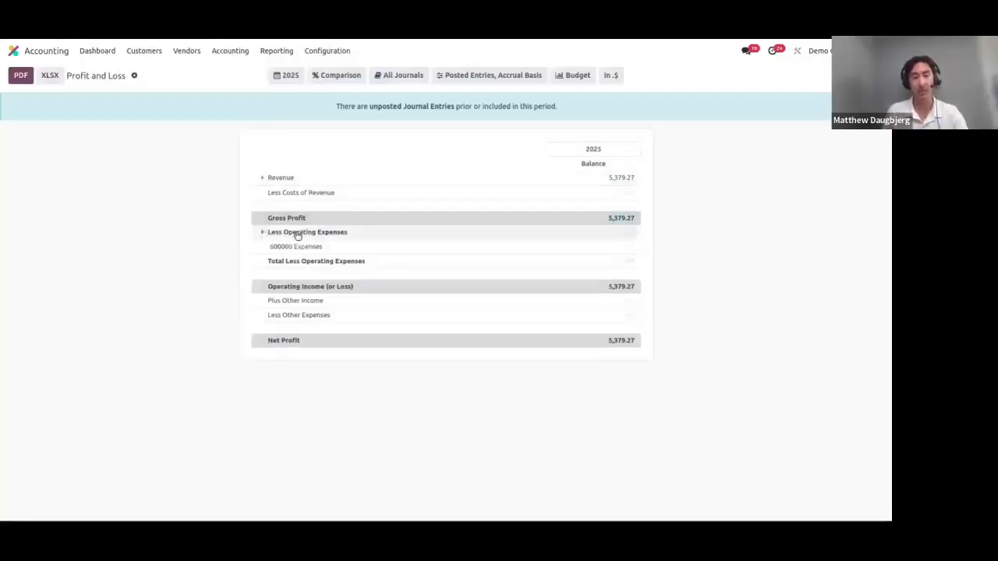
{"action": "left_click", "coordinate": [278, 181]}
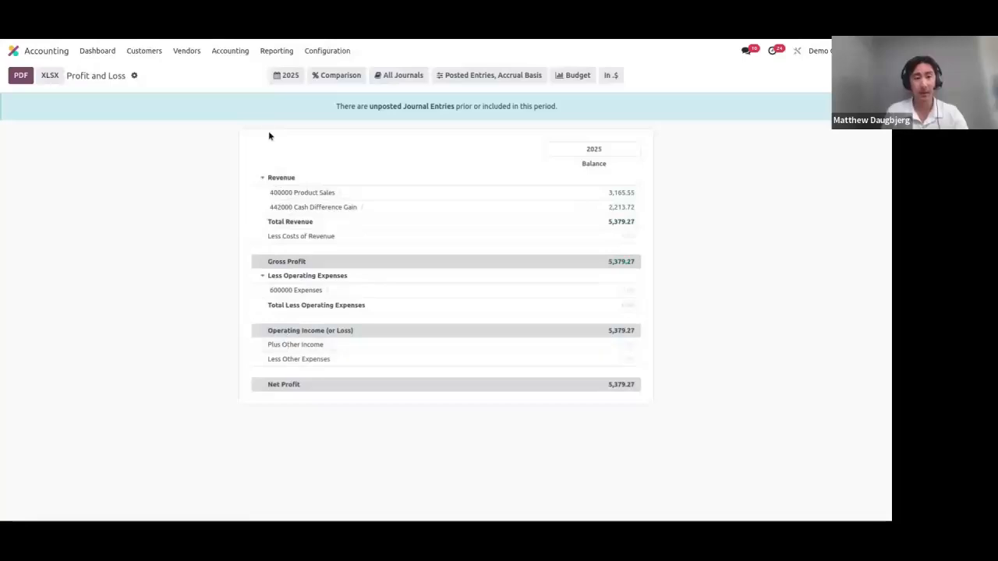
View the Cash Flow Statement, and open the General Ledger with account 101300 Account Receivable (PoS) expanded.
{"action": "left_click", "coordinate": [272, 50]}
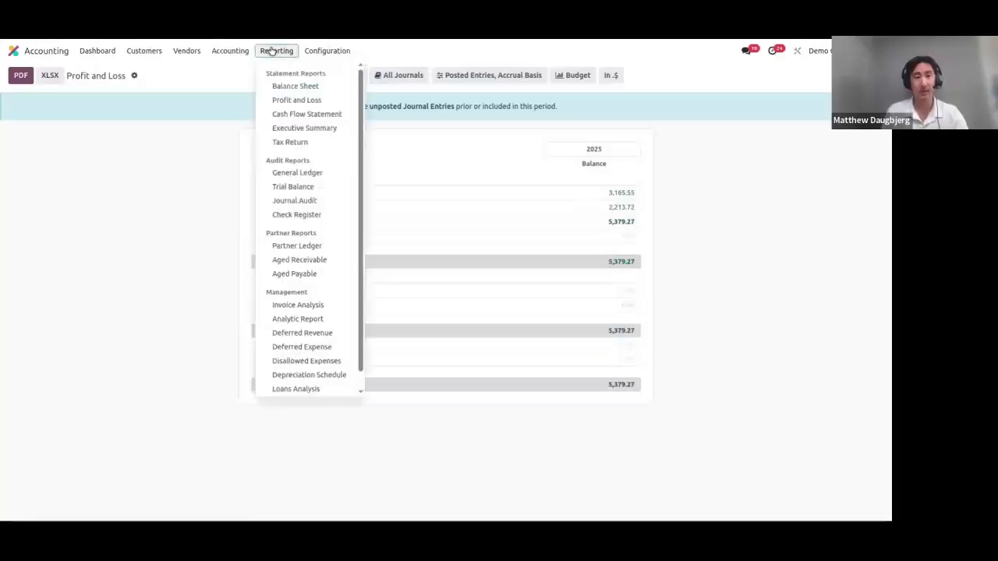
{"action": "left_click", "coordinate": [286, 114]}
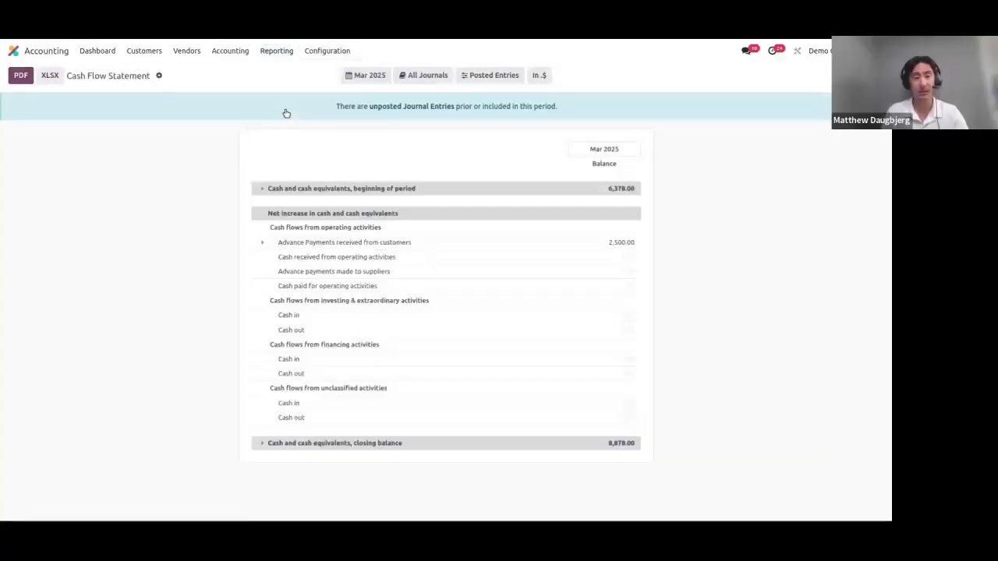
{"action": "left_click", "coordinate": [275, 52]}
{"action": "left_click", "coordinate": [297, 172]}
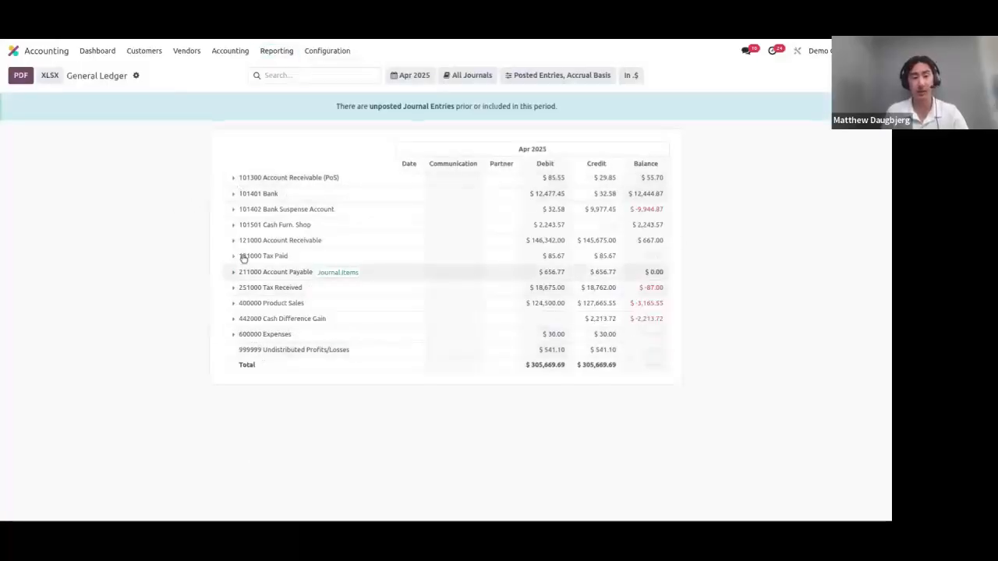
{"action": "left_click", "coordinate": [236, 179]}
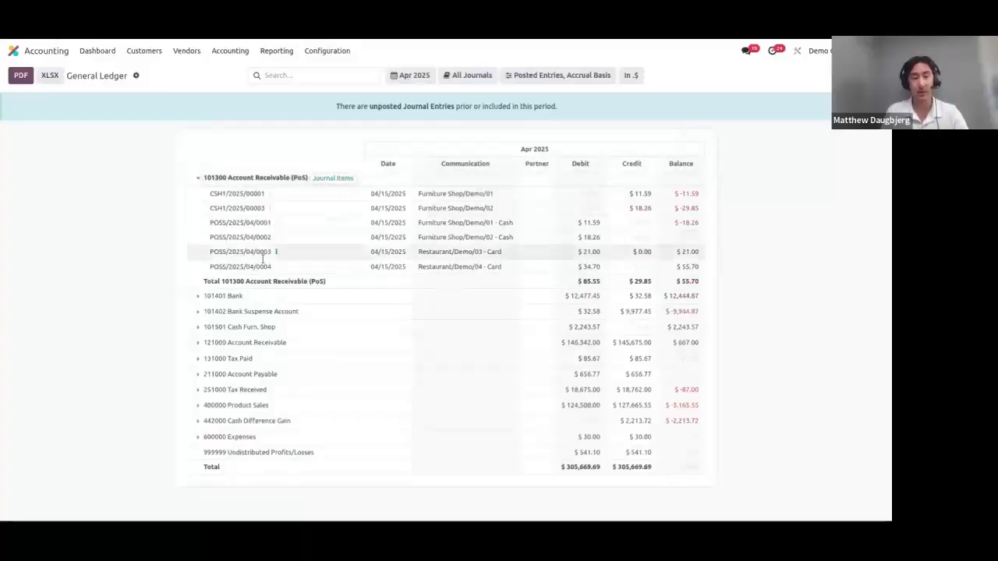
Open the Journal Entries list, view Deco Addict's entry INV/2025/00005 and return to the list.
{"action": "left_click", "coordinate": [236, 51]}
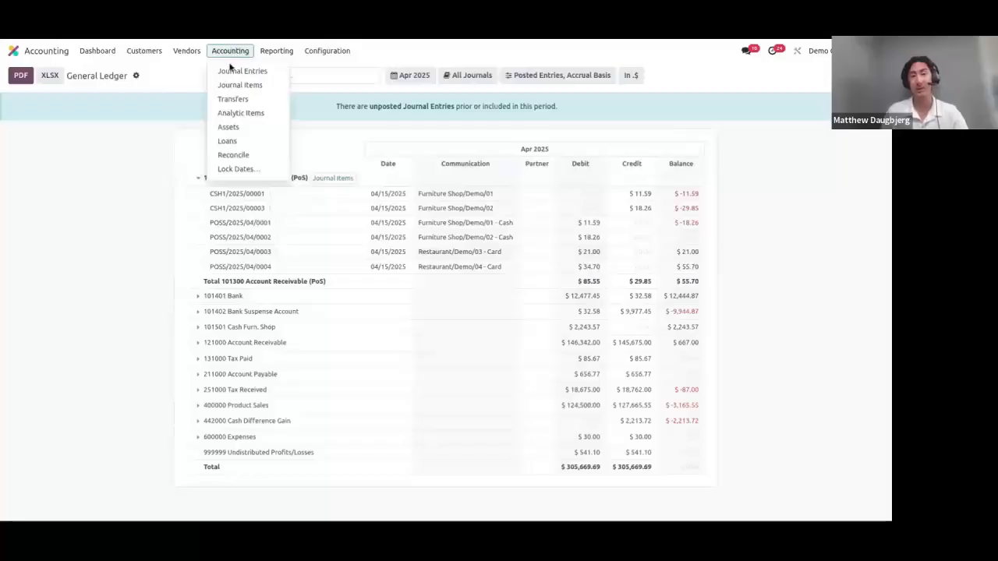
{"action": "left_click", "coordinate": [230, 72]}
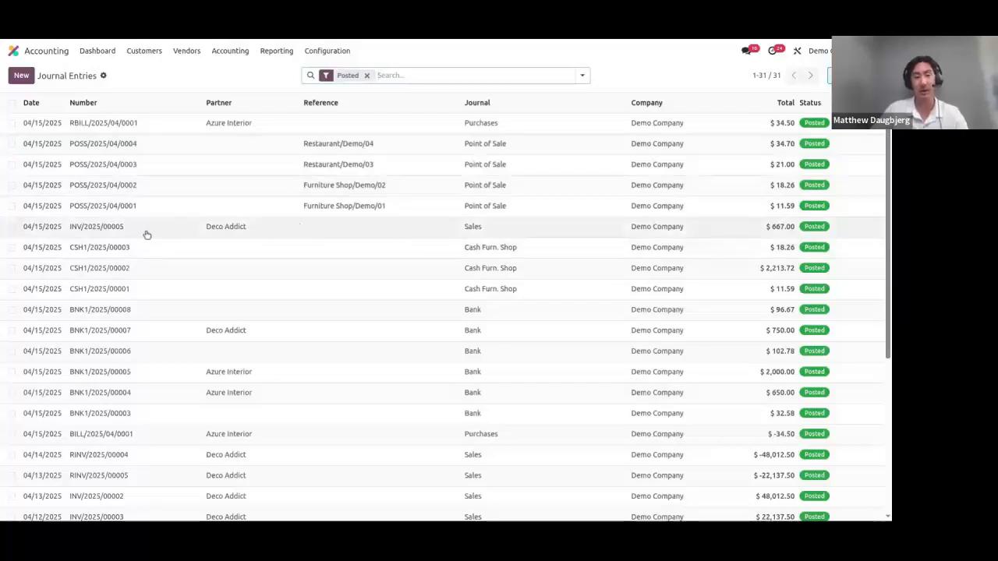
{"action": "left_click", "coordinate": [416, 234]}
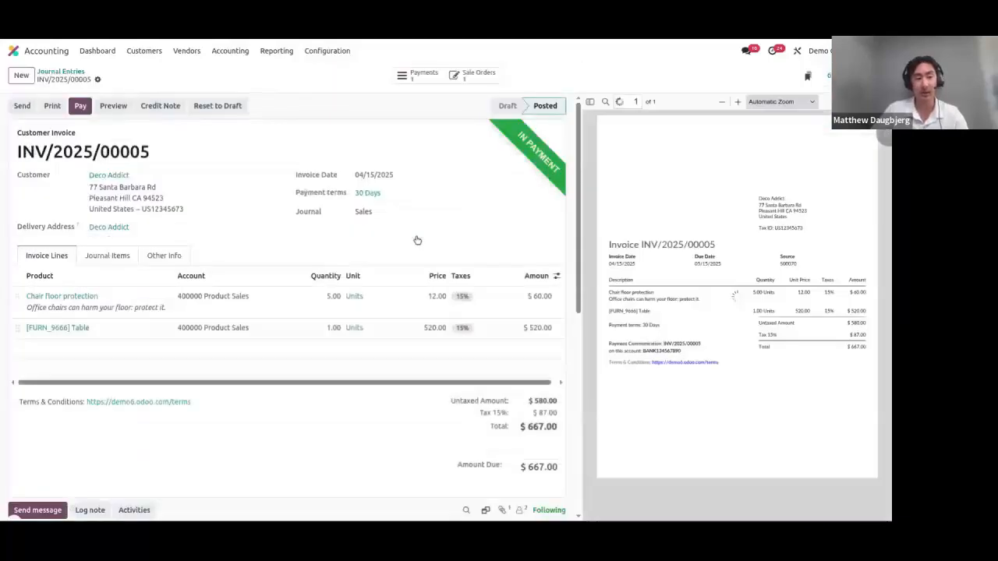
{"action": "left_click", "coordinate": [69, 73]}
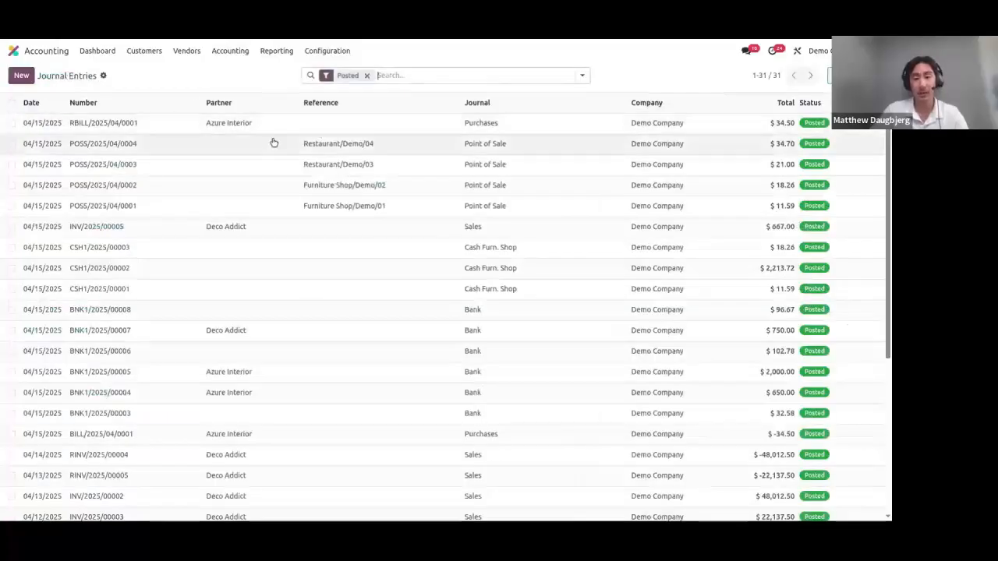
Open the Journal Items list, widen the Journal Entry and Account columns, and look through the posted lines.
{"action": "left_click", "coordinate": [233, 52]}
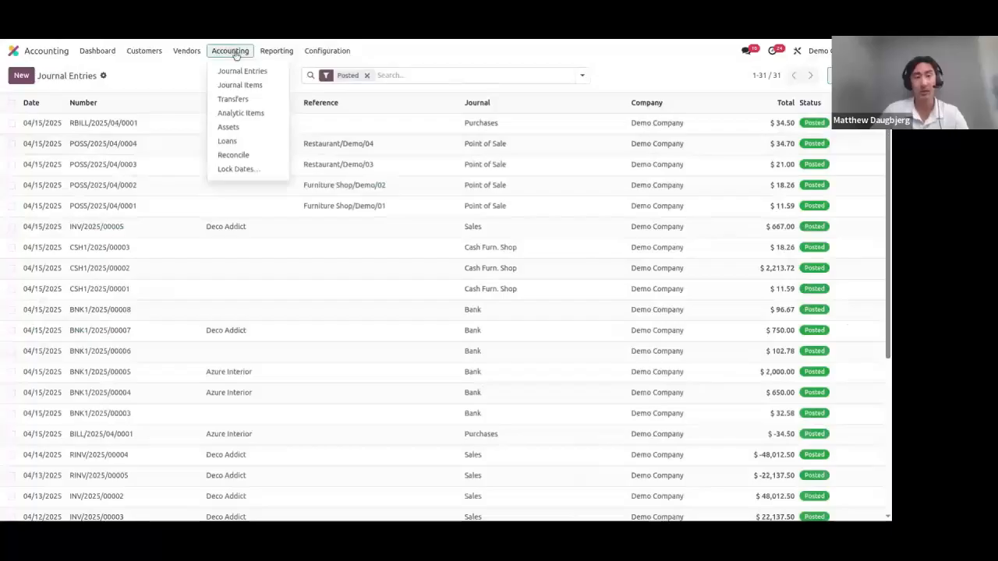
{"action": "left_click", "coordinate": [243, 85]}
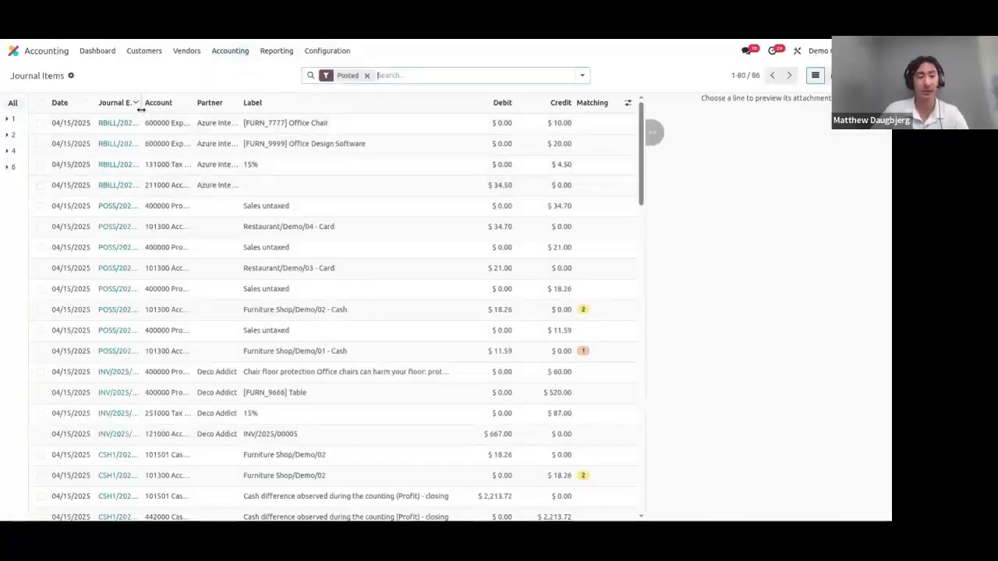
{"action": "left_click_drag", "start_coordinate": [142, 102], "coordinate": [306, 117]}
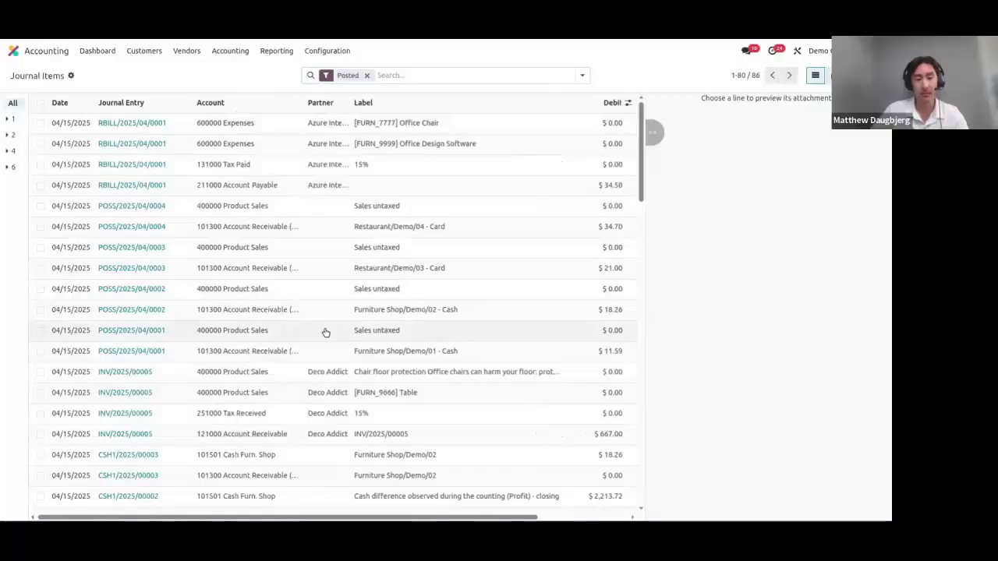
{"action": "scroll", "coordinate": [326, 333], "scroll_direction": "down", "scroll_amount": 4}
{"action": "scroll", "coordinate": [324, 335], "scroll_direction": "down", "scroll_amount": 6}
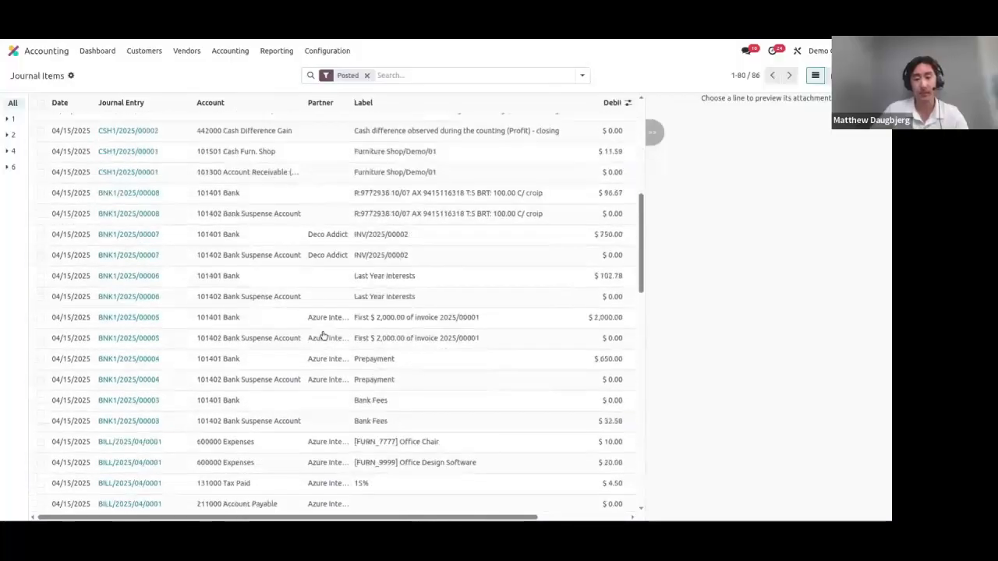
{"action": "scroll", "coordinate": [324, 335], "scroll_direction": "up", "scroll_amount": 5}
{"action": "scroll", "coordinate": [323, 335], "scroll_direction": "up", "scroll_amount": 5}
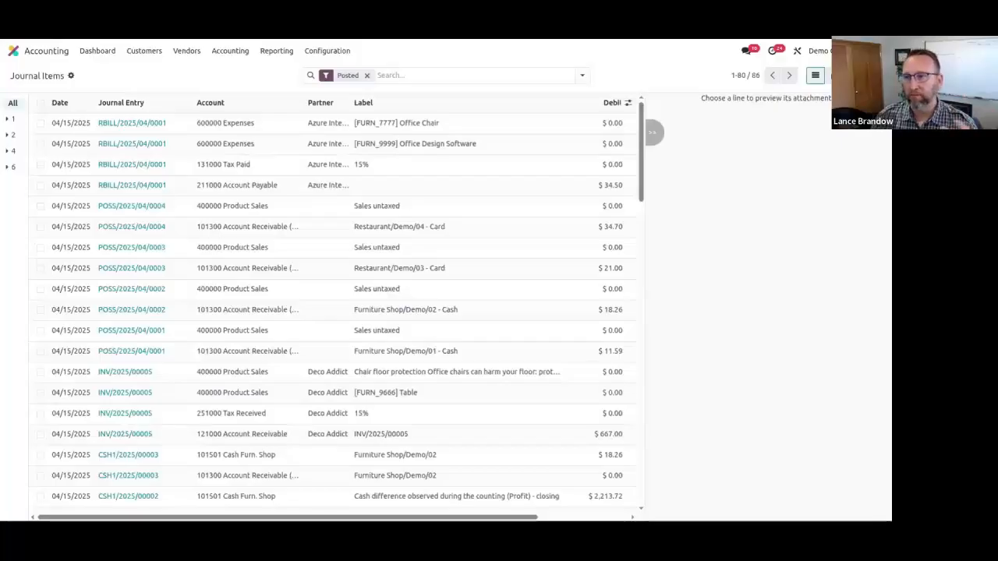
Return to the Accounting dashboard and look over the available Configuration and Accounting options.
{"action": "left_click", "coordinate": [99, 52]}
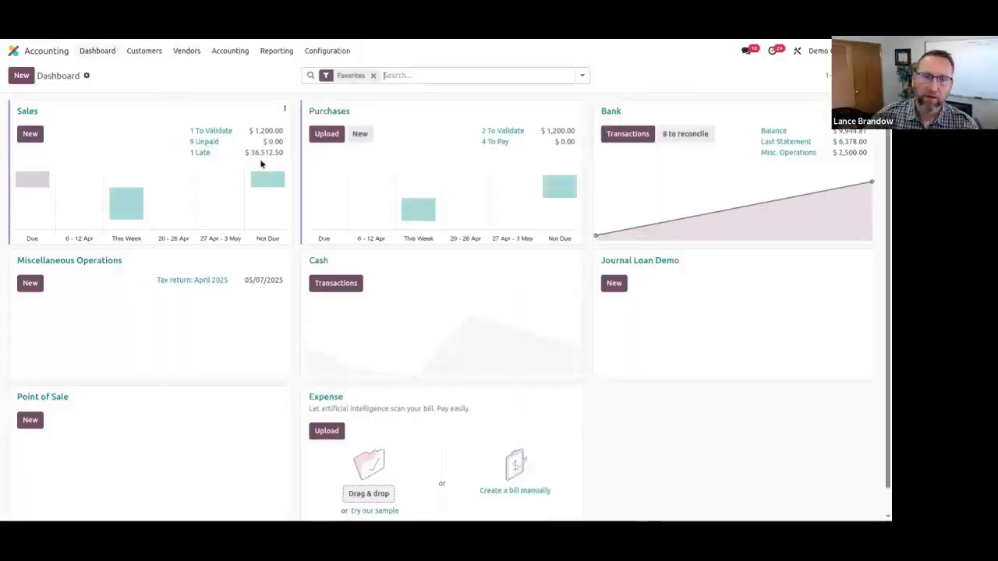
{"action": "left_click", "coordinate": [330, 50]}
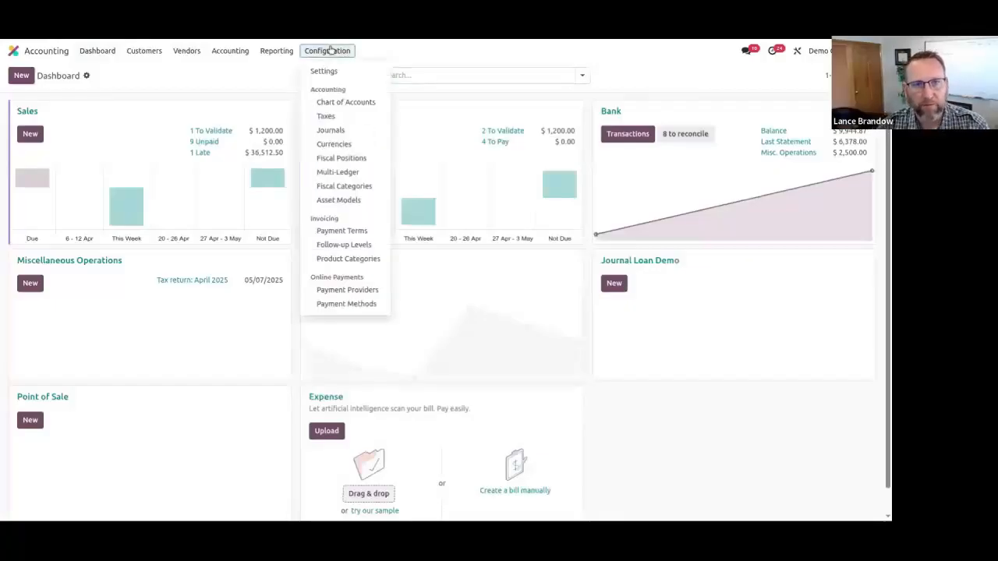
{"action": "left_click", "coordinate": [403, 61]}
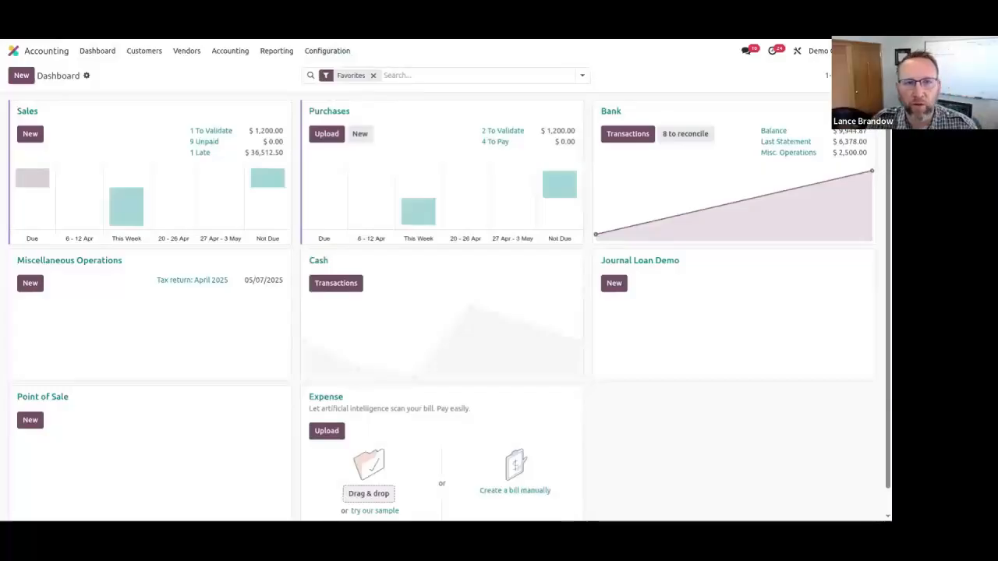
{"action": "left_click", "coordinate": [230, 51]}
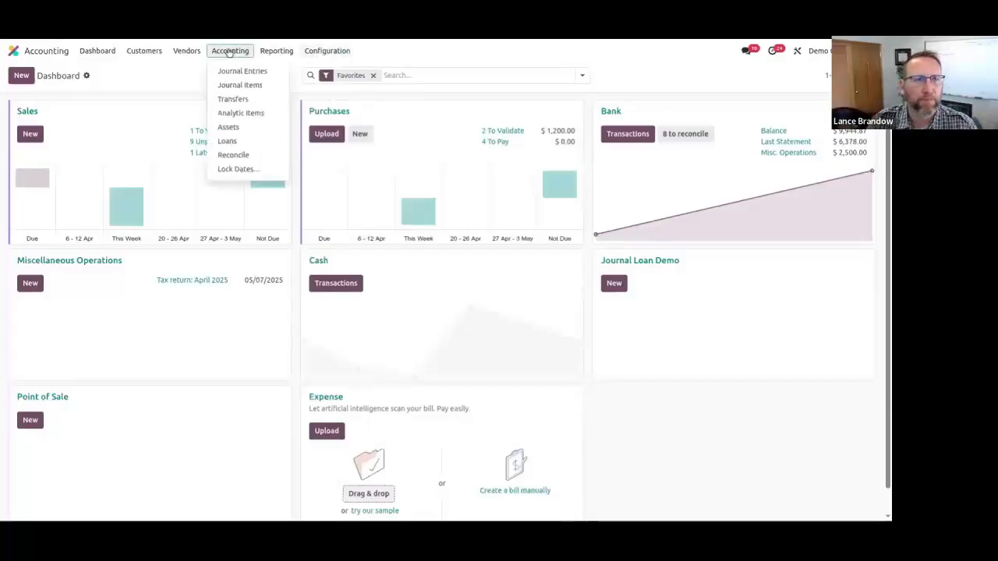
{"action": "left_click", "coordinate": [174, 80]}
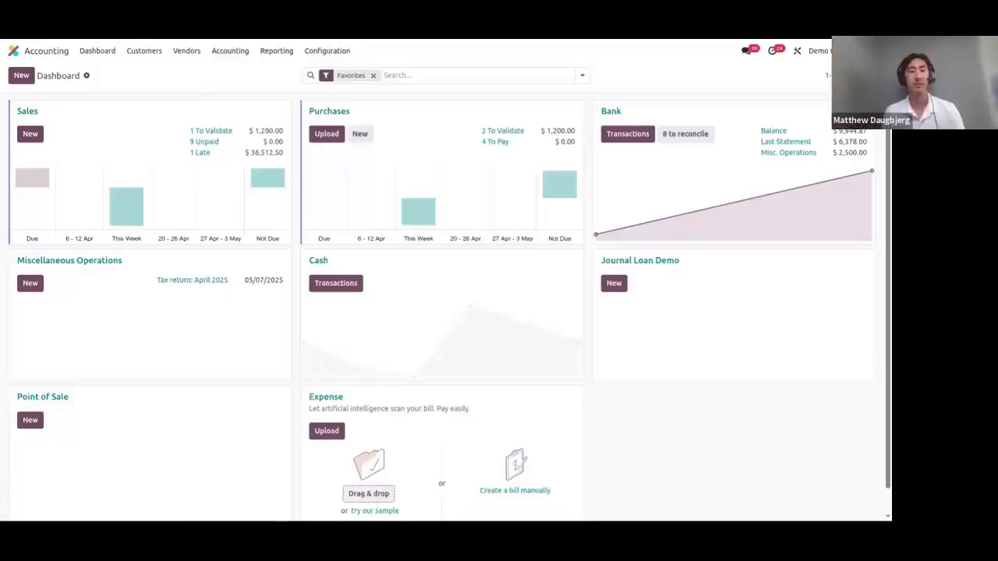
Switch to the Inventory app and call up its Stock, Locations and Moves History reports.
{"action": "left_click", "coordinate": [34, 50]}
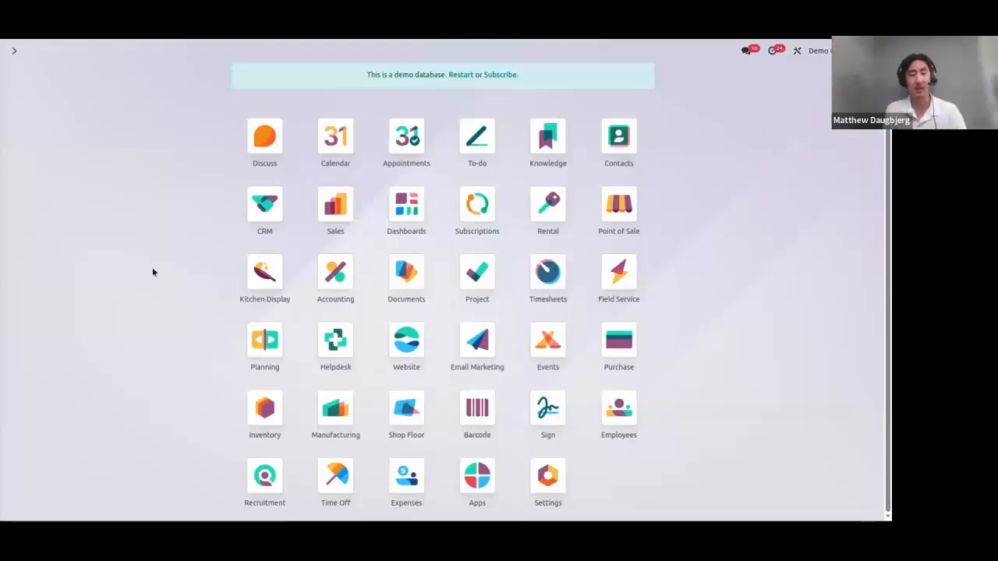
{"action": "left_click", "coordinate": [247, 404]}
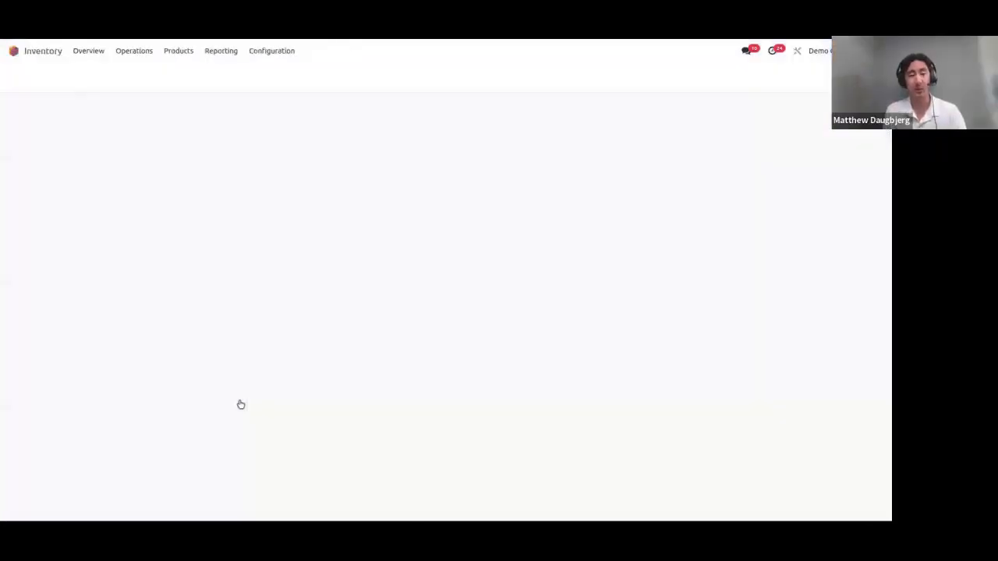
{"action": "left_click", "coordinate": [218, 52]}
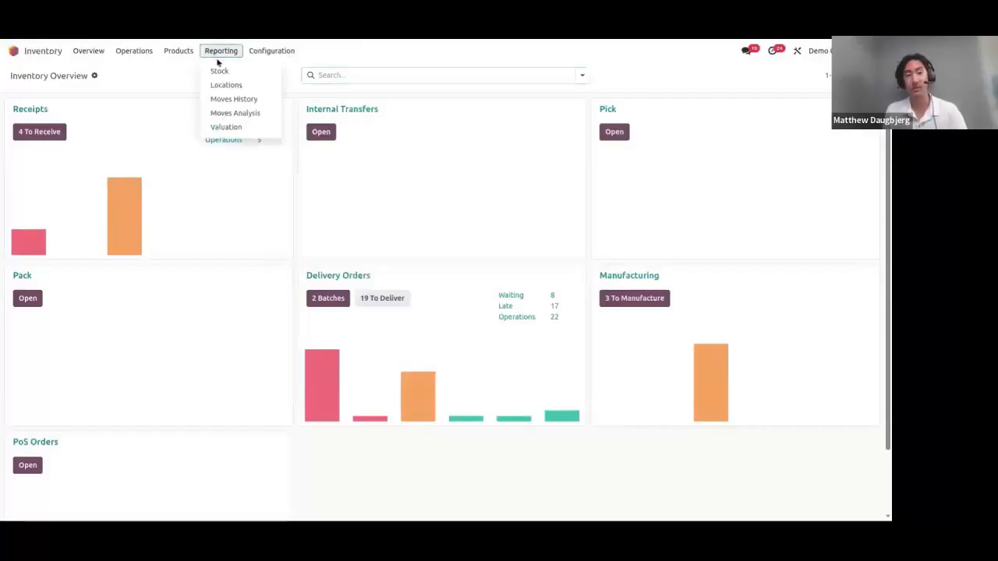
{"action": "left_click", "coordinate": [219, 73]}
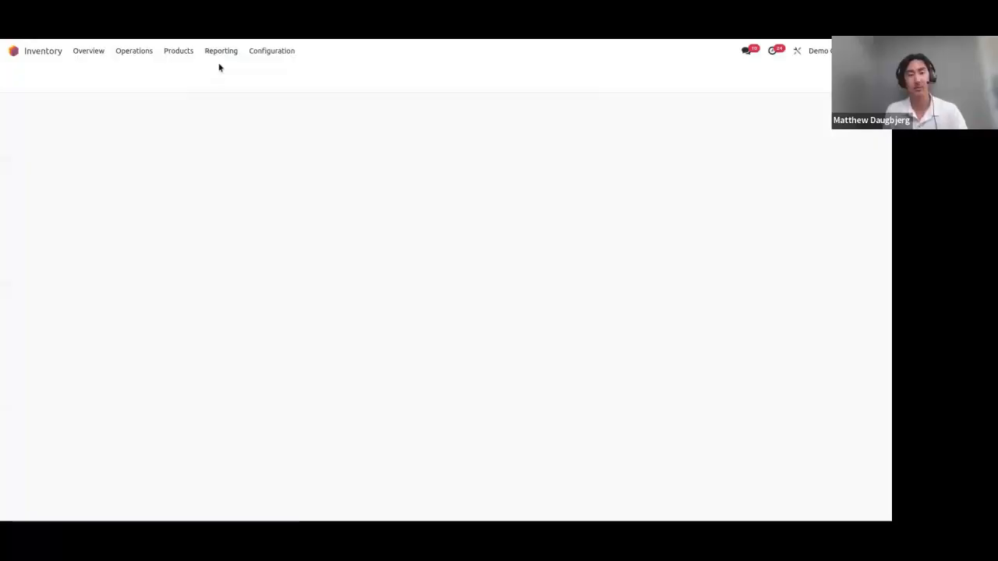
{"action": "left_click", "coordinate": [220, 53]}
{"action": "left_click", "coordinate": [221, 88]}
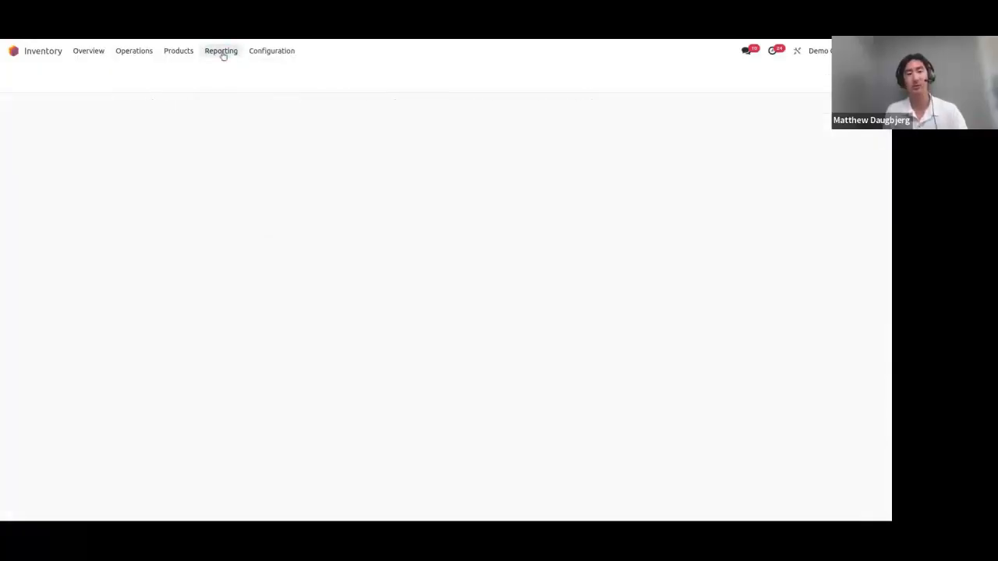
{"action": "left_click", "coordinate": [221, 52]}
{"action": "left_click", "coordinate": [234, 98]}
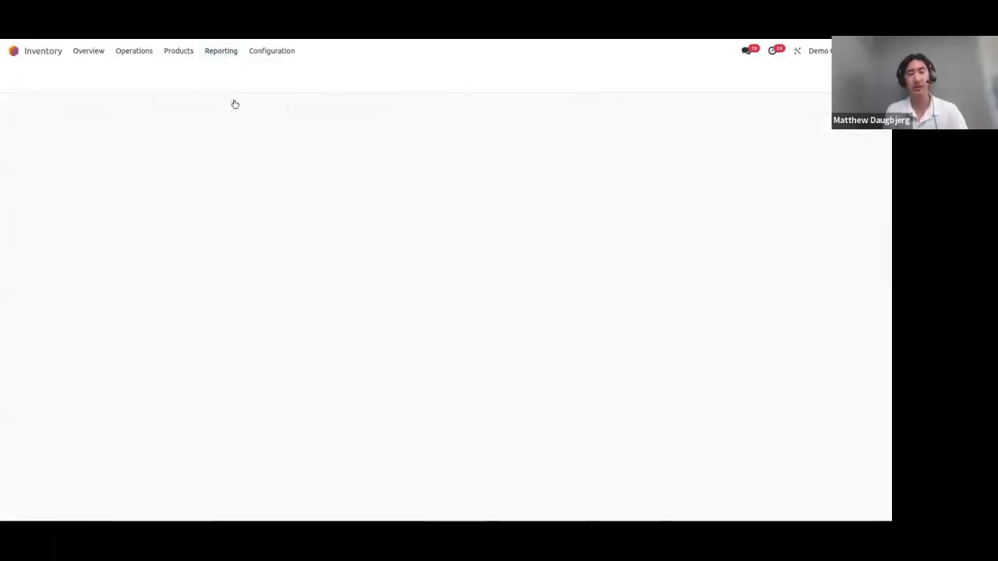
Switch to the Sales app and open the Sales Analysis report.
{"action": "left_click", "coordinate": [13, 52]}
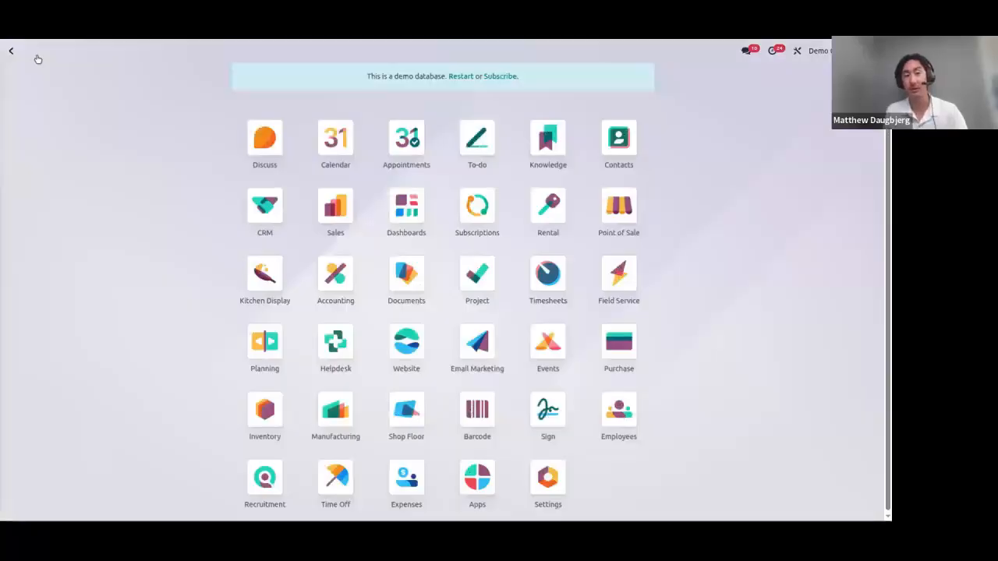
{"action": "left_click", "coordinate": [331, 225]}
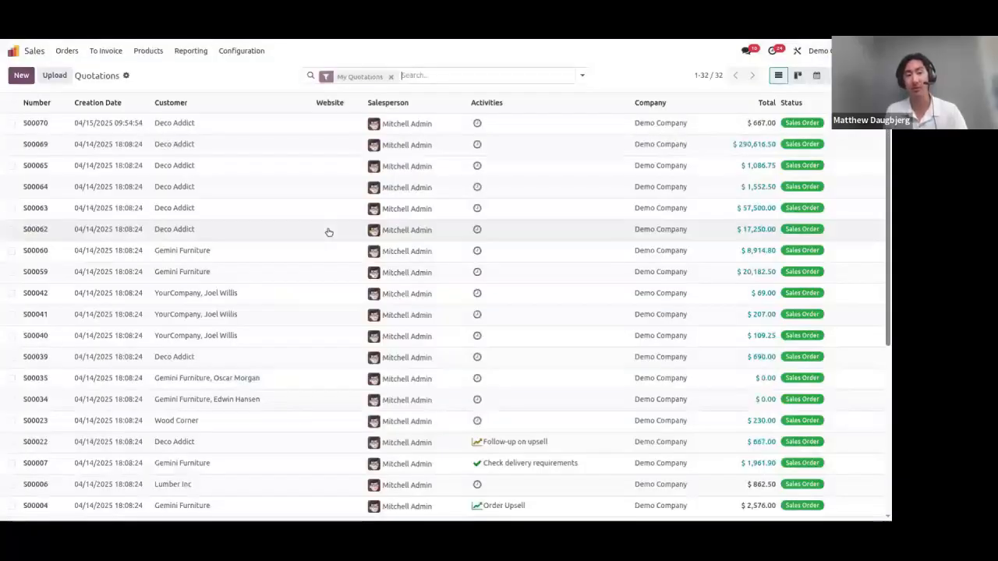
{"action": "left_click", "coordinate": [191, 52]}
{"action": "left_click", "coordinate": [188, 71]}
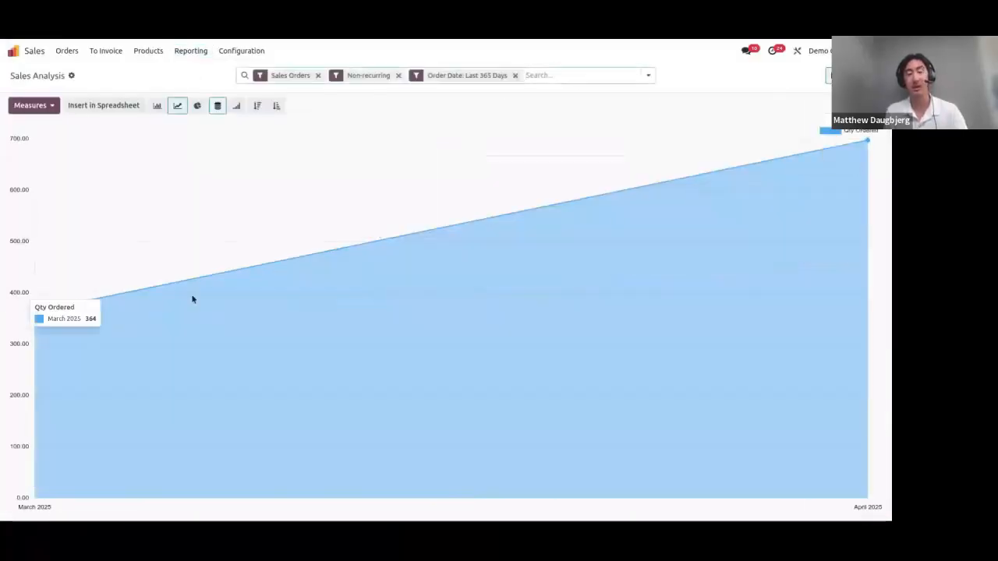
Switch to the Dashboards app and view the Sales dashboard for the last 90 days.
{"action": "left_click", "coordinate": [21, 53]}
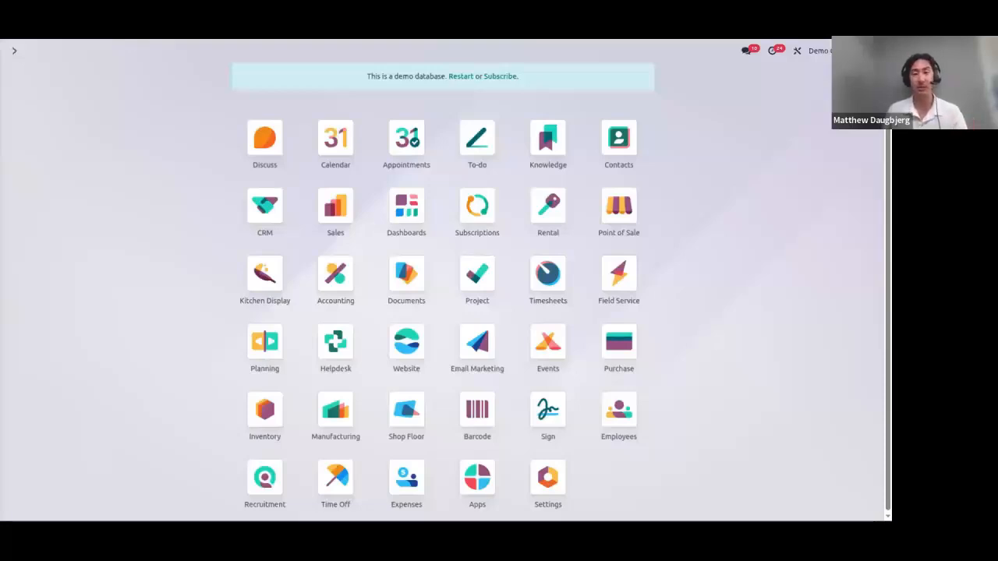
{"action": "left_click", "coordinate": [406, 206]}
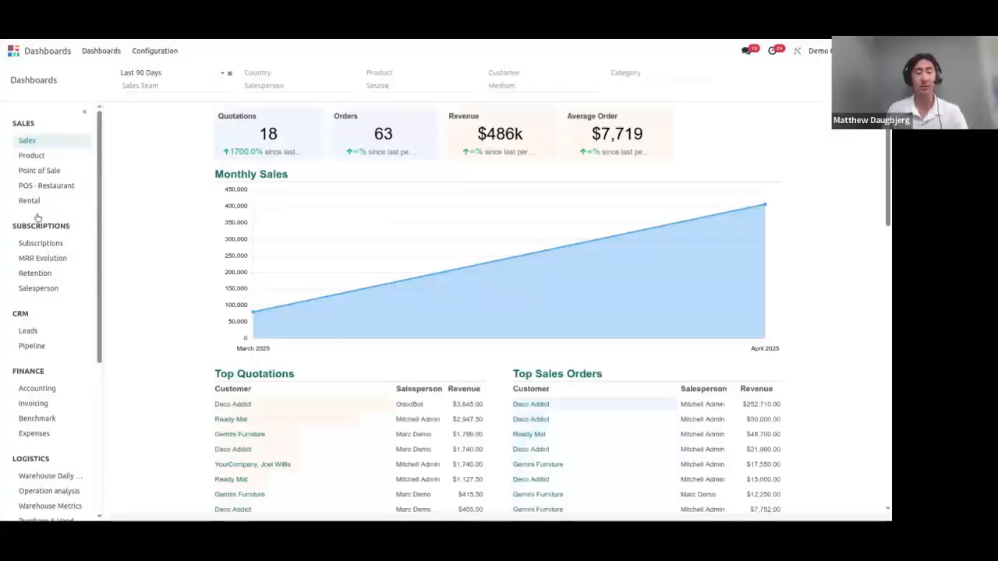
Look through the list of available dashboards, from Sales and Subscriptions down to Human Resources.
{"action": "scroll", "coordinate": [51, 312], "scroll_direction": "down", "scroll_amount": 5}
{"action": "scroll", "coordinate": [50, 312], "scroll_direction": "up", "scroll_amount": 5}
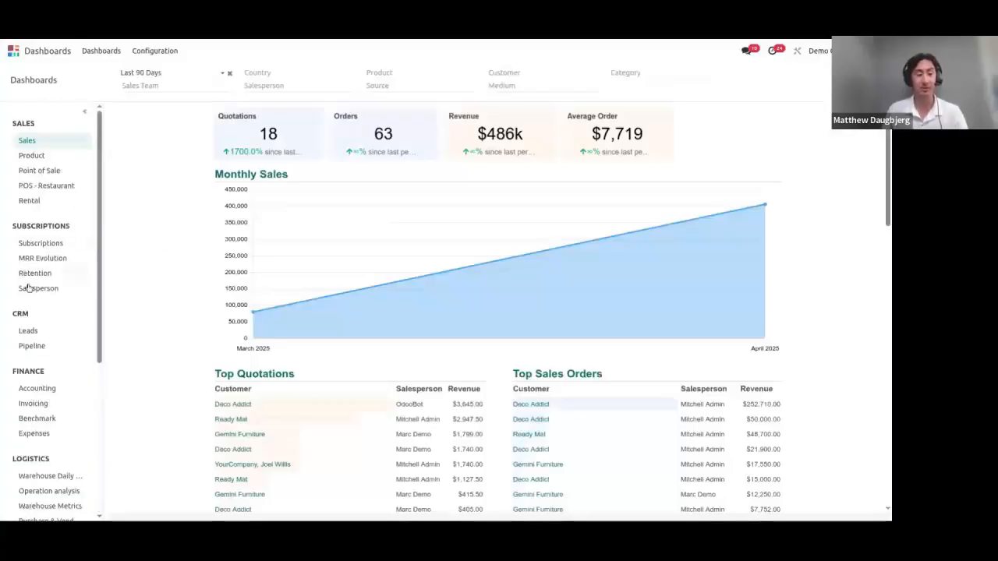
{"action": "scroll", "coordinate": [29, 304], "scroll_direction": "down", "scroll_amount": 1}
{"action": "scroll", "coordinate": [28, 308], "scroll_direction": "down", "scroll_amount": 4}
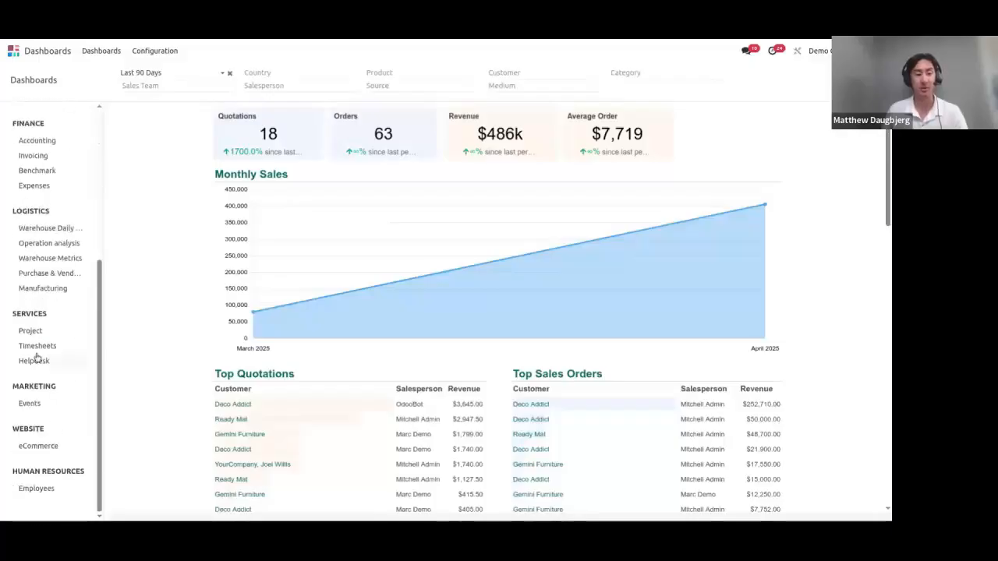
{"action": "scroll", "coordinate": [48, 366], "scroll_direction": "up", "scroll_amount": 5}
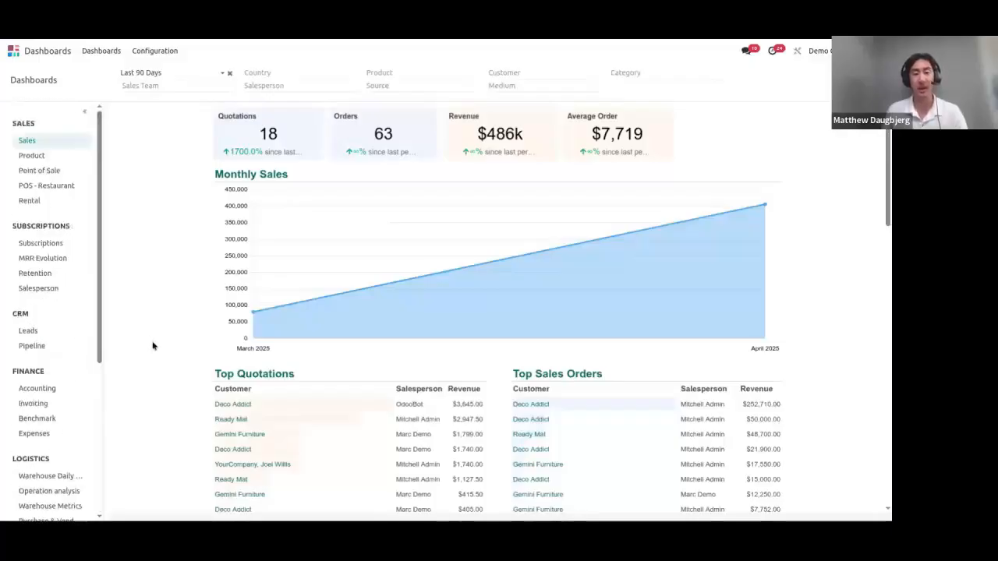
Examine the Sales dashboard's monthly sales chart and its top quotations, orders, products, customers, categories and sales teams.
{"action": "scroll", "coordinate": [187, 366], "scroll_direction": "down", "scroll_amount": 2}
{"action": "scroll", "coordinate": [193, 373], "scroll_direction": "down", "scroll_amount": 2}
{"action": "scroll", "coordinate": [194, 372], "scroll_direction": "up", "scroll_amount": 4}
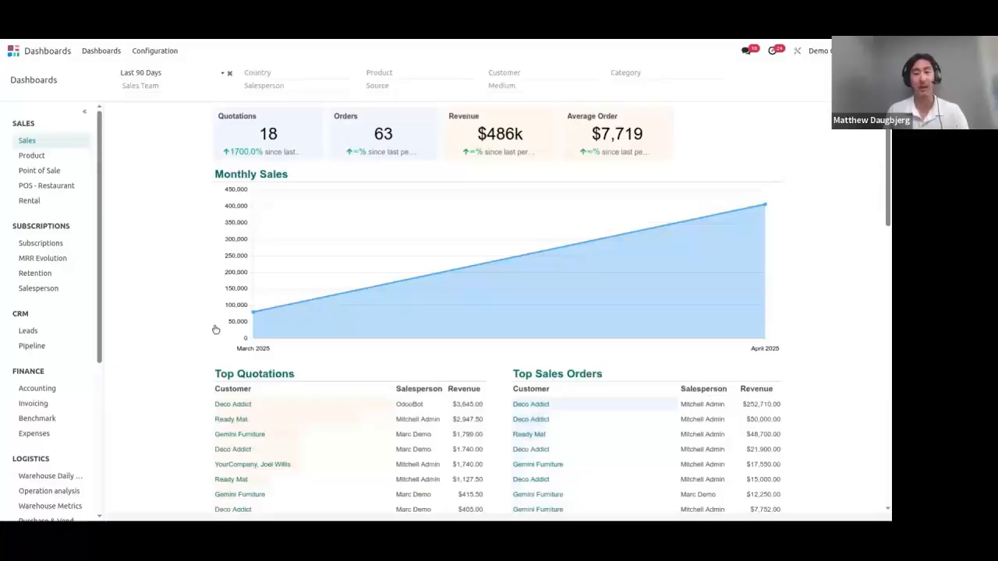
{"action": "scroll", "coordinate": [178, 300], "scroll_direction": "down", "scroll_amount": 2}
{"action": "scroll", "coordinate": [177, 300], "scroll_direction": "up", "scroll_amount": 2}
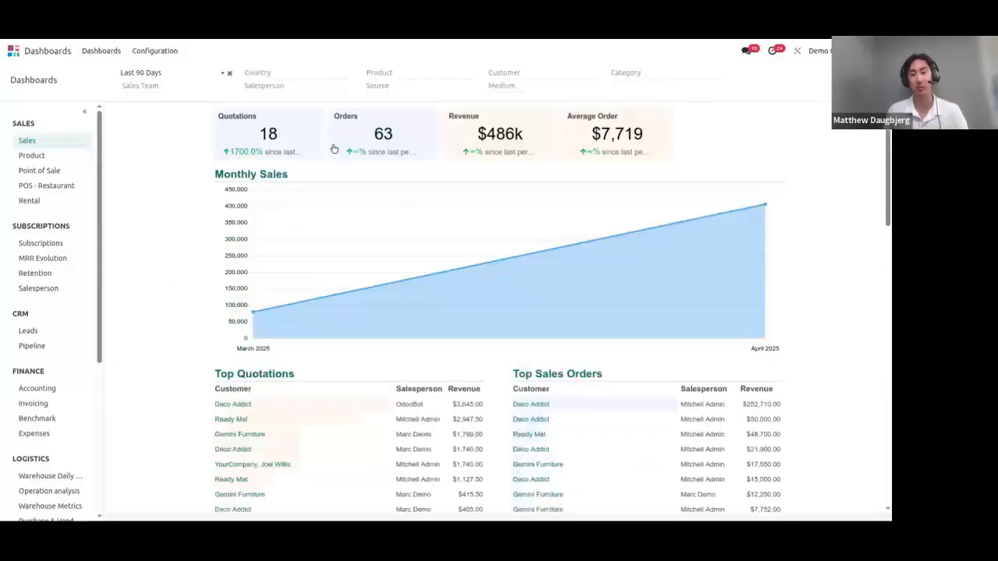
{"action": "scroll", "coordinate": [153, 322], "scroll_direction": "down", "scroll_amount": 2}
{"action": "scroll", "coordinate": [153, 322], "scroll_direction": "down", "scroll_amount": 1}
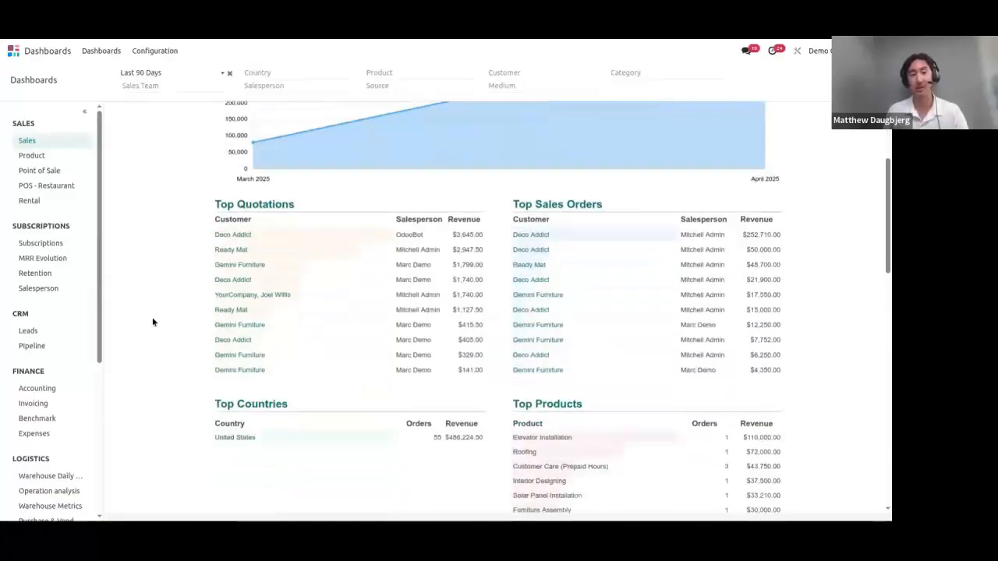
{"action": "scroll", "coordinate": [254, 316], "scroll_direction": "down", "scroll_amount": 5}
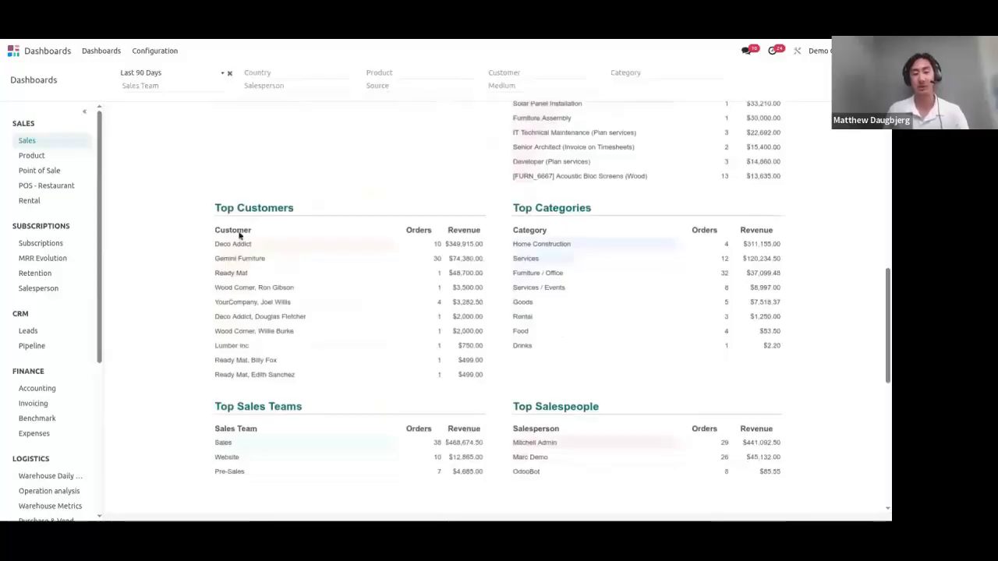
{"action": "scroll", "coordinate": [254, 317], "scroll_direction": "down", "scroll_amount": 1}
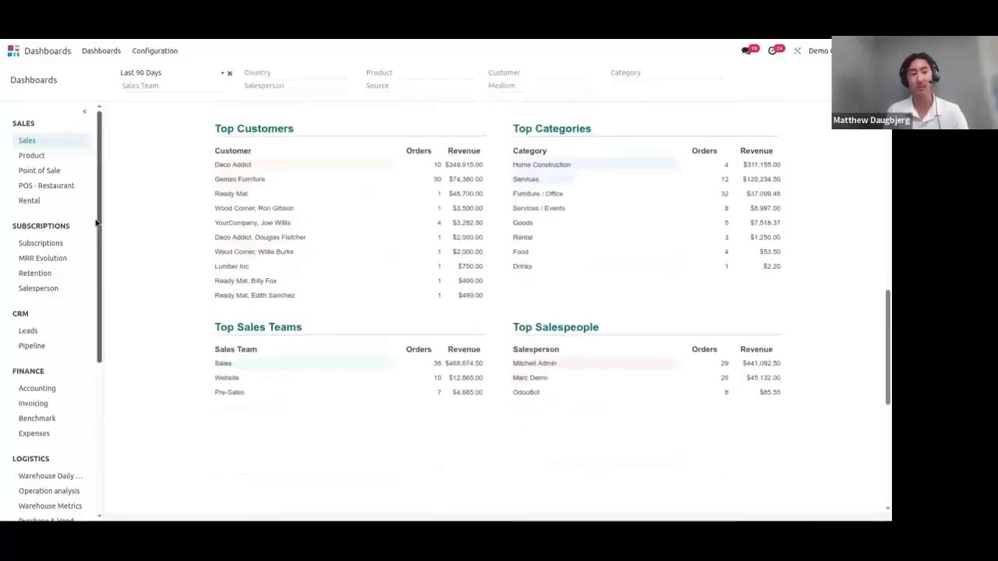
Open the Product dashboard and view its best sellers by revenue for the last 30 days.
{"action": "left_click", "coordinate": [32, 157]}
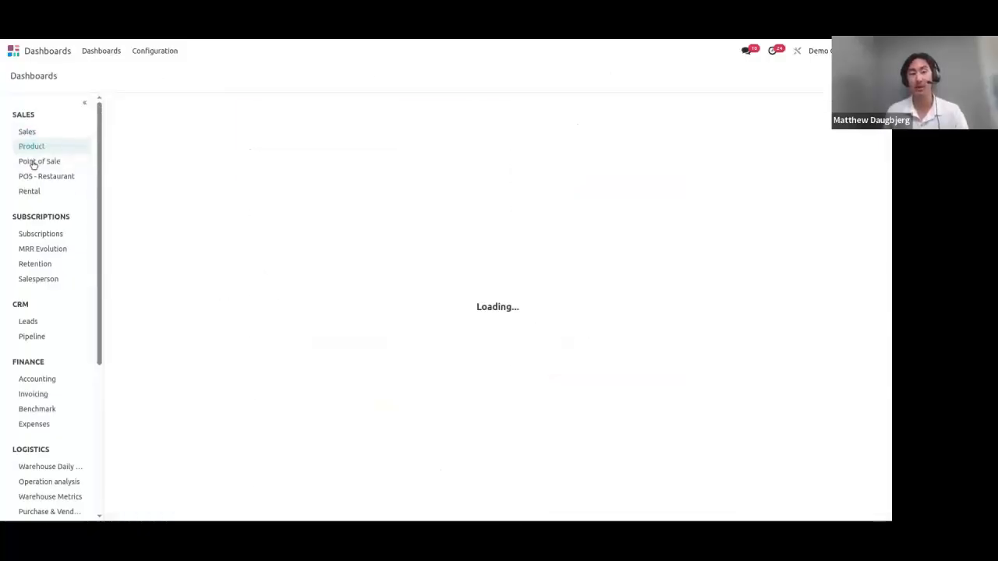
{"action": "scroll", "coordinate": [244, 352], "scroll_direction": "down", "scroll_amount": 5}
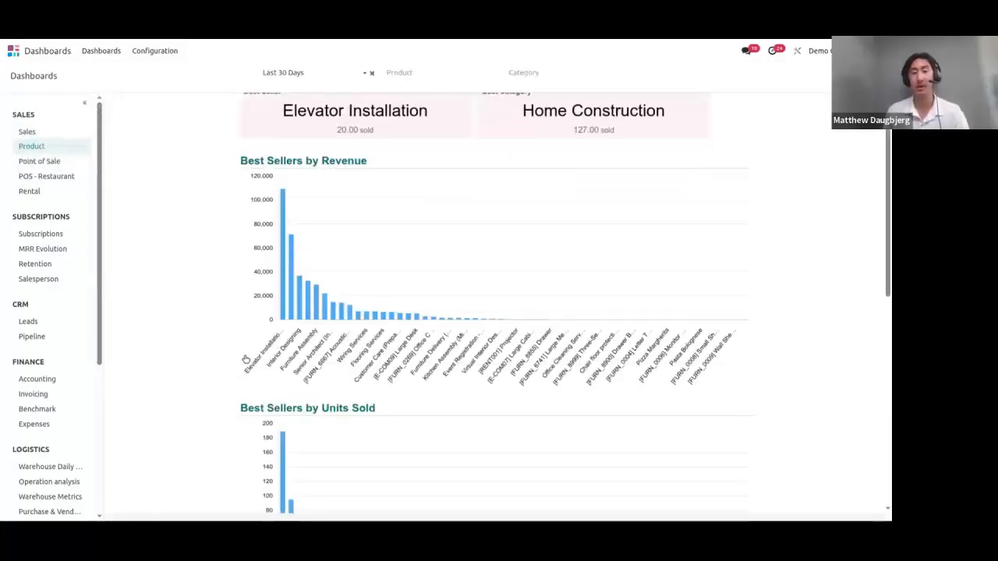
{"action": "scroll", "coordinate": [244, 355], "scroll_direction": "up", "scroll_amount": 5}
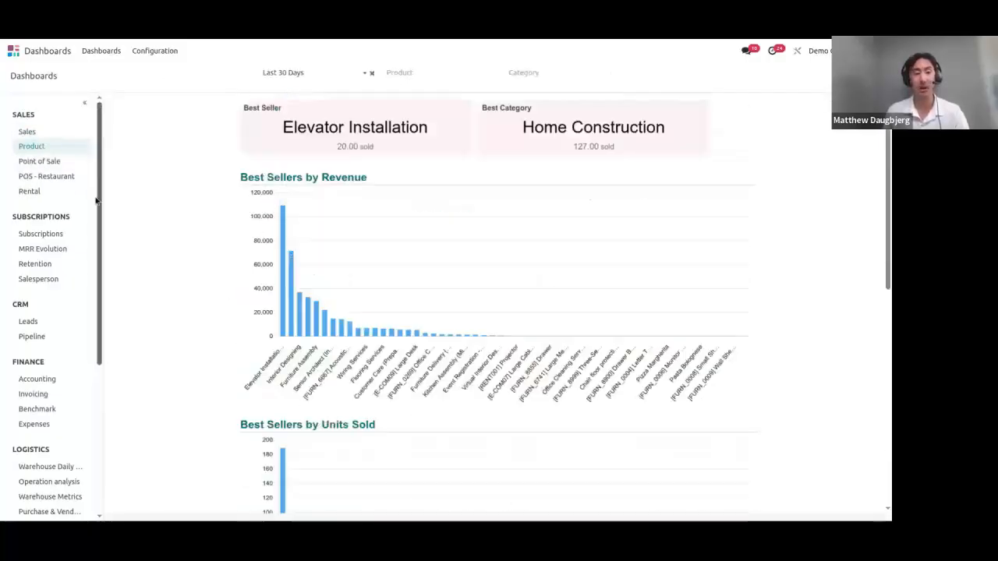
Open the Point of Sale dashboard and review its orders by month, top orders, top sessions and top products.
{"action": "left_click", "coordinate": [33, 162]}
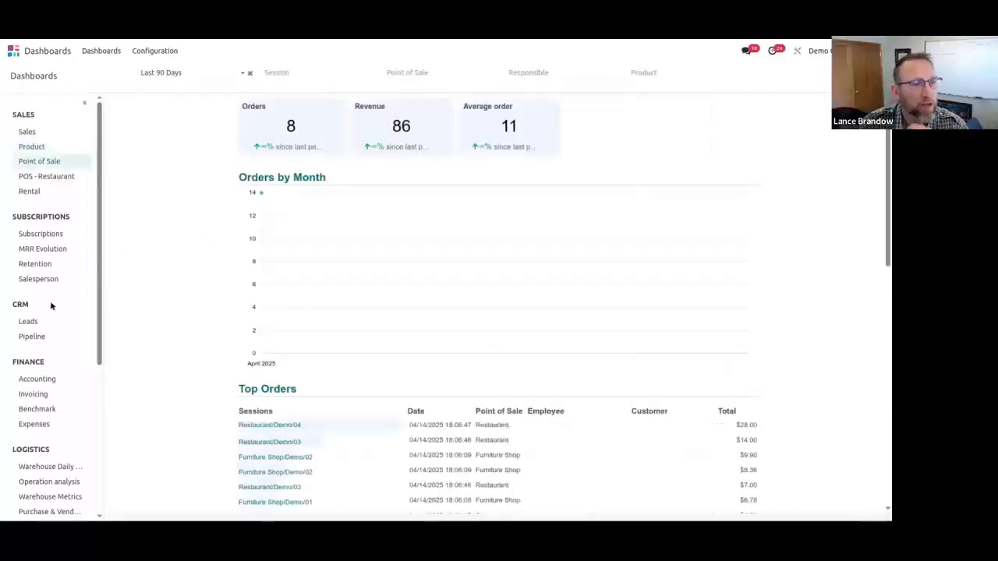
{"action": "scroll", "coordinate": [50, 306], "scroll_direction": "down", "scroll_amount": 1}
{"action": "scroll", "coordinate": [50, 306], "scroll_direction": "up", "scroll_amount": 1}
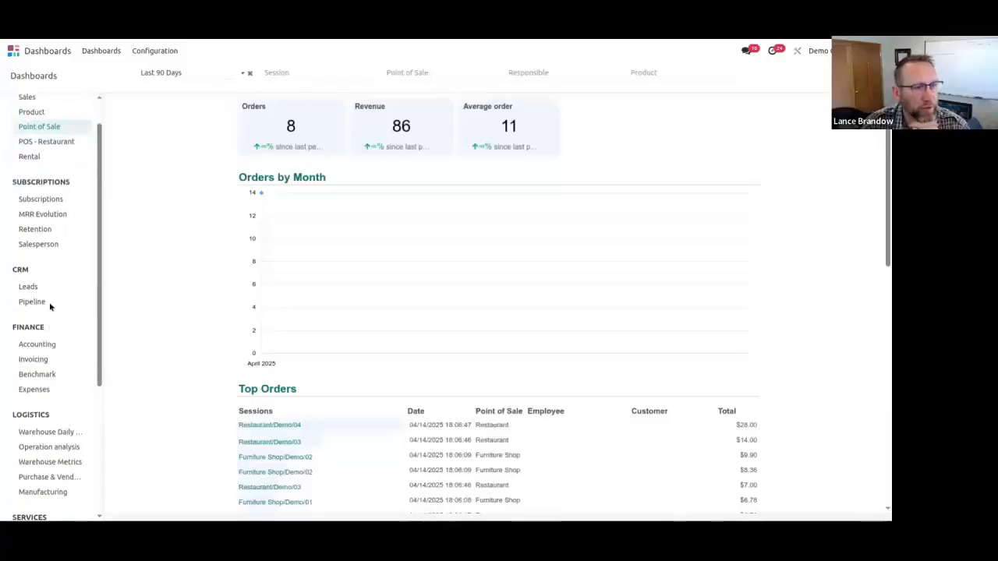
{"action": "scroll", "coordinate": [252, 366], "scroll_direction": "down", "scroll_amount": 3}
{"action": "scroll", "coordinate": [251, 366], "scroll_direction": "down", "scroll_amount": 6}
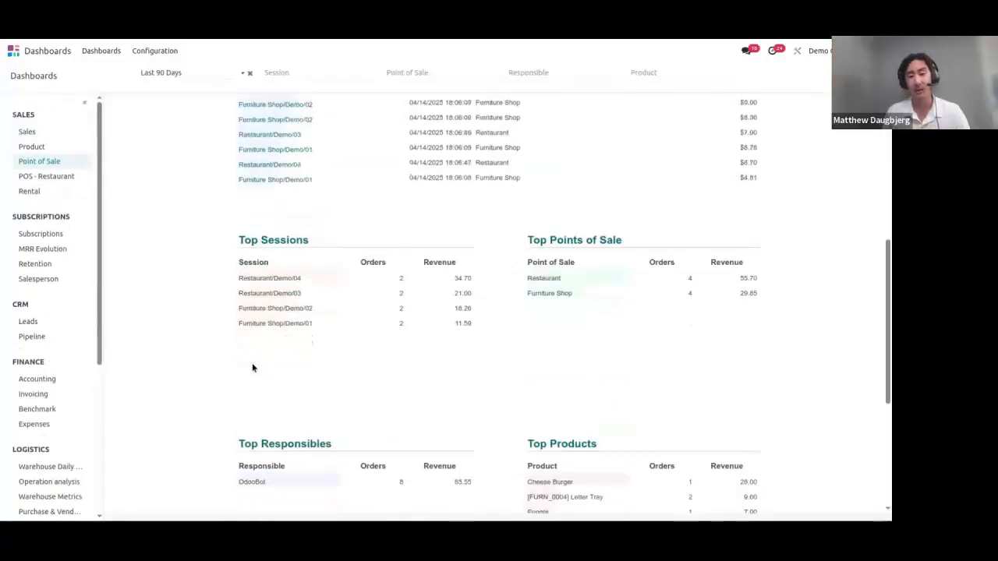
{"action": "scroll", "coordinate": [175, 272], "scroll_direction": "up", "scroll_amount": 9}
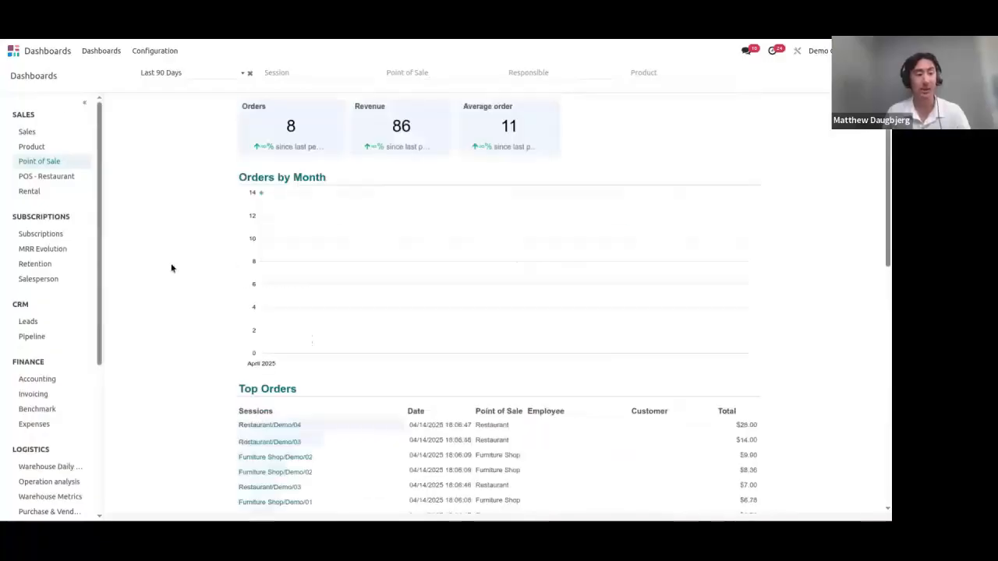
Return to the Product dashboard and review the best sellers by units sold plus the best selling products and categories.
{"action": "scroll", "coordinate": [41, 352], "scroll_direction": "down", "scroll_amount": 3}
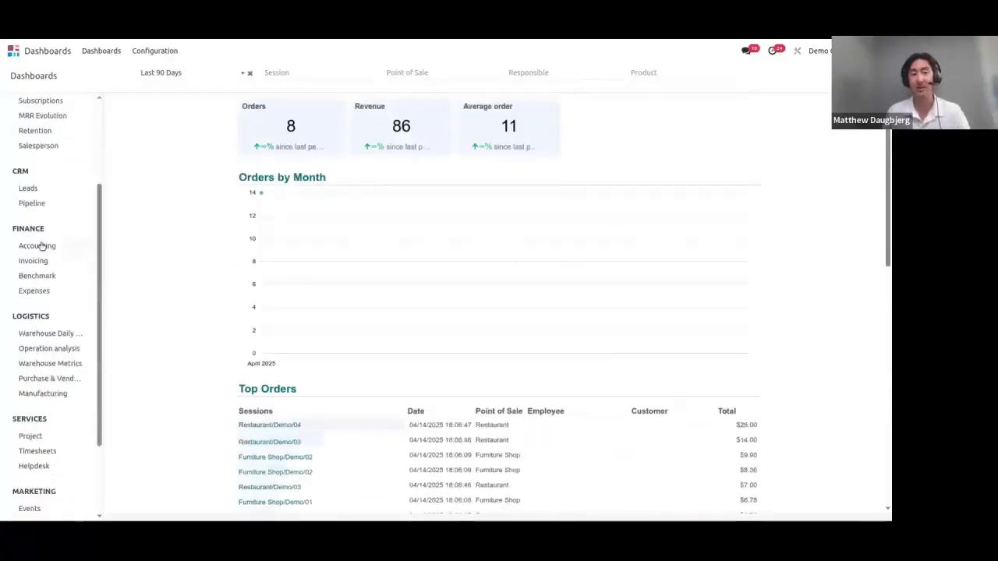
{"action": "scroll", "coordinate": [41, 251], "scroll_direction": "up", "scroll_amount": 3}
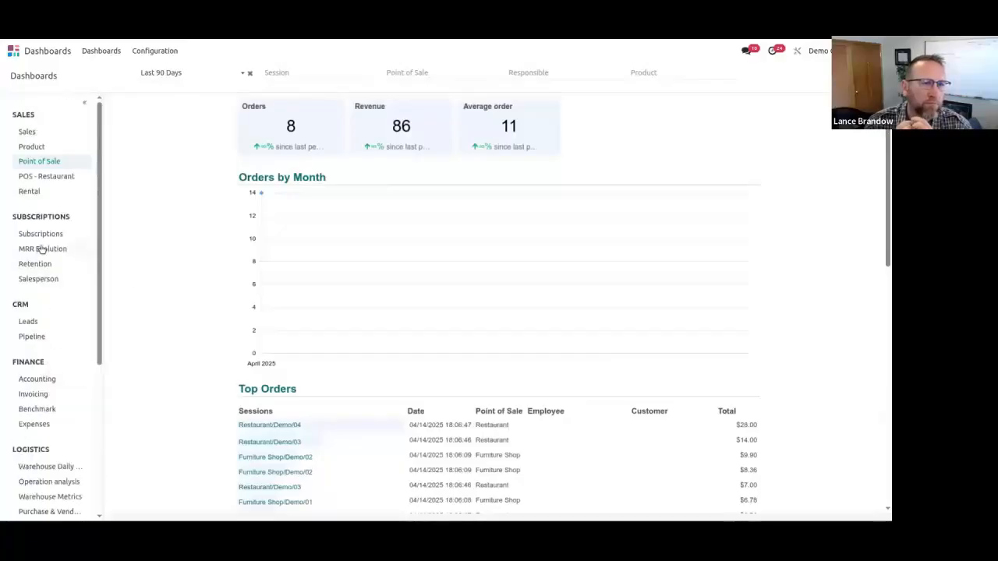
{"action": "left_click", "coordinate": [36, 148]}
{"action": "scroll", "coordinate": [209, 306], "scroll_direction": "down", "scroll_amount": 5}
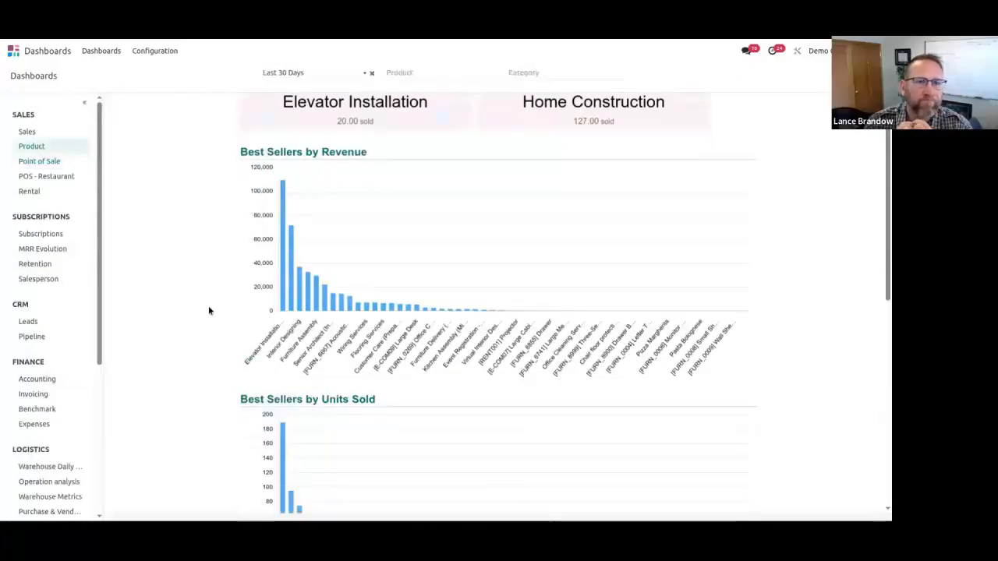
{"action": "scroll", "coordinate": [208, 310], "scroll_direction": "down", "scroll_amount": 2}
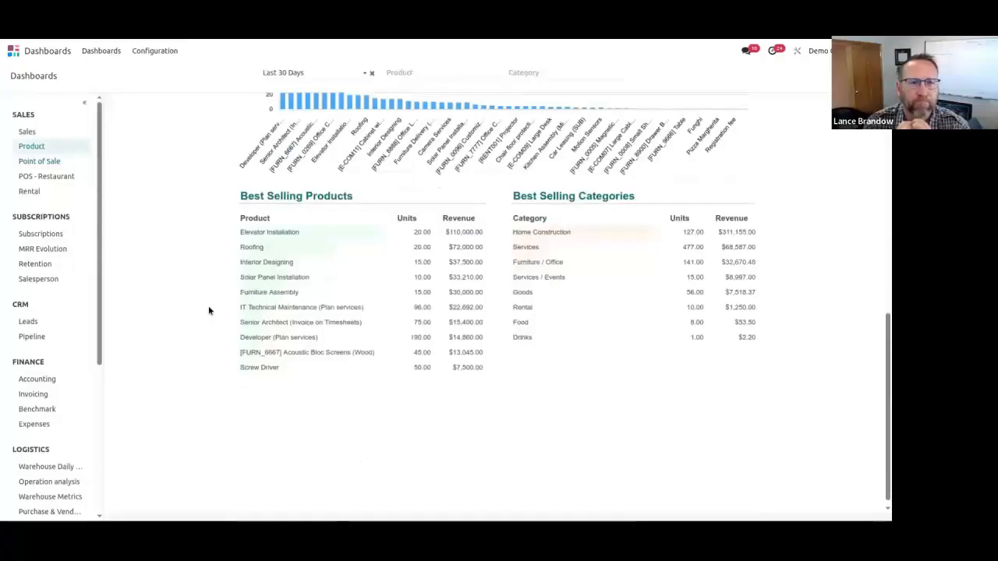
{"action": "scroll", "coordinate": [208, 224], "scroll_direction": "up", "scroll_amount": 1}
{"action": "scroll", "coordinate": [209, 223], "scroll_direction": "up", "scroll_amount": 6}
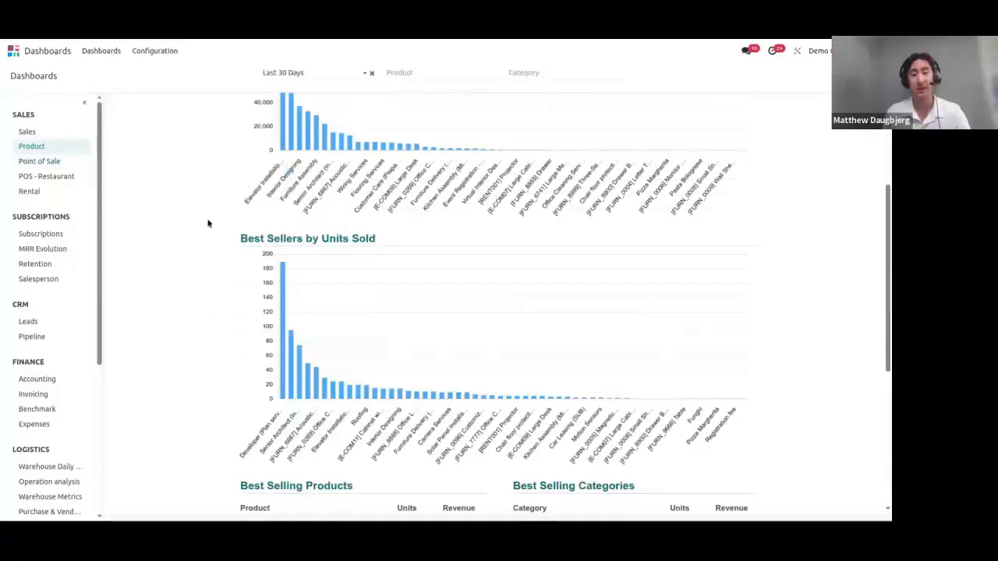
{"action": "scroll", "coordinate": [208, 224], "scroll_direction": "down", "scroll_amount": 6}
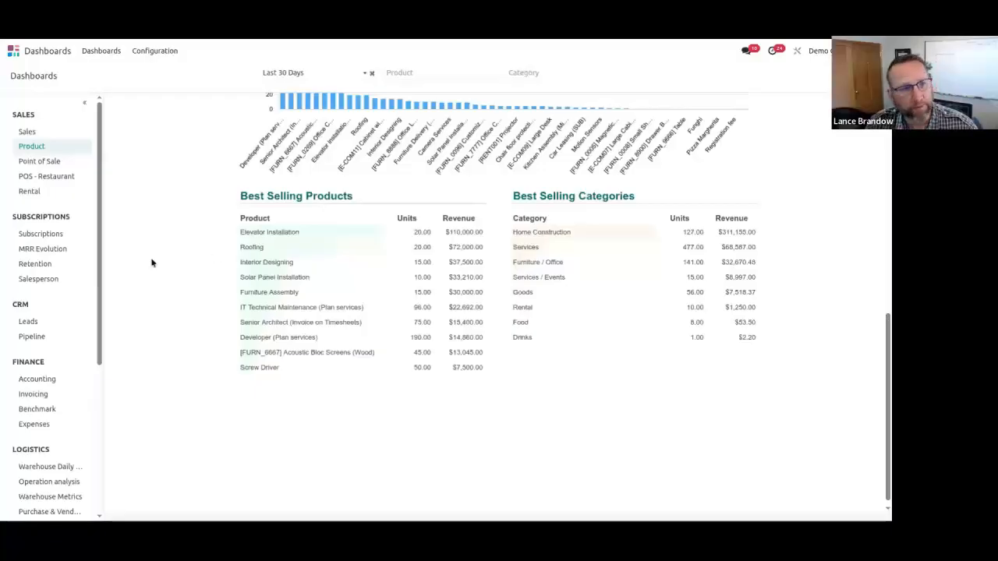
Open the Finance group's Accounting dashboard for 2025 and review its invoiced chart, cash, profitability and balance sheet figures.
{"action": "scroll", "coordinate": [67, 288], "scroll_direction": "down", "scroll_amount": 1}
{"action": "scroll", "coordinate": [67, 289], "scroll_direction": "down", "scroll_amount": 4}
{"action": "scroll", "coordinate": [67, 288], "scroll_direction": "up", "scroll_amount": 3}
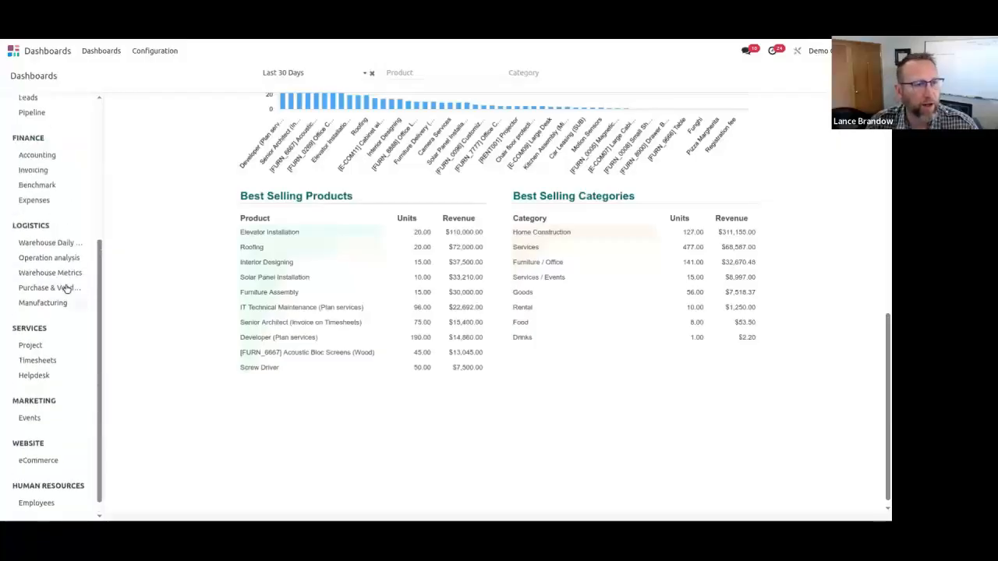
{"action": "left_click", "coordinate": [47, 260]}
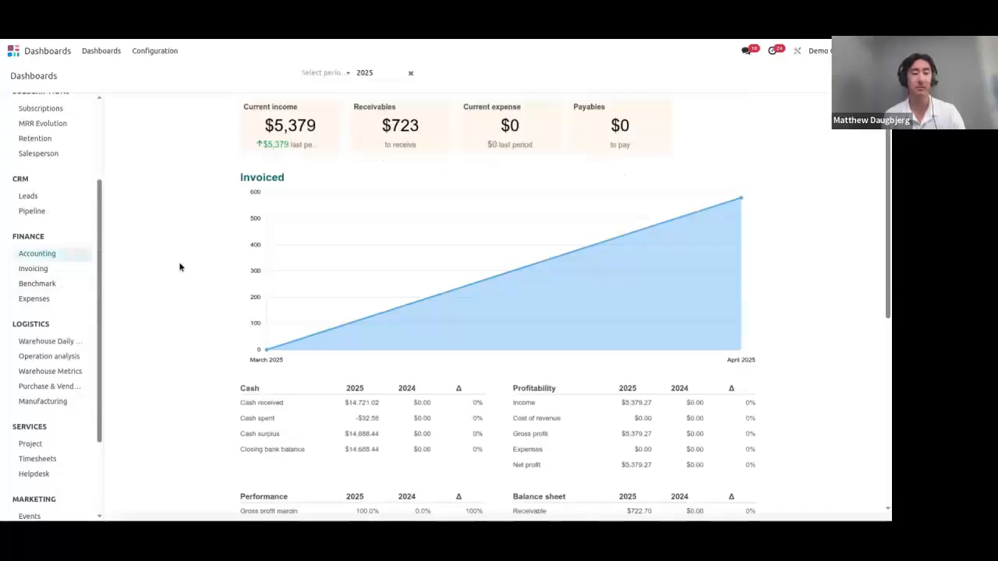
{"action": "scroll", "coordinate": [180, 266], "scroll_direction": "down", "scroll_amount": 4}
{"action": "scroll", "coordinate": [179, 267], "scroll_direction": "up", "scroll_amount": 4}
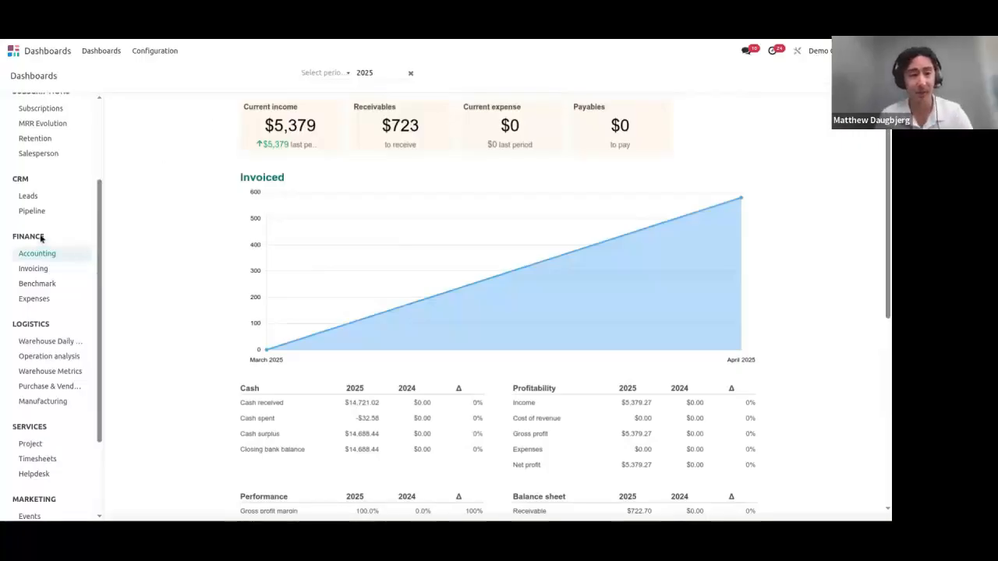
Open the Subscriptions group's Salesperson dashboard for April 2025 and view its subscription figures.
{"action": "left_click", "coordinate": [31, 158]}
{"action": "scroll", "coordinate": [348, 336], "scroll_direction": "down", "scroll_amount": 5}
{"action": "scroll", "coordinate": [348, 336], "scroll_direction": "up", "scroll_amount": 5}
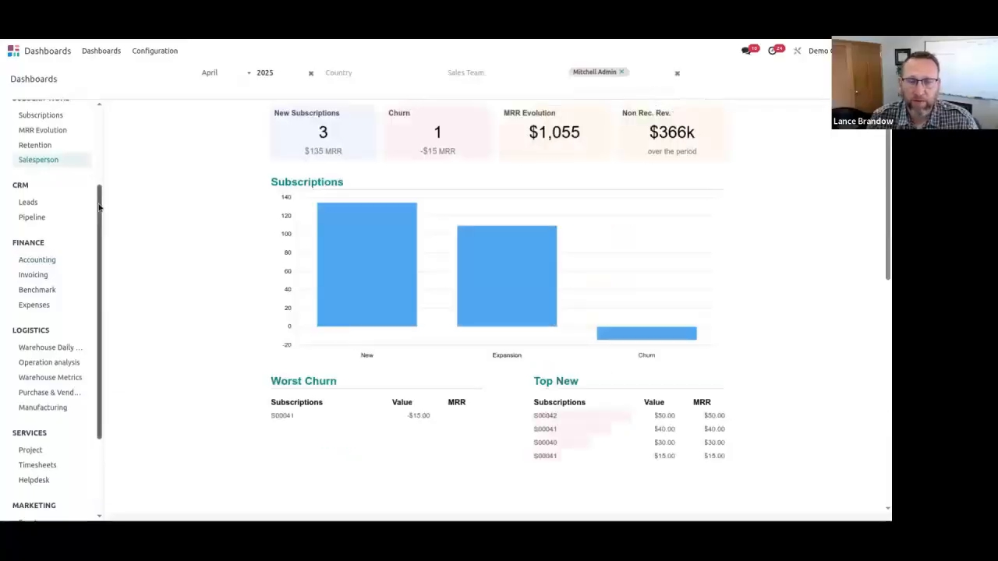
Reopen the Sales dashboard and review its top sales teams, salespeople, sources and mediums.
{"action": "scroll", "coordinate": [65, 195], "scroll_direction": "up", "scroll_amount": 2}
{"action": "scroll", "coordinate": [57, 230], "scroll_direction": "up", "scroll_amount": 2}
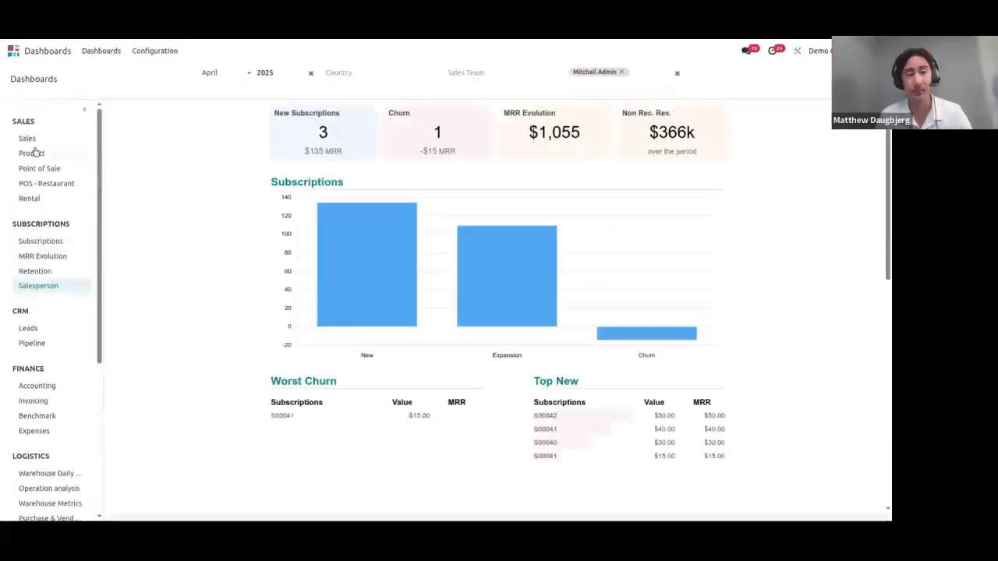
{"action": "left_click", "coordinate": [27, 139]}
{"action": "scroll", "coordinate": [189, 330], "scroll_direction": "down", "scroll_amount": 5}
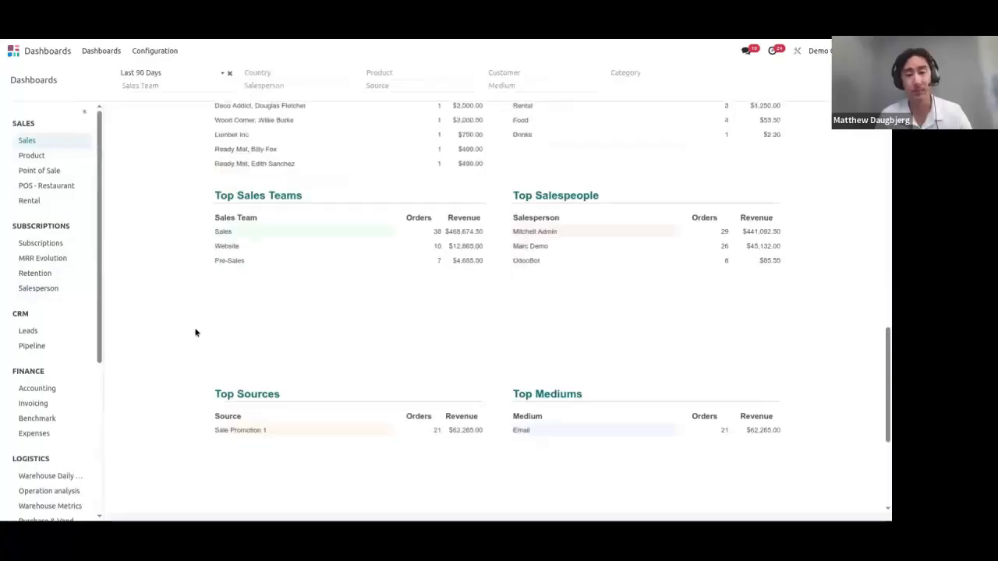
{"action": "scroll", "coordinate": [535, 380], "scroll_direction": "down", "scroll_amount": 3}
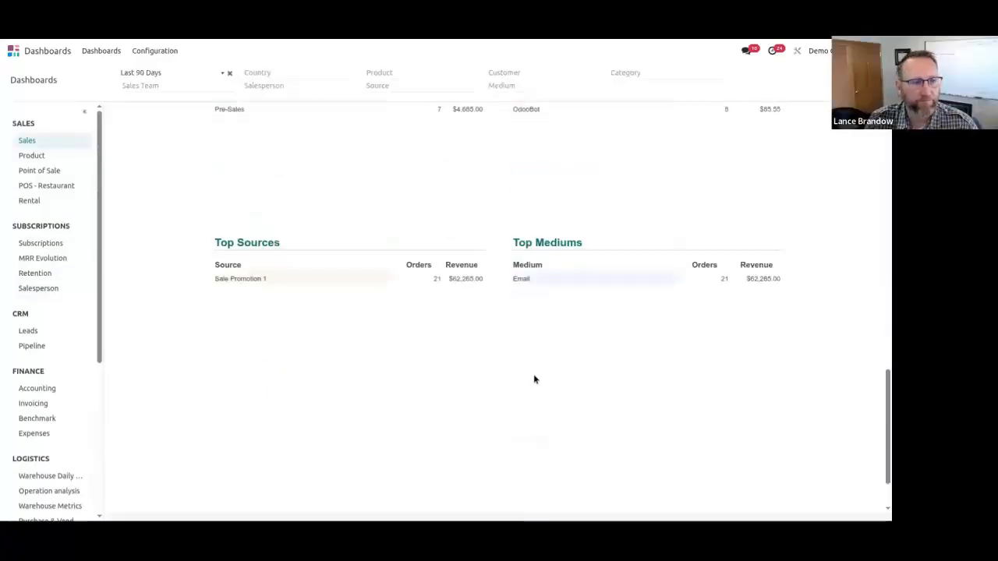
{"action": "scroll", "coordinate": [534, 379], "scroll_direction": "up", "scroll_amount": 2}
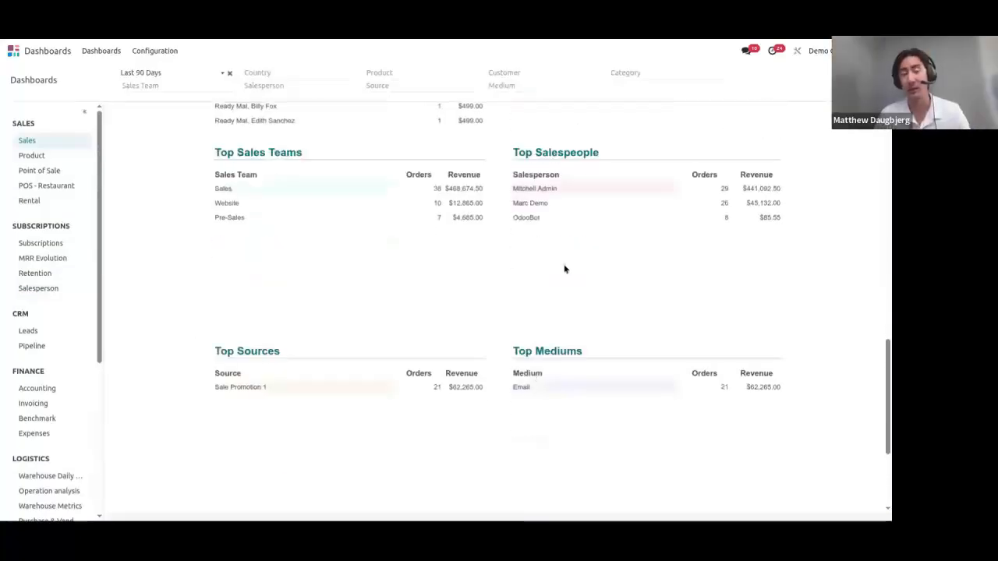